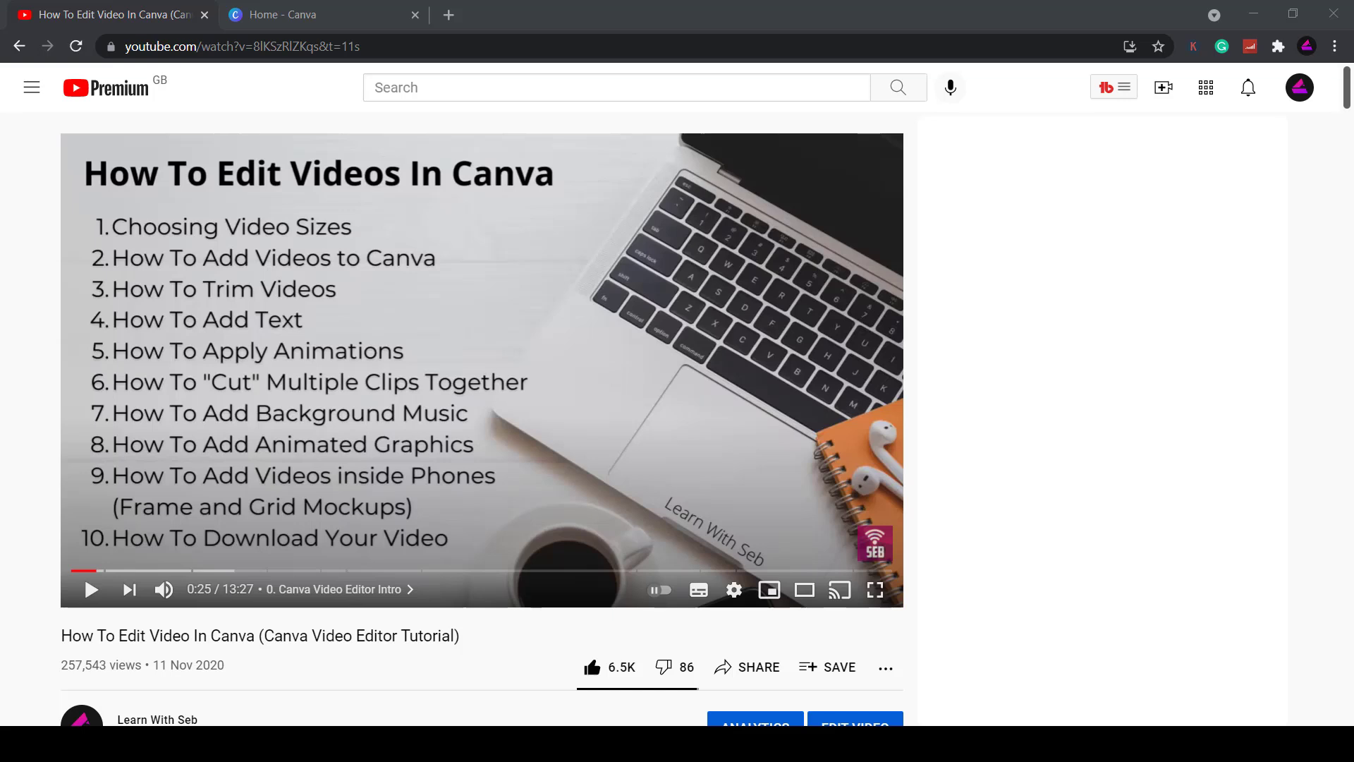
Scroll down to the tutorial's comments, then highlight and deselect the 'No transitions?' remark
{"action": "left_click_drag", "start_coordinate": [1348, 90], "coordinate": [1307, 318]}
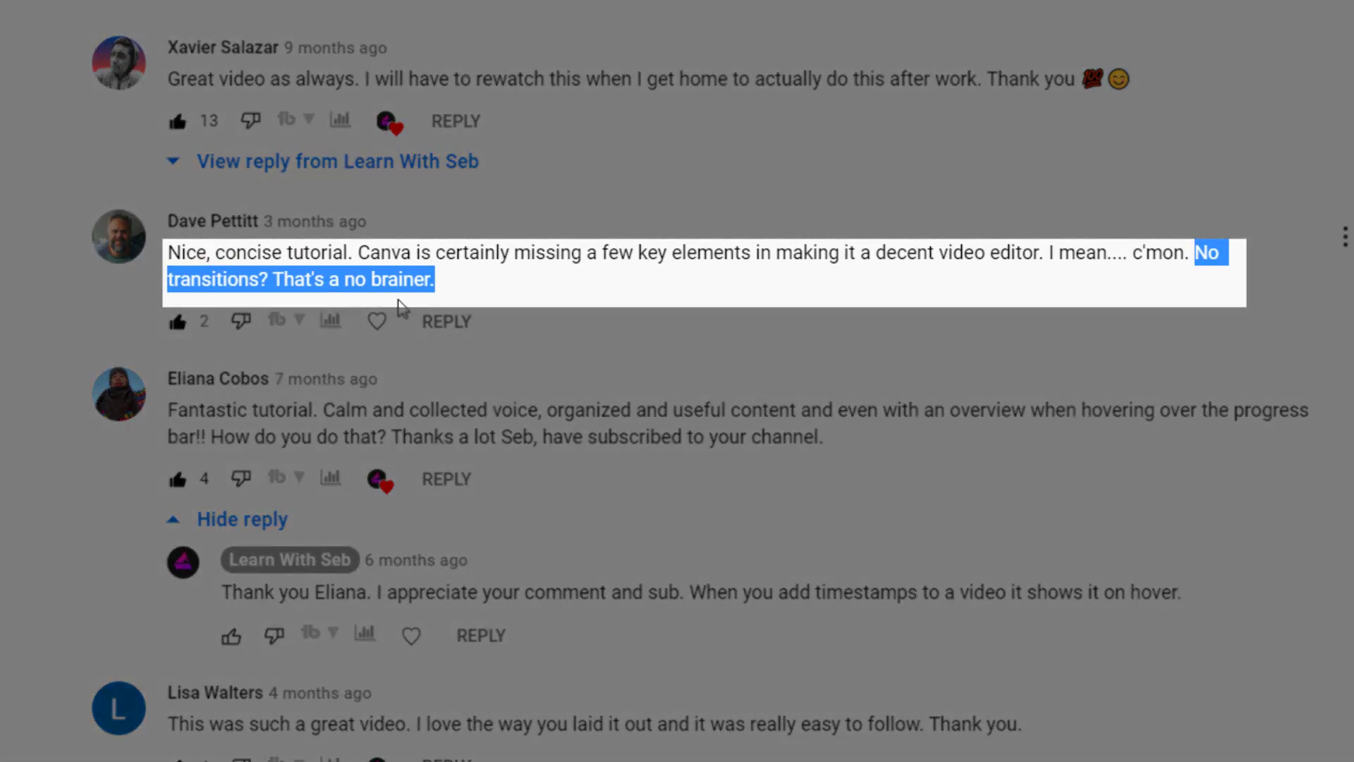
{"action": "left_click", "coordinate": [462, 278]}
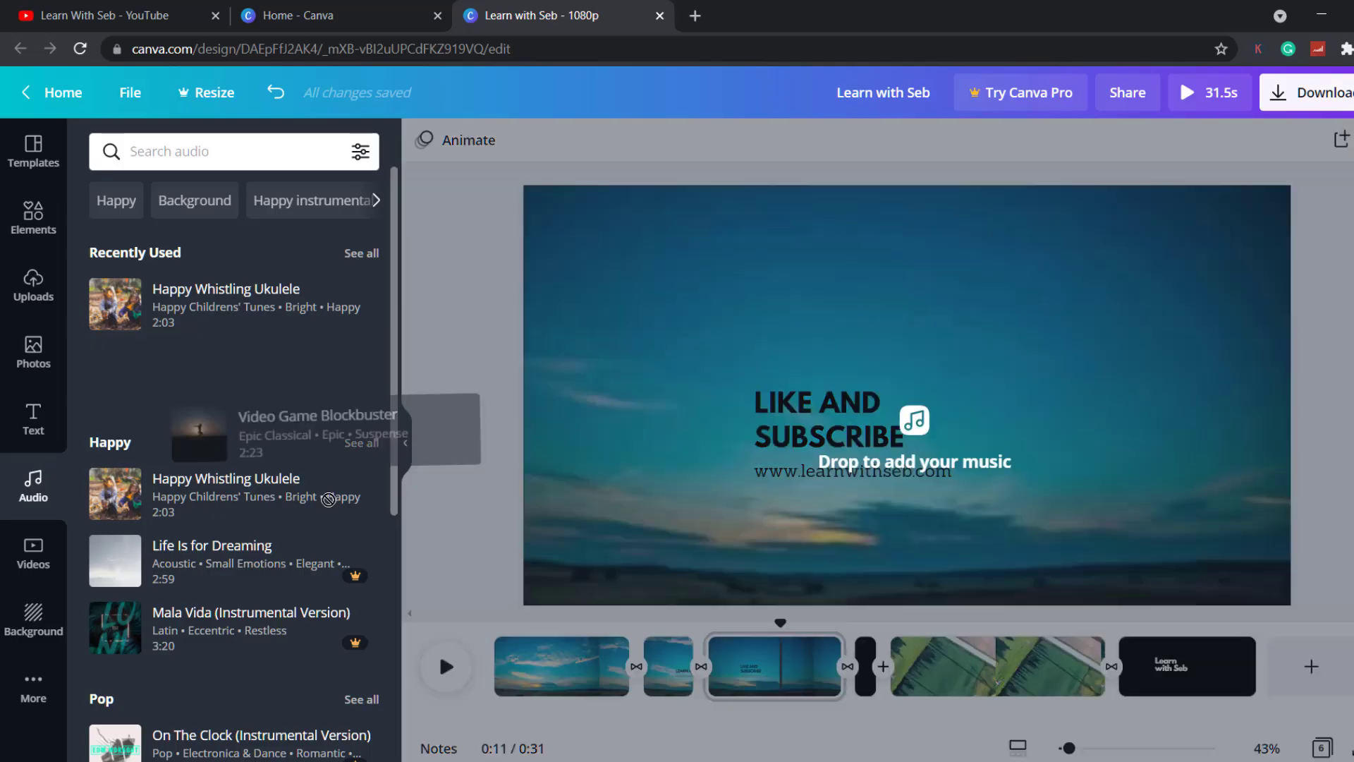
{"action": "left_click_drag", "start_coordinate": [442, 428], "coordinate": [451, 426]}
Preview the music, then layer Video Game Blockbuster and more tracks beneath the clips
{"action": "left_click", "coordinate": [446, 675]}
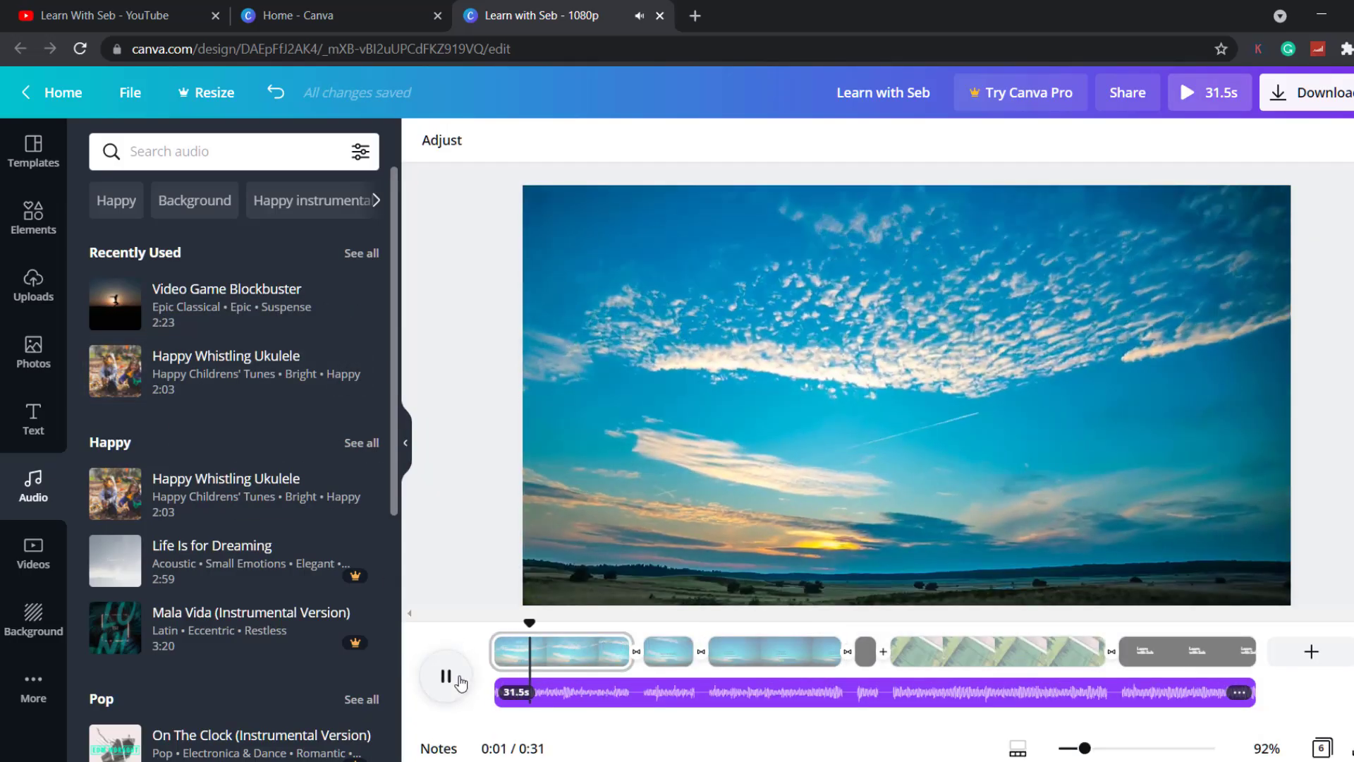
{"action": "left_click", "coordinate": [459, 681]}
{"action": "scroll", "coordinate": [299, 520], "scroll_direction": "down", "scroll_amount": 6}
{"action": "left_click_drag", "start_coordinate": [233, 539], "coordinate": [544, 729]}
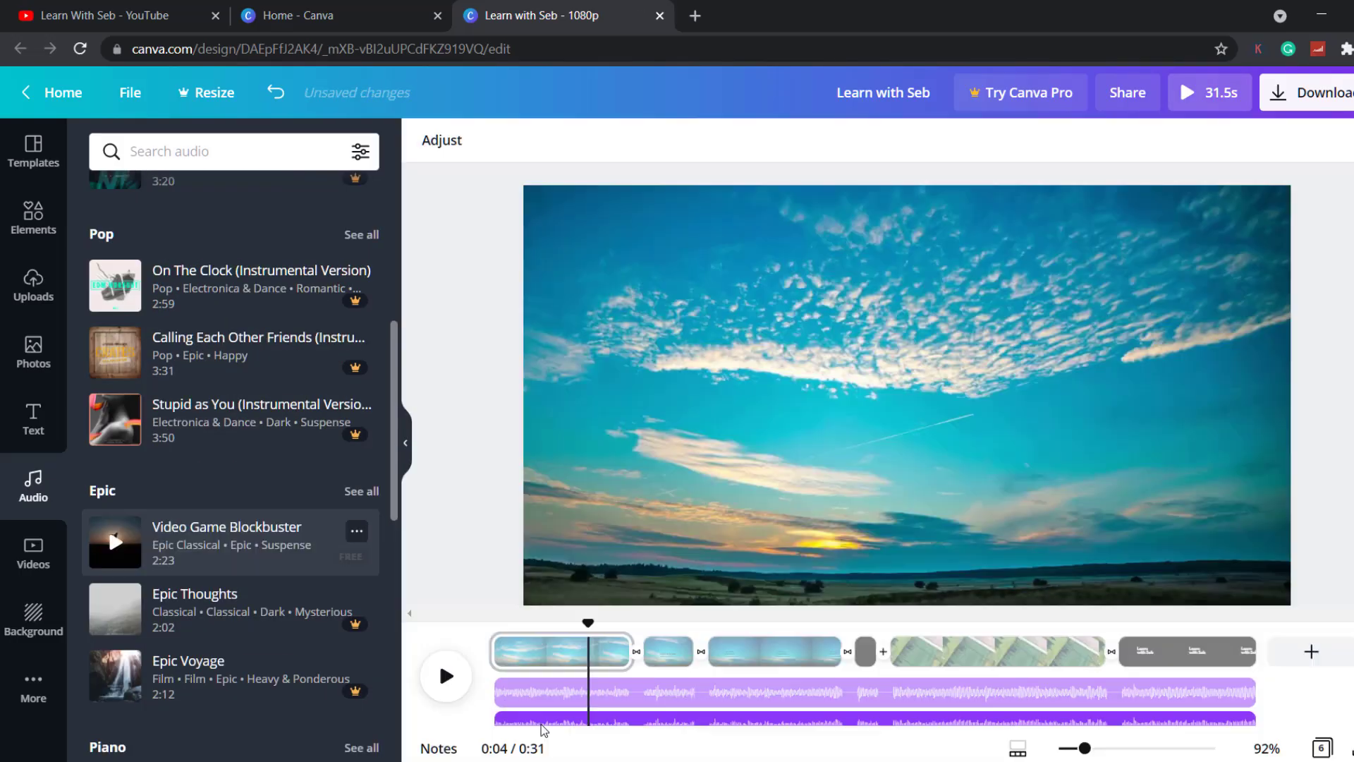
{"action": "mouse_move", "coordinate": [438, 642]}
{"action": "left_mouse_down"}
{"action": "mouse_move", "coordinate": [541, 721]}
{"action": "mouse_move", "coordinate": [438, 627]}
{"action": "left_mouse_up"}
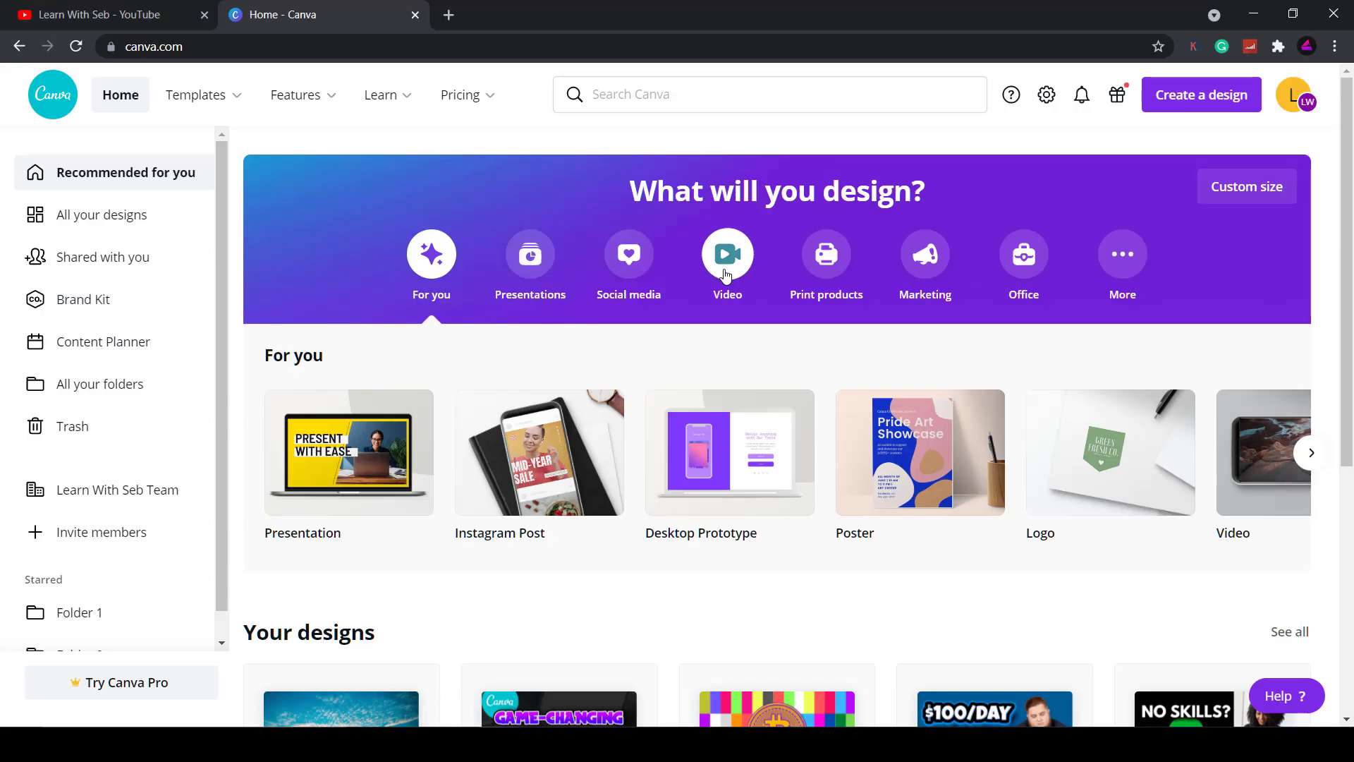
Choose the Video category and create a blank 1080p video design
{"action": "left_click", "coordinate": [638, 332]}
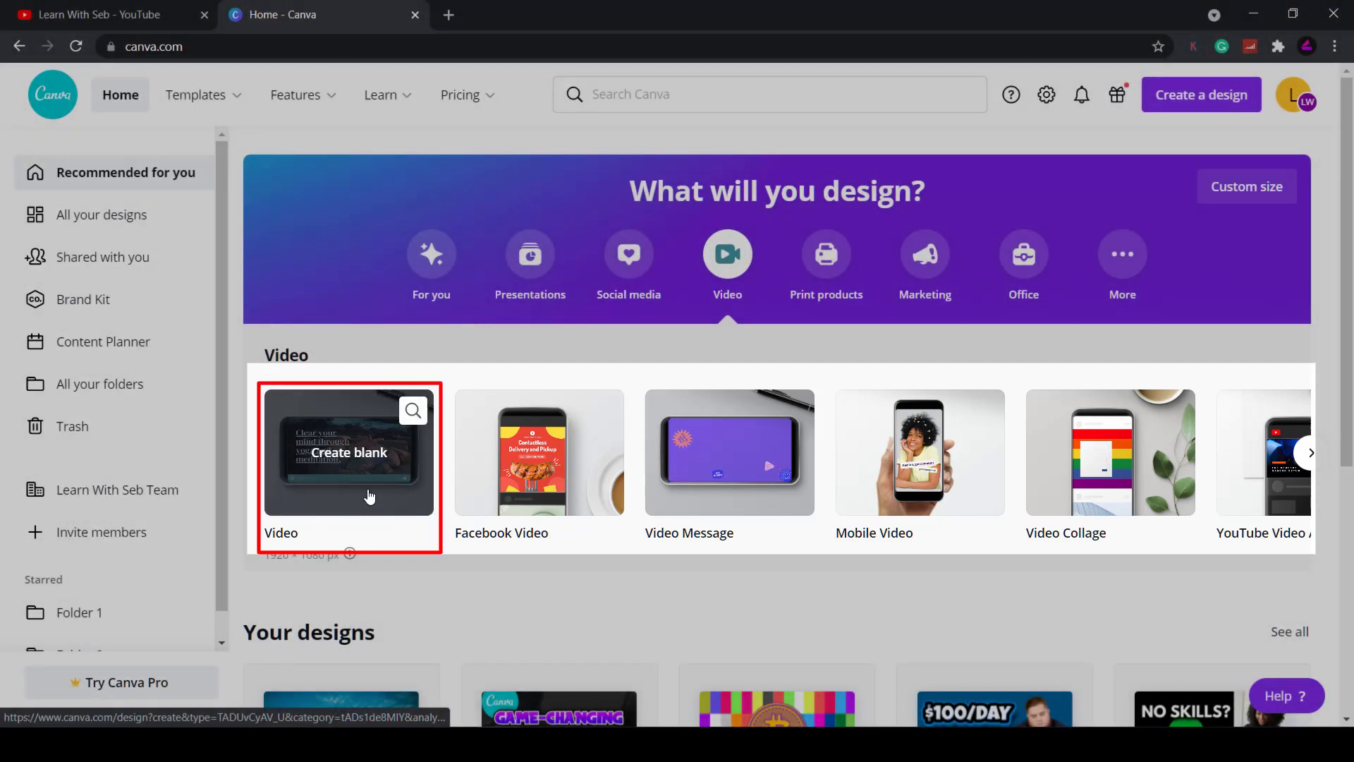
{"action": "left_click", "coordinate": [367, 494]}
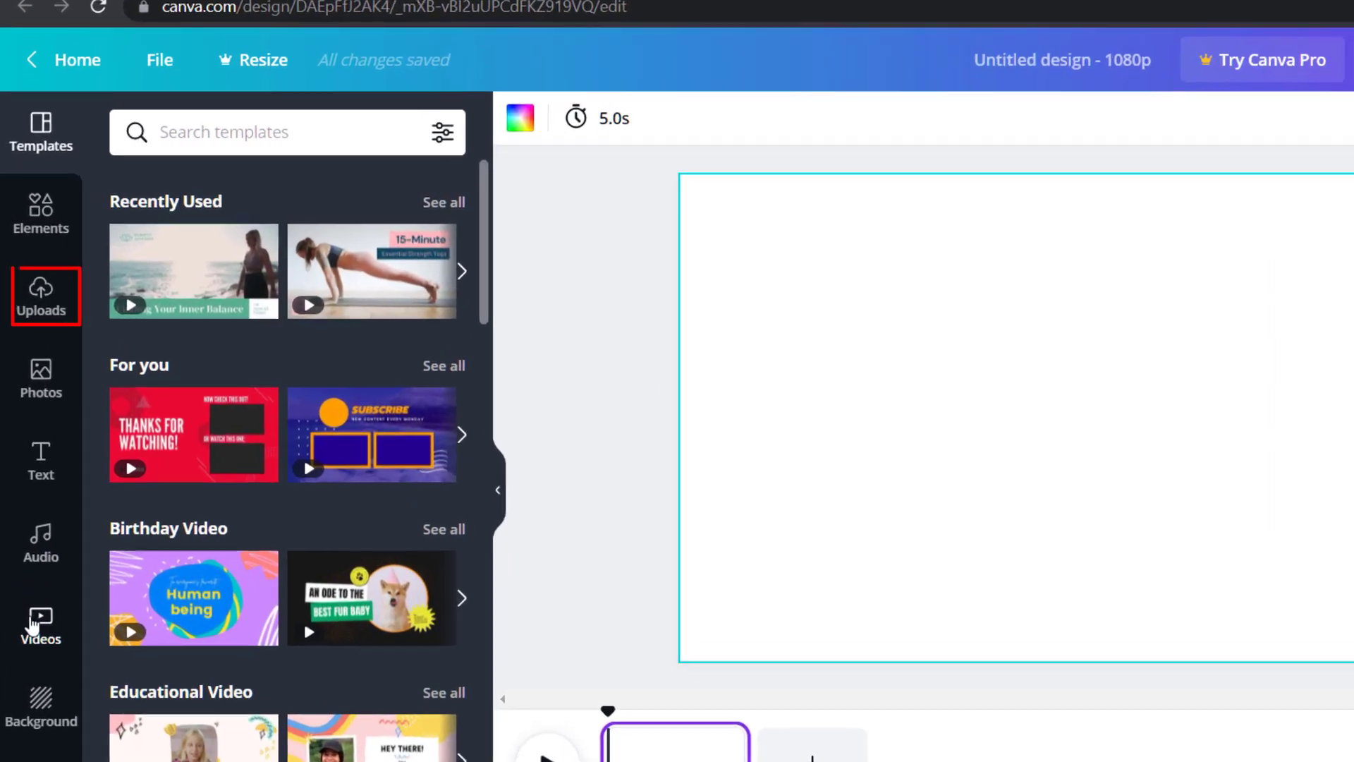
Drag the dusk sky stock clip from Videos onto the page, making a 15.4-second video
{"action": "left_click", "coordinate": [32, 522]}
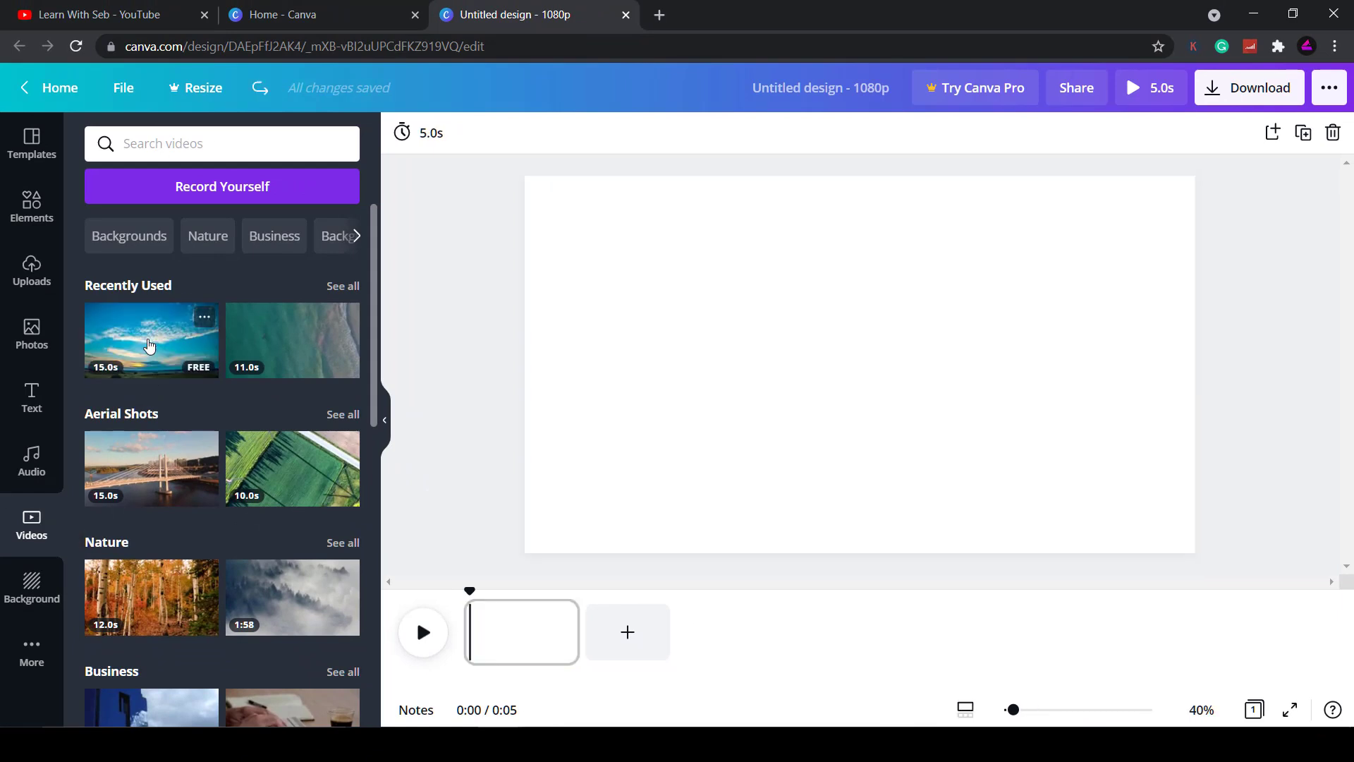
{"action": "left_click_drag", "start_coordinate": [149, 345], "coordinate": [517, 641]}
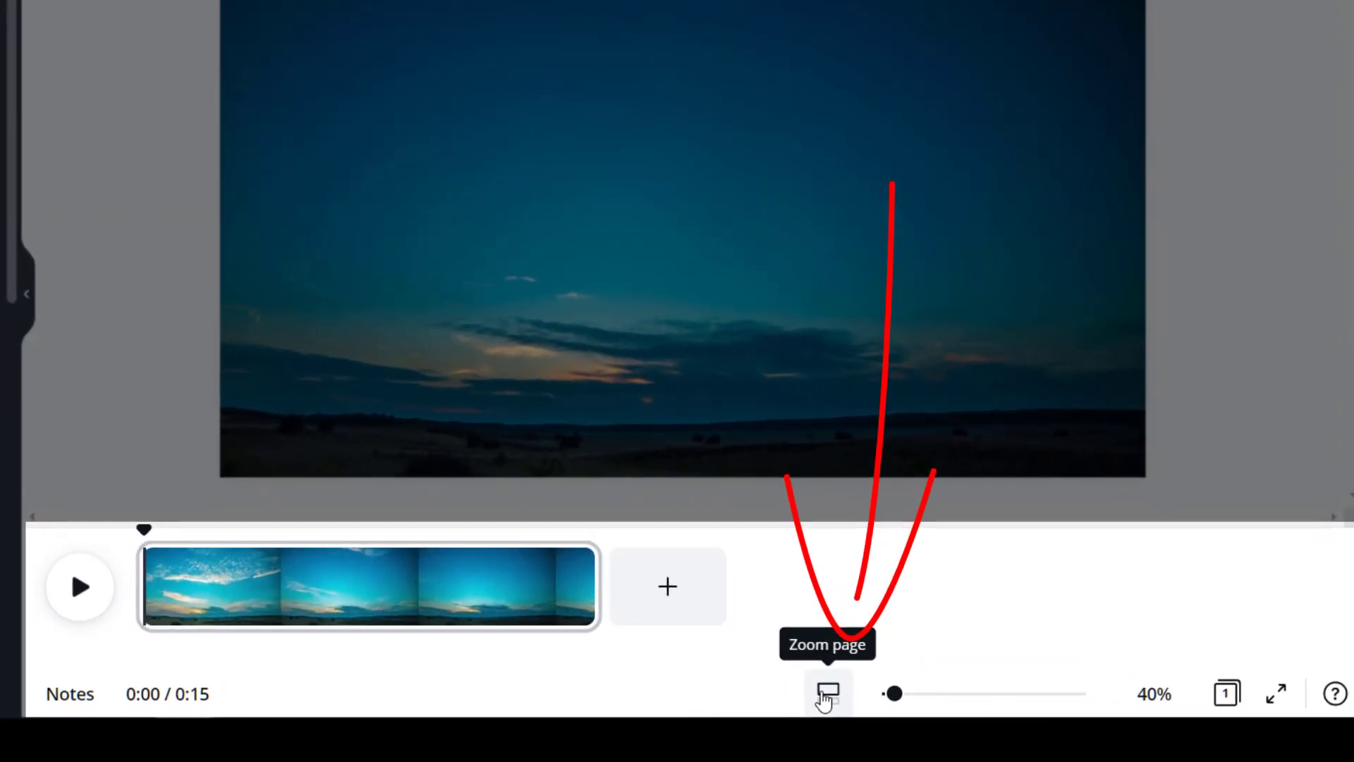
{"action": "left_click", "coordinate": [825, 698]}
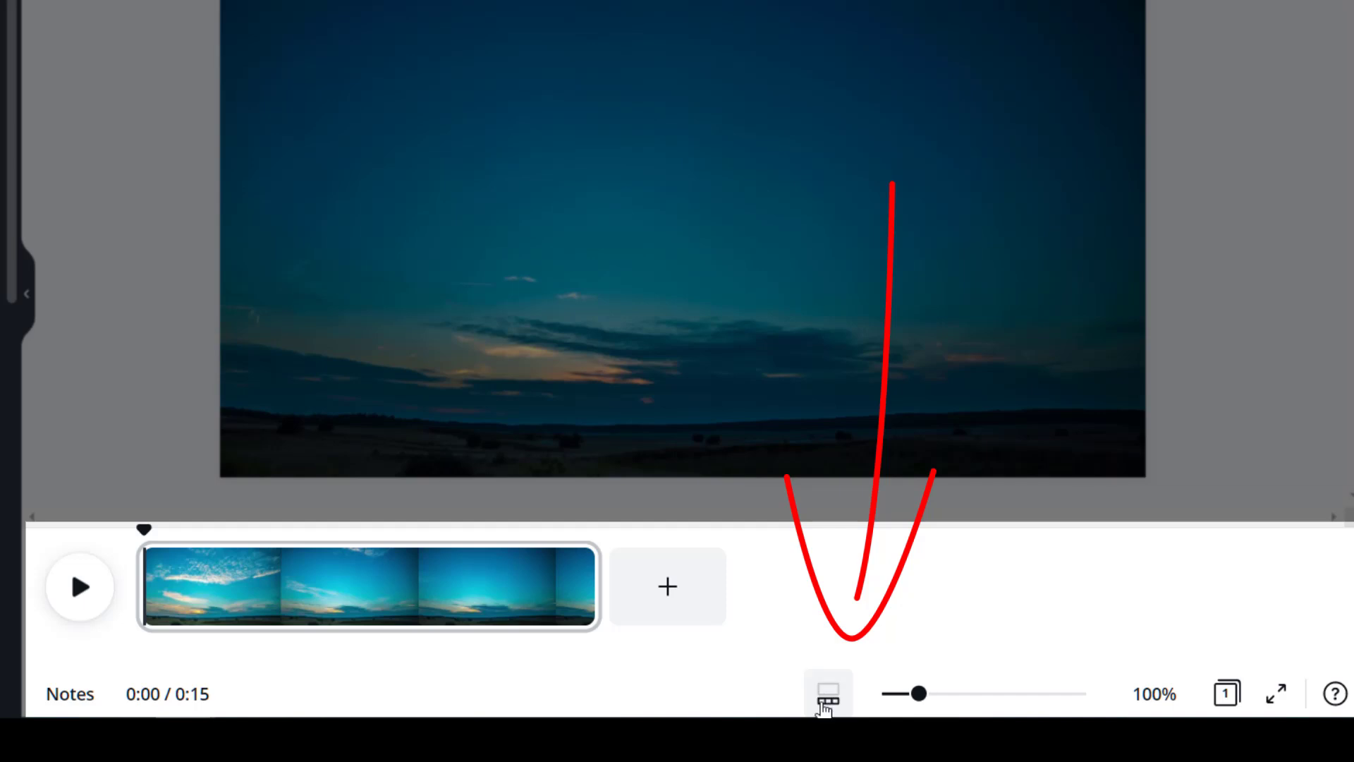
{"action": "left_click", "coordinate": [823, 702]}
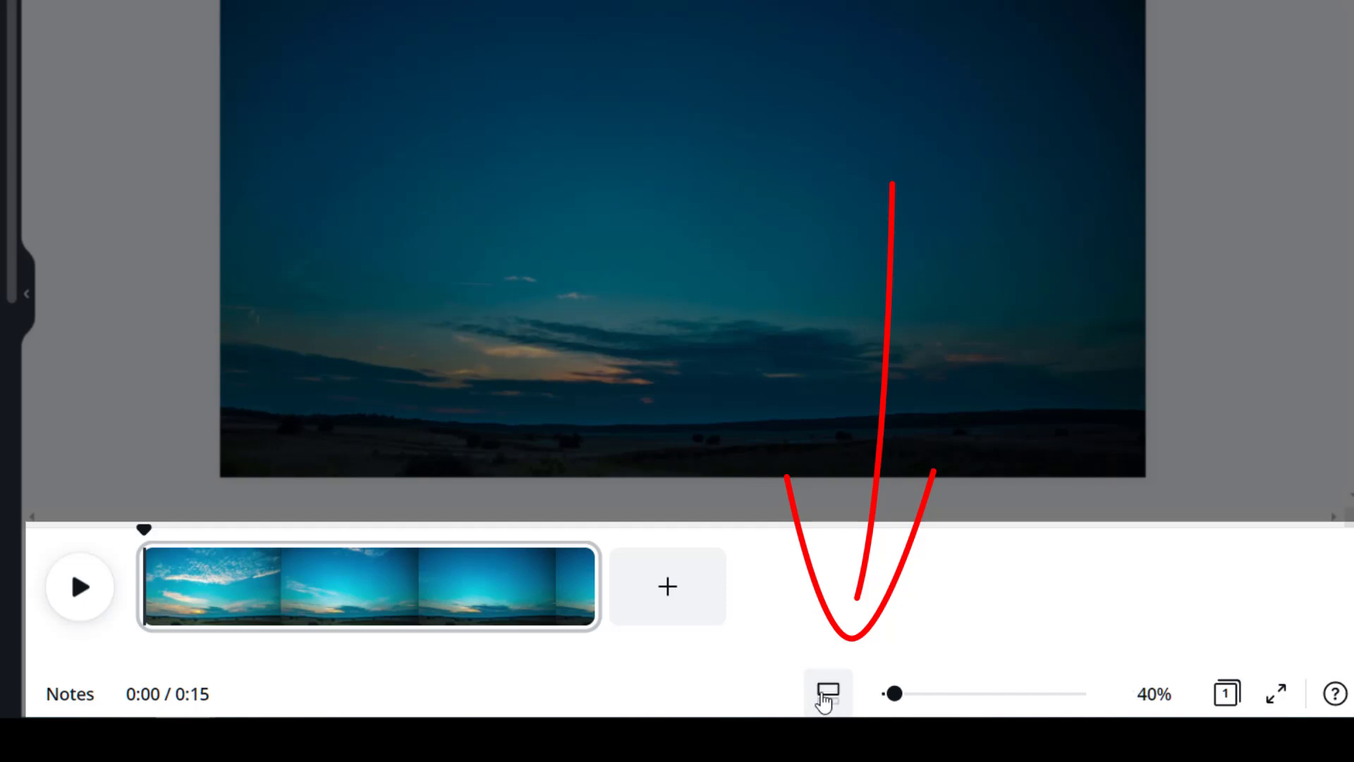
{"action": "left_click", "coordinate": [824, 701]}
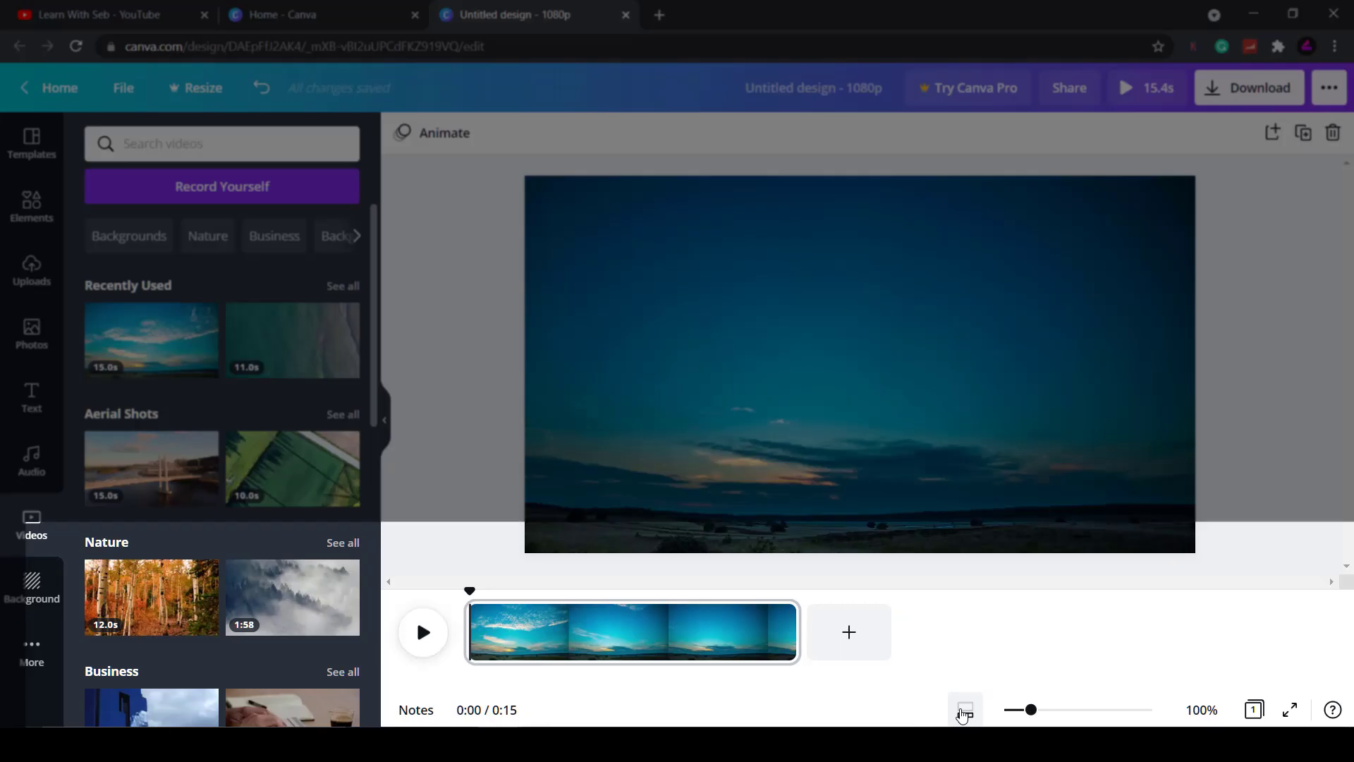
{"action": "mouse_move", "coordinate": [1032, 714]}
{"action": "left_mouse_down"}
{"action": "mouse_move", "coordinate": [1015, 716]}
{"action": "mouse_move", "coordinate": [1090, 715]}
{"action": "mouse_move", "coordinate": [1044, 724]}
{"action": "left_mouse_up"}
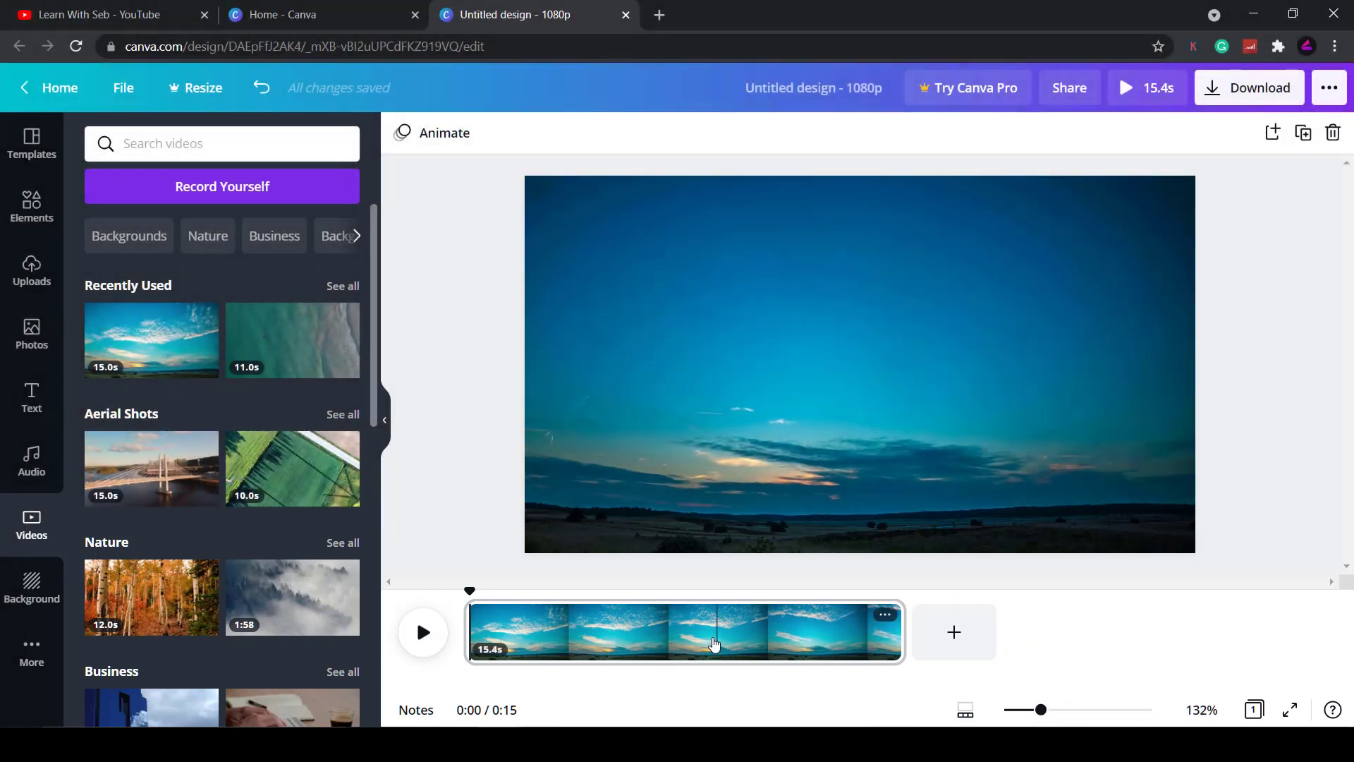
{"action": "left_click", "coordinate": [965, 711]}
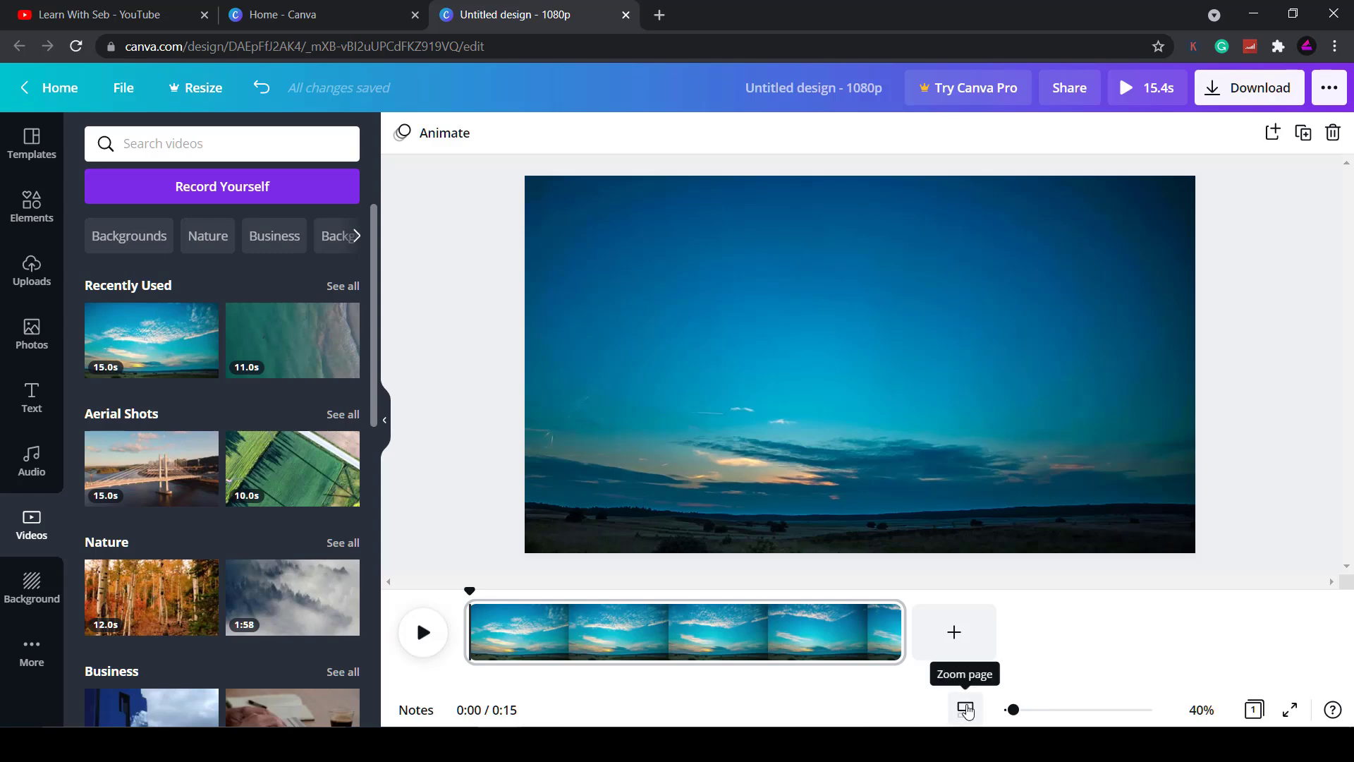
{"action": "mouse_move", "coordinate": [1013, 714]}
{"action": "left_mouse_down"}
{"action": "mouse_move", "coordinate": [1081, 713]}
{"action": "mouse_move", "coordinate": [1016, 718]}
{"action": "left_mouse_up"}
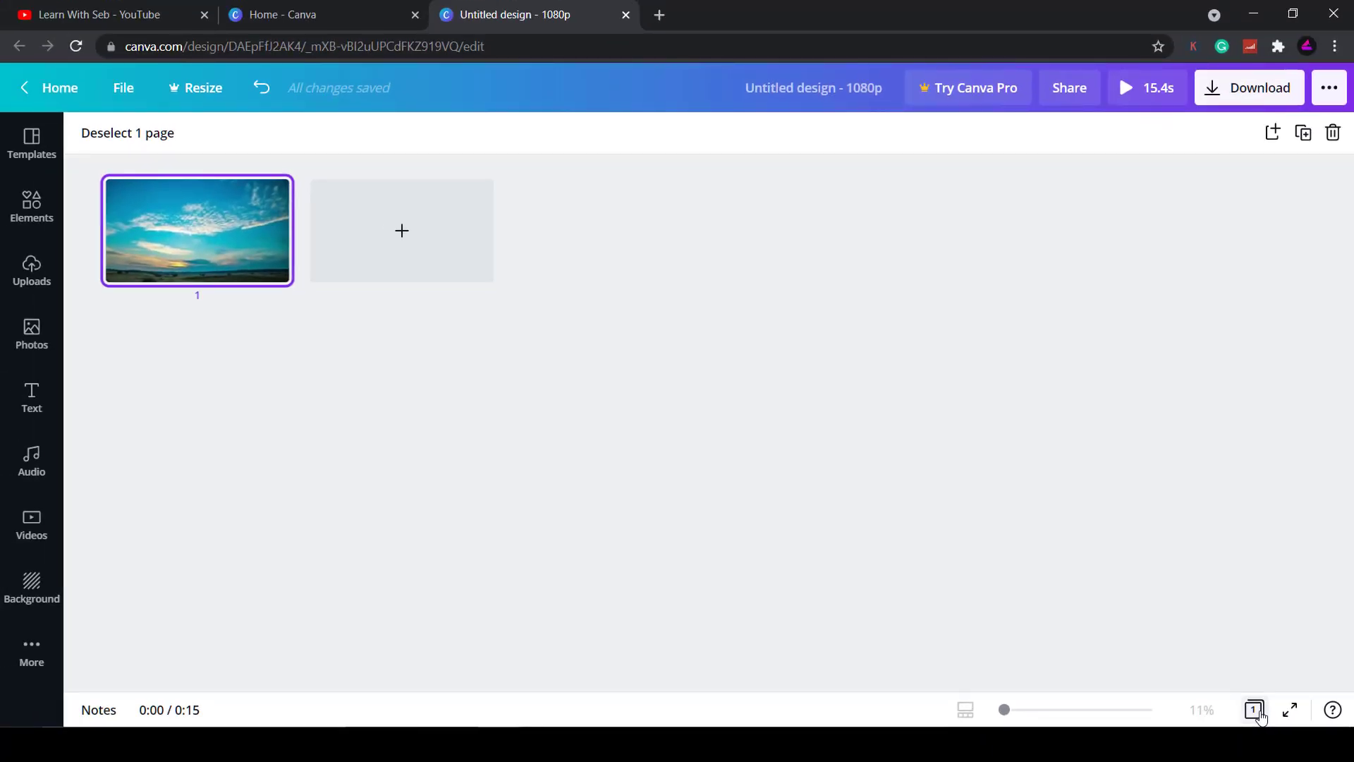
{"action": "left_click", "coordinate": [1260, 717]}
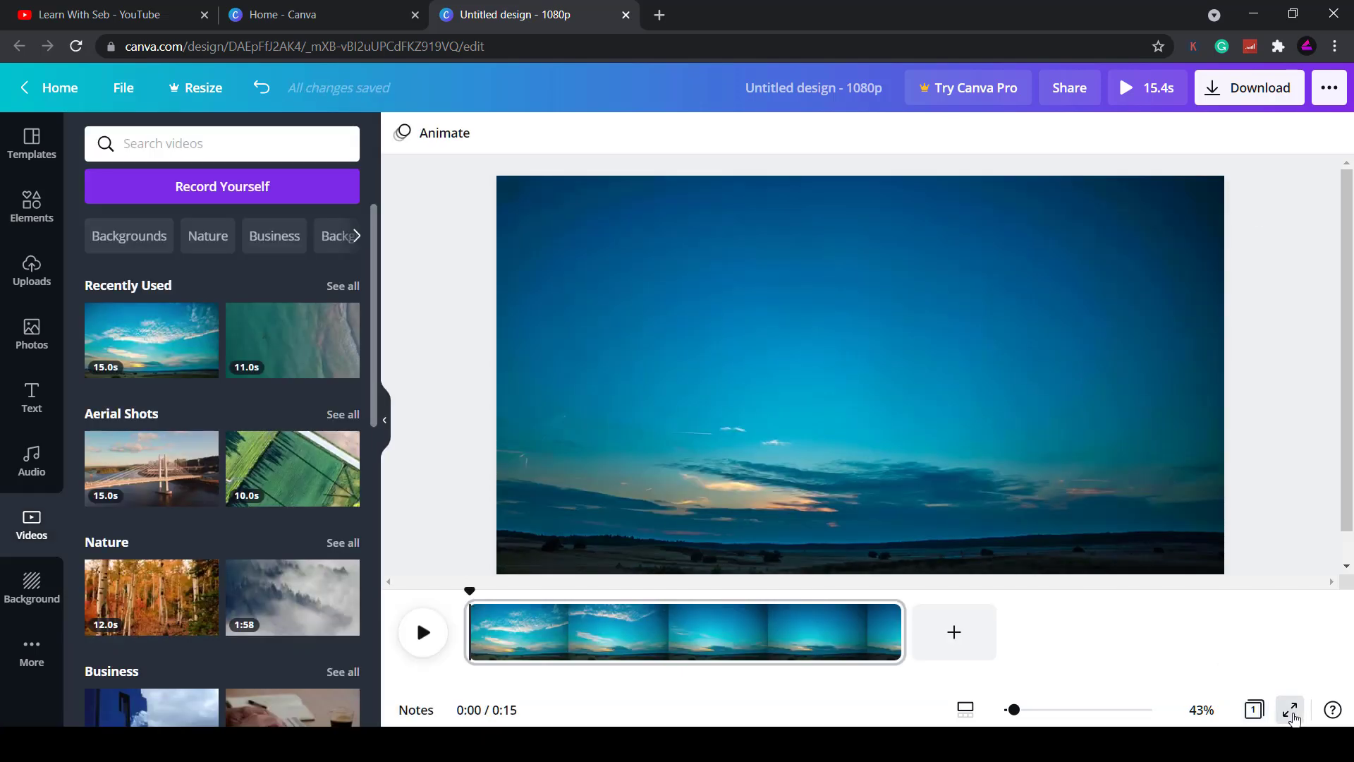
{"action": "left_click", "coordinate": [1292, 713]}
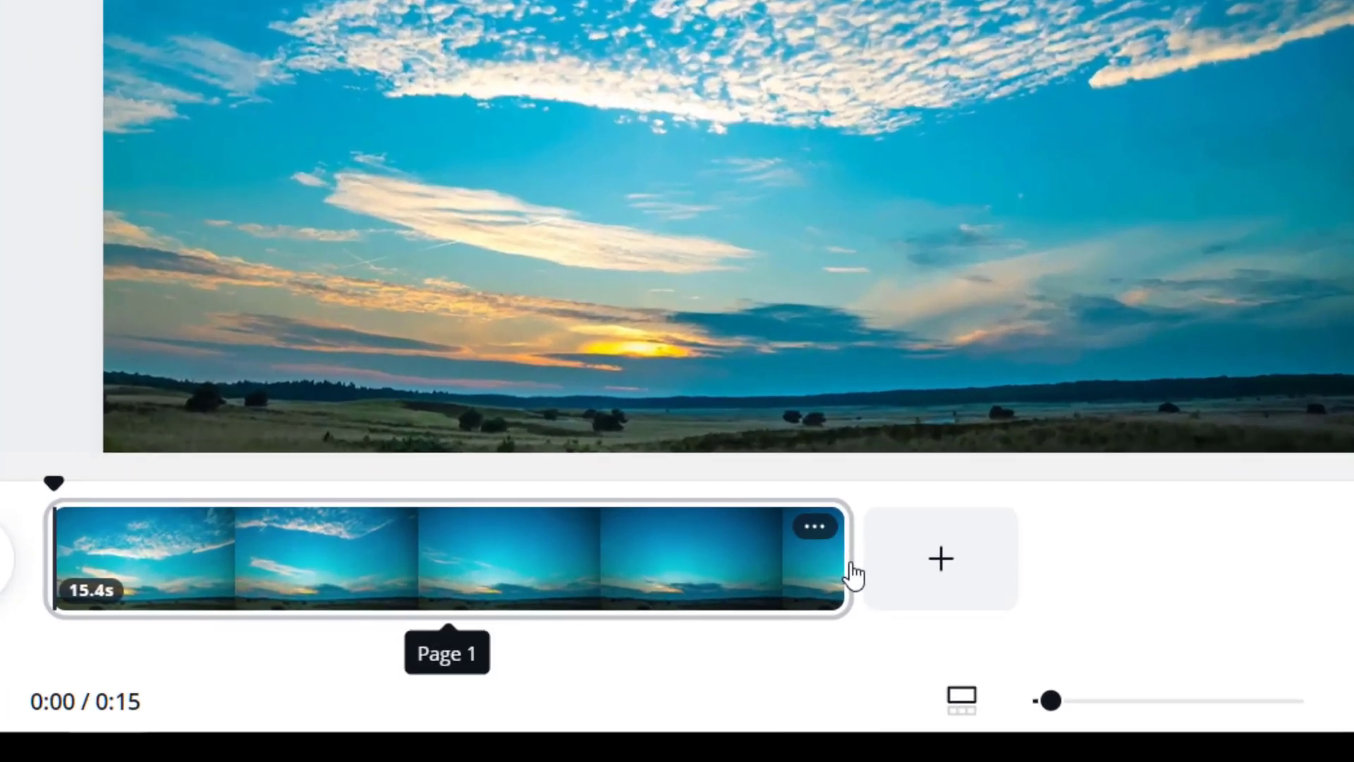
Test trimming the sky clip, leaving it at its full 15.4 seconds
{"action": "left_click_drag", "start_coordinate": [809, 560], "coordinate": [890, 583]}
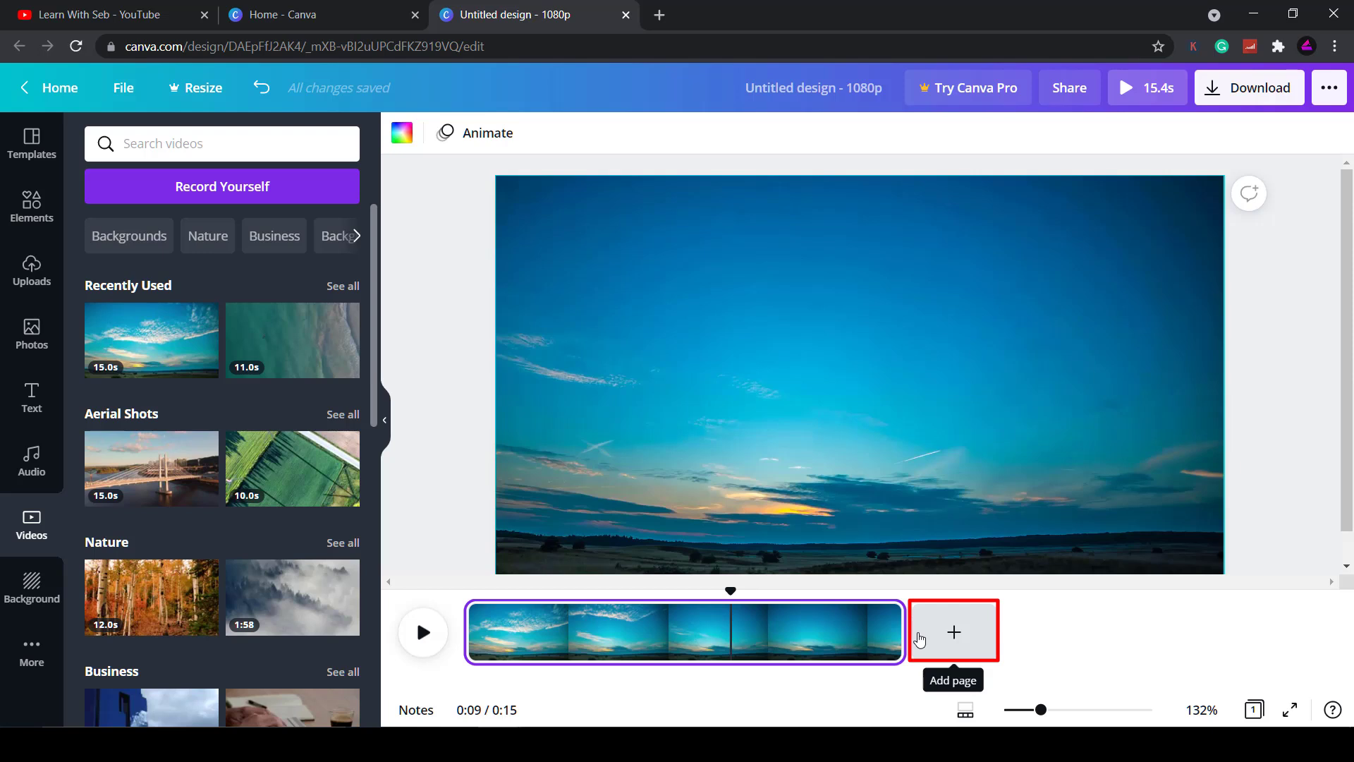
Add page 2 with the aerial wind-turbine field clip and scrub the playhead to 0:16
{"action": "left_click", "coordinate": [931, 634]}
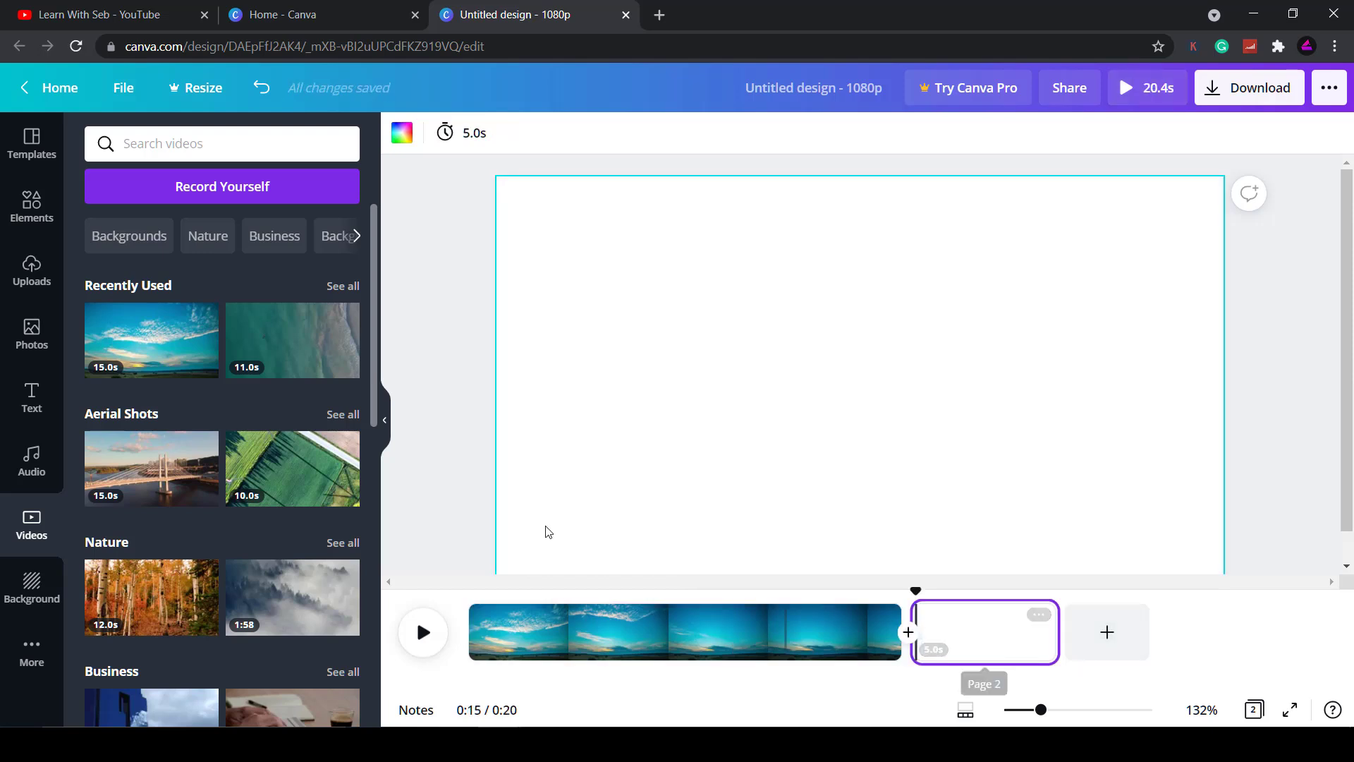
{"action": "left_click_drag", "start_coordinate": [317, 476], "coordinate": [972, 642]}
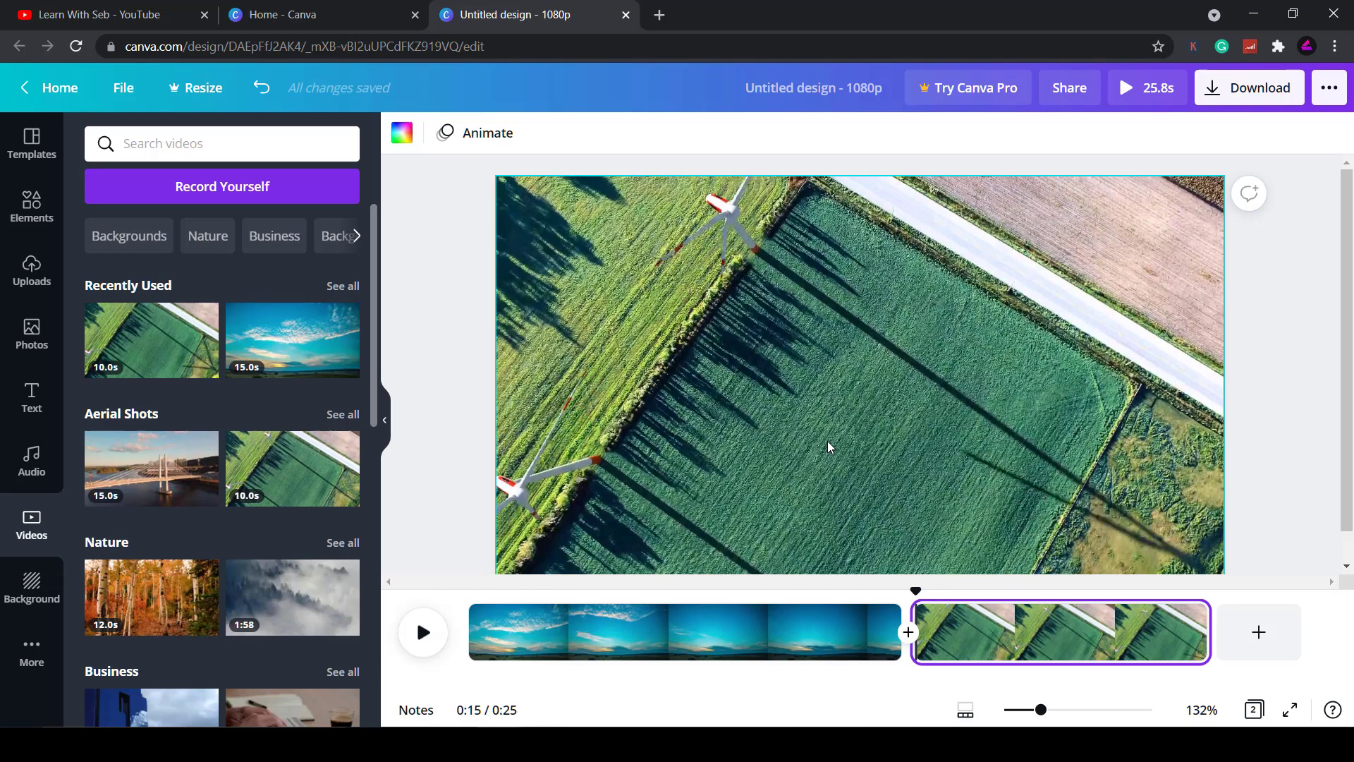
{"action": "left_click", "coordinate": [853, 395]}
{"action": "mouse_move", "coordinate": [856, 403]}
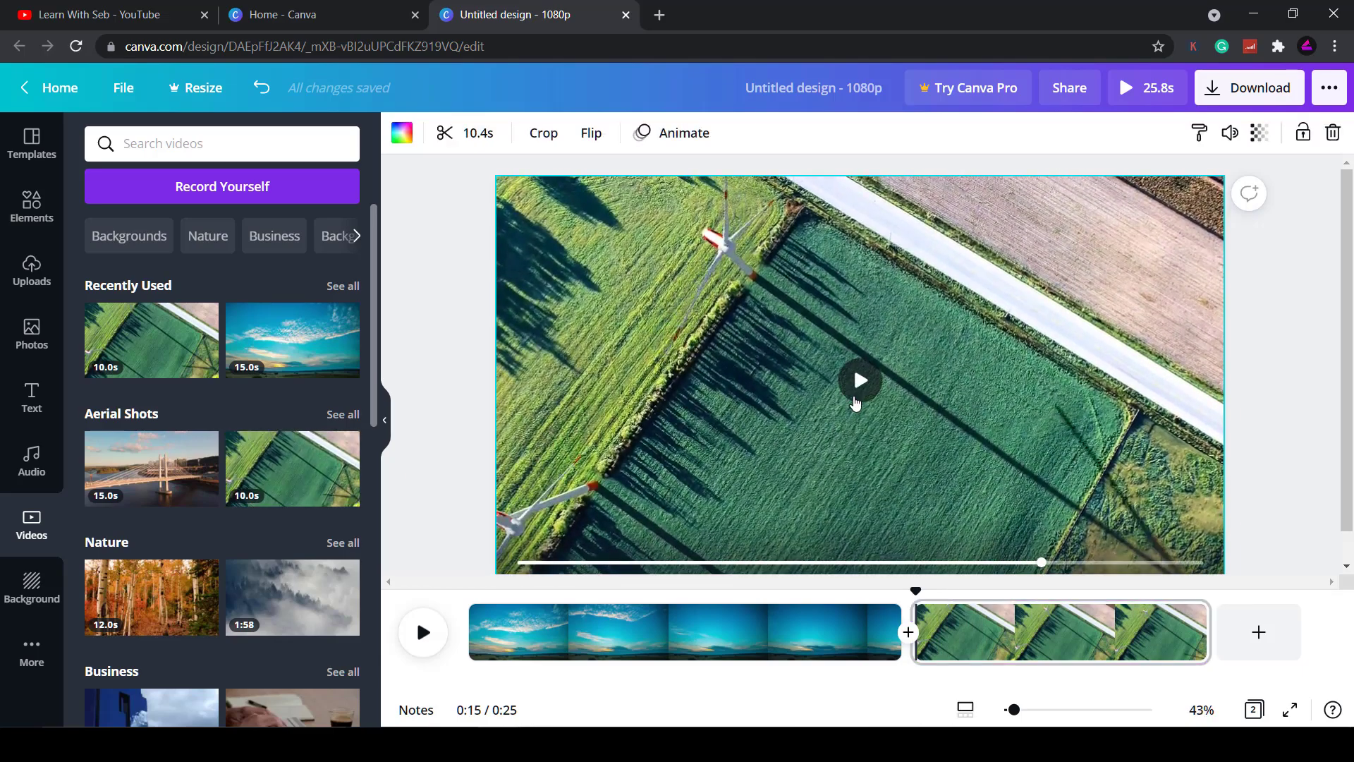
{"action": "mouse_move", "coordinate": [941, 635]}
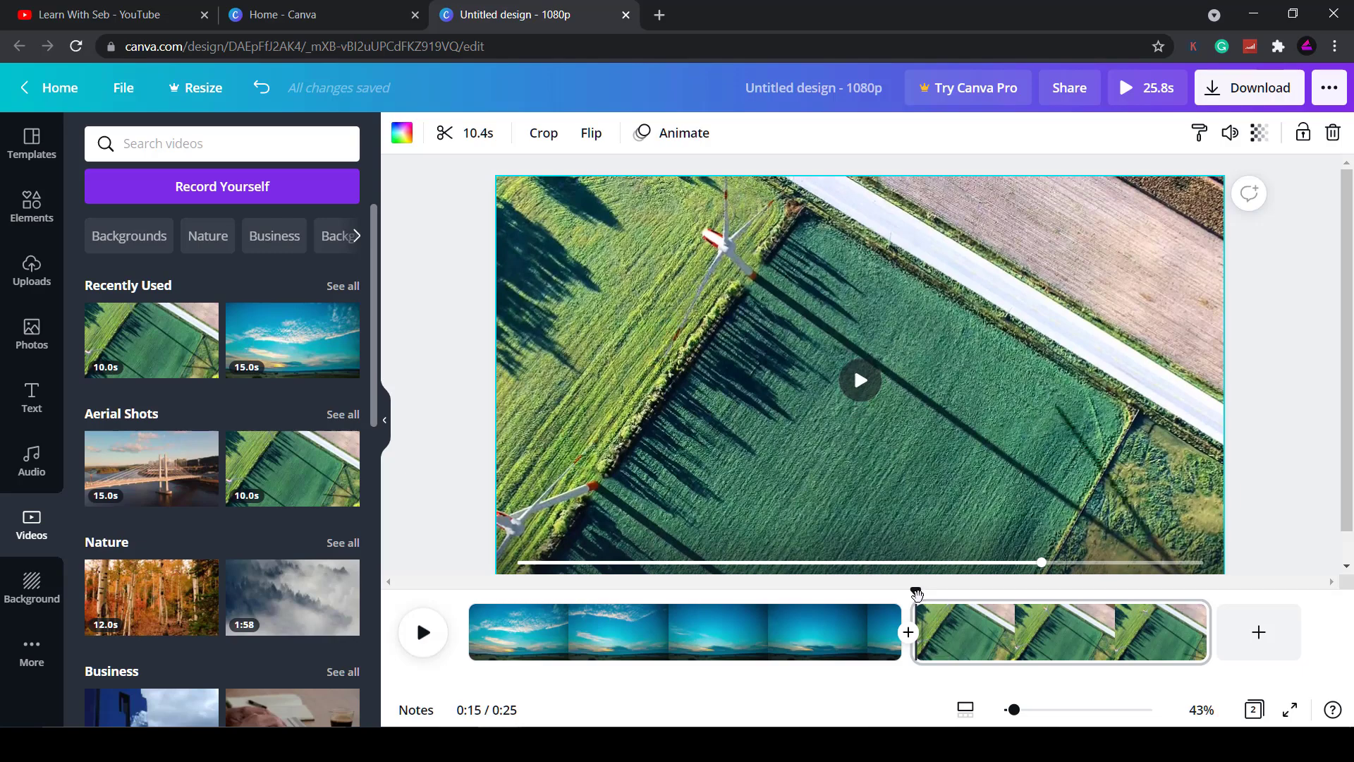
{"action": "left_click_drag", "start_coordinate": [916, 594], "coordinate": [1064, 595]}
{"action": "left_click", "coordinate": [1128, 614]}
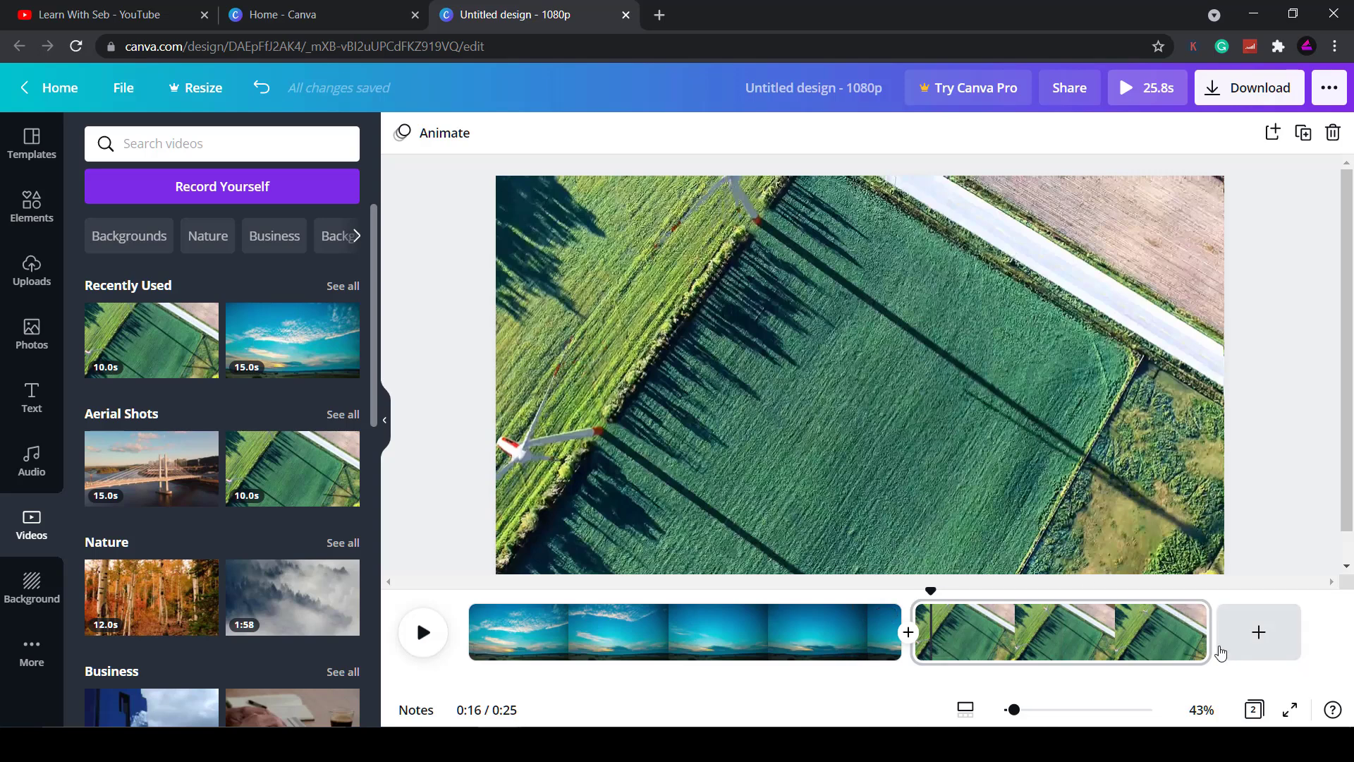
{"action": "left_click", "coordinate": [1259, 632]}
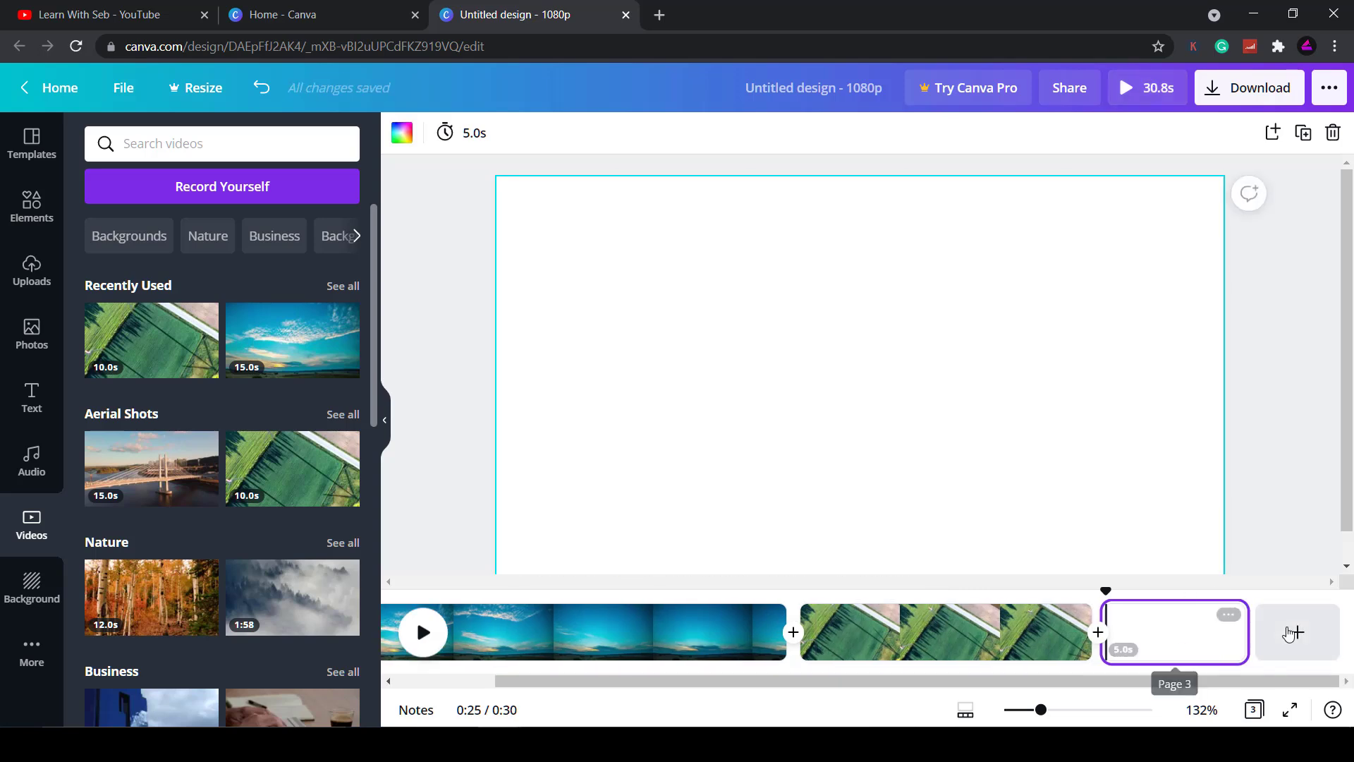
{"action": "left_click", "coordinate": [1294, 632]}
{"action": "left_click_drag", "start_coordinate": [948, 684], "coordinate": [645, 704]}
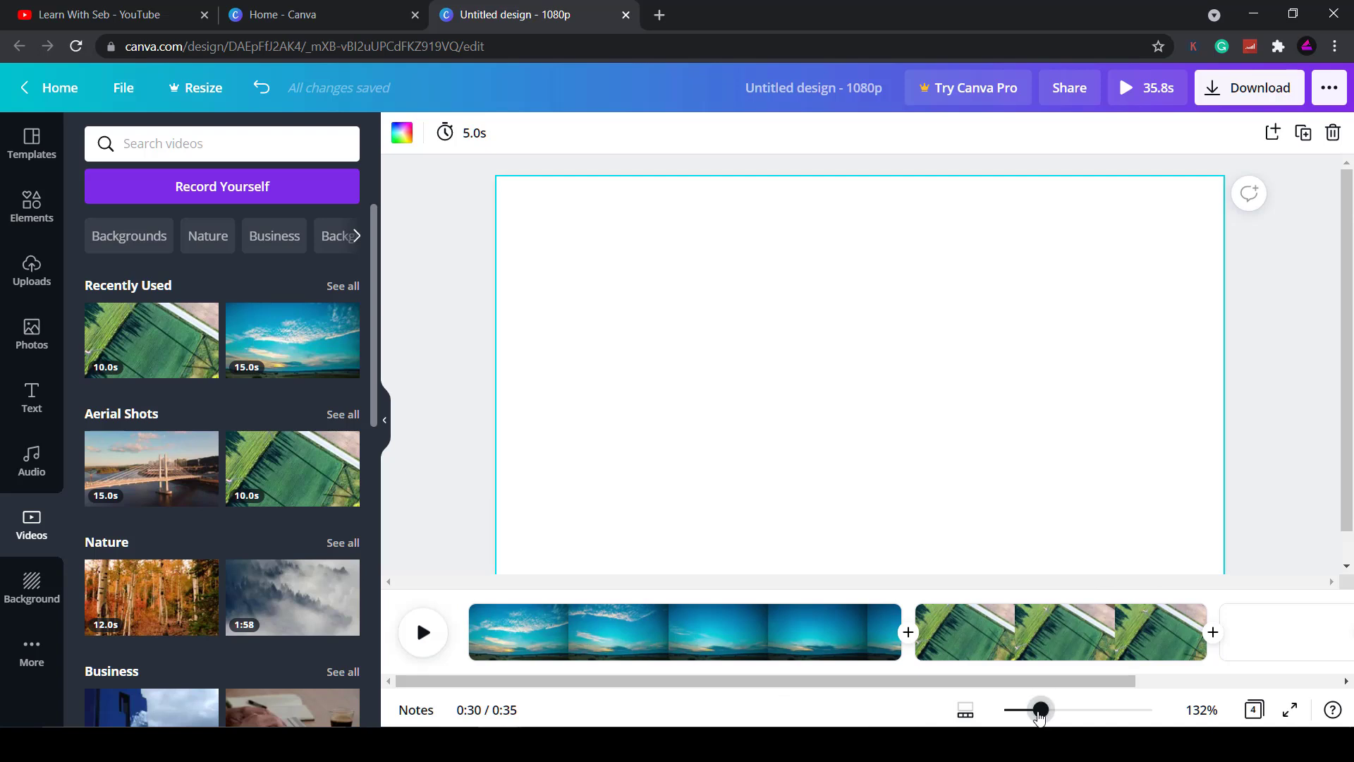
{"action": "left_click_drag", "start_coordinate": [1041, 711], "coordinate": [1029, 711]}
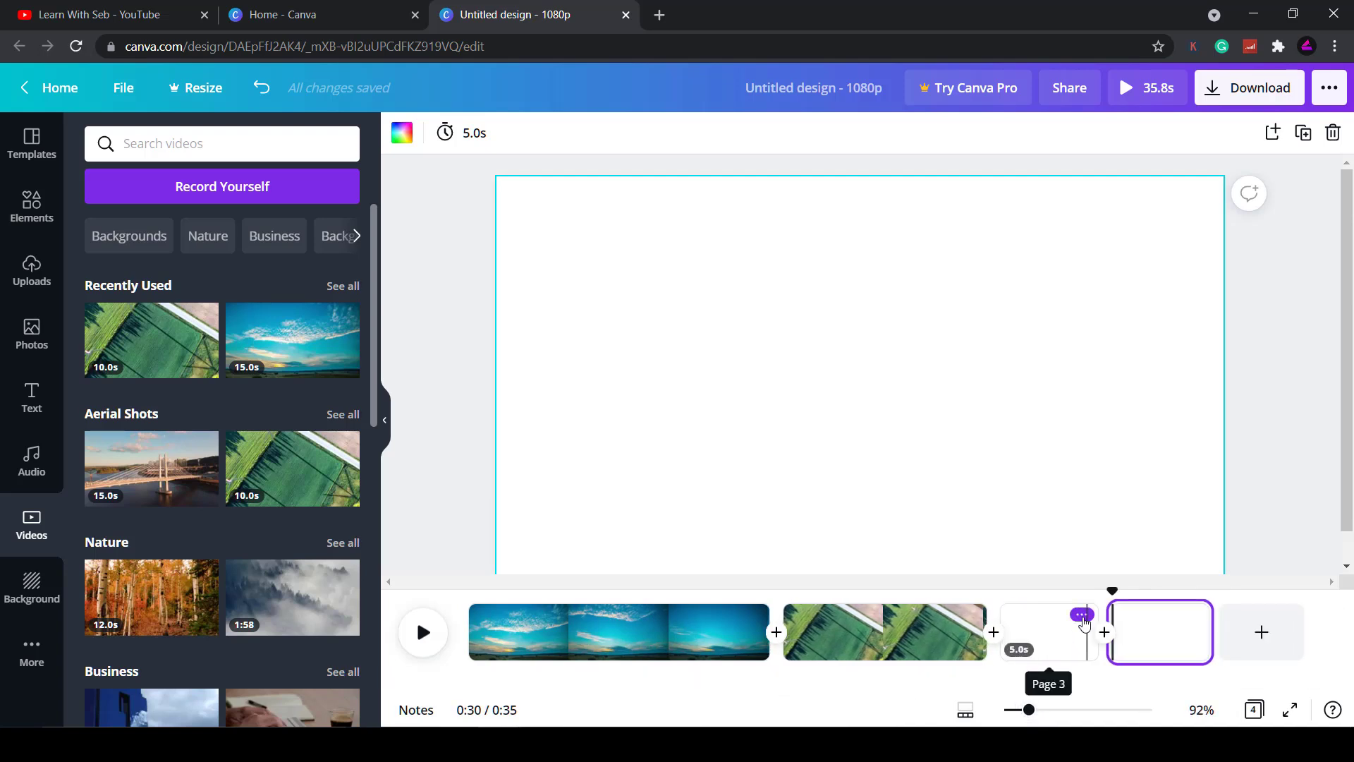
{"action": "left_click", "coordinate": [1082, 616]}
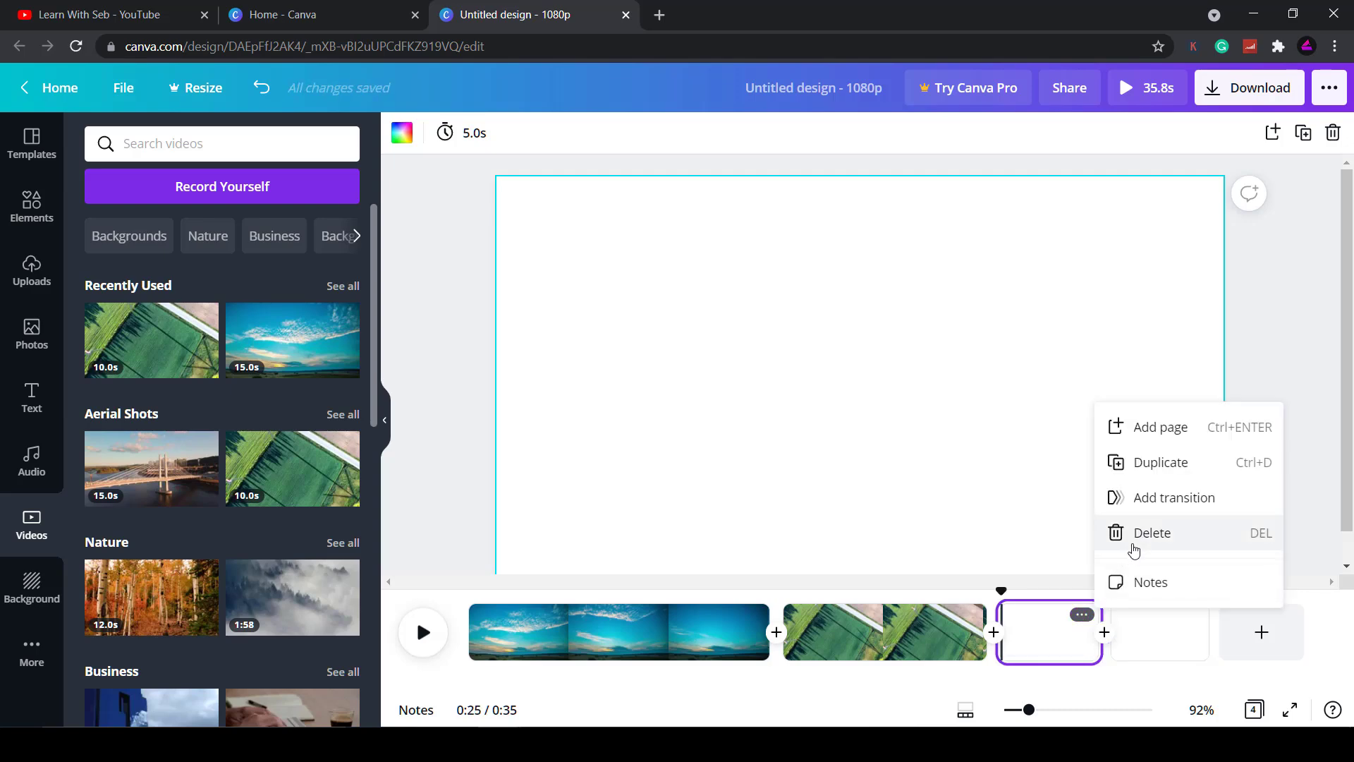
{"action": "left_click", "coordinate": [1136, 540]}
{"action": "left_click", "coordinate": [1088, 617]}
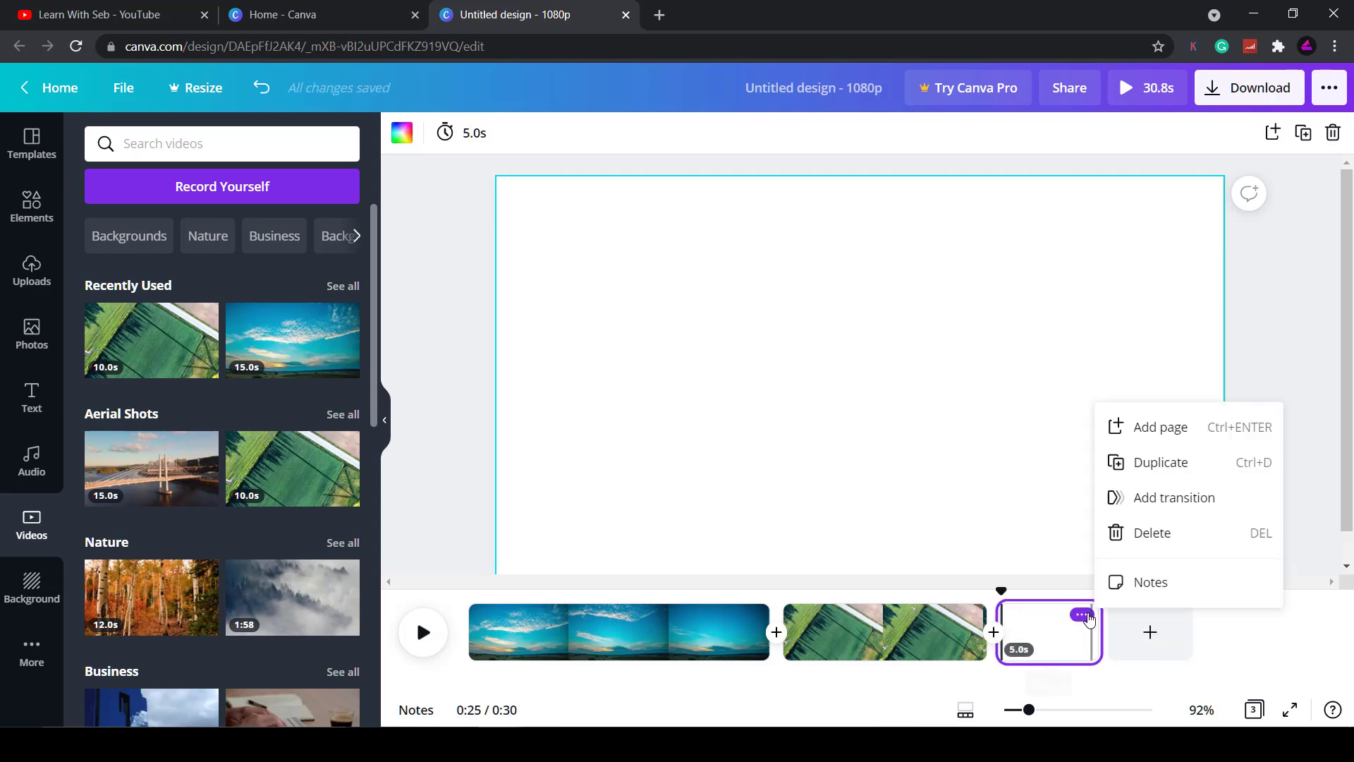
{"action": "left_click", "coordinate": [1153, 534]}
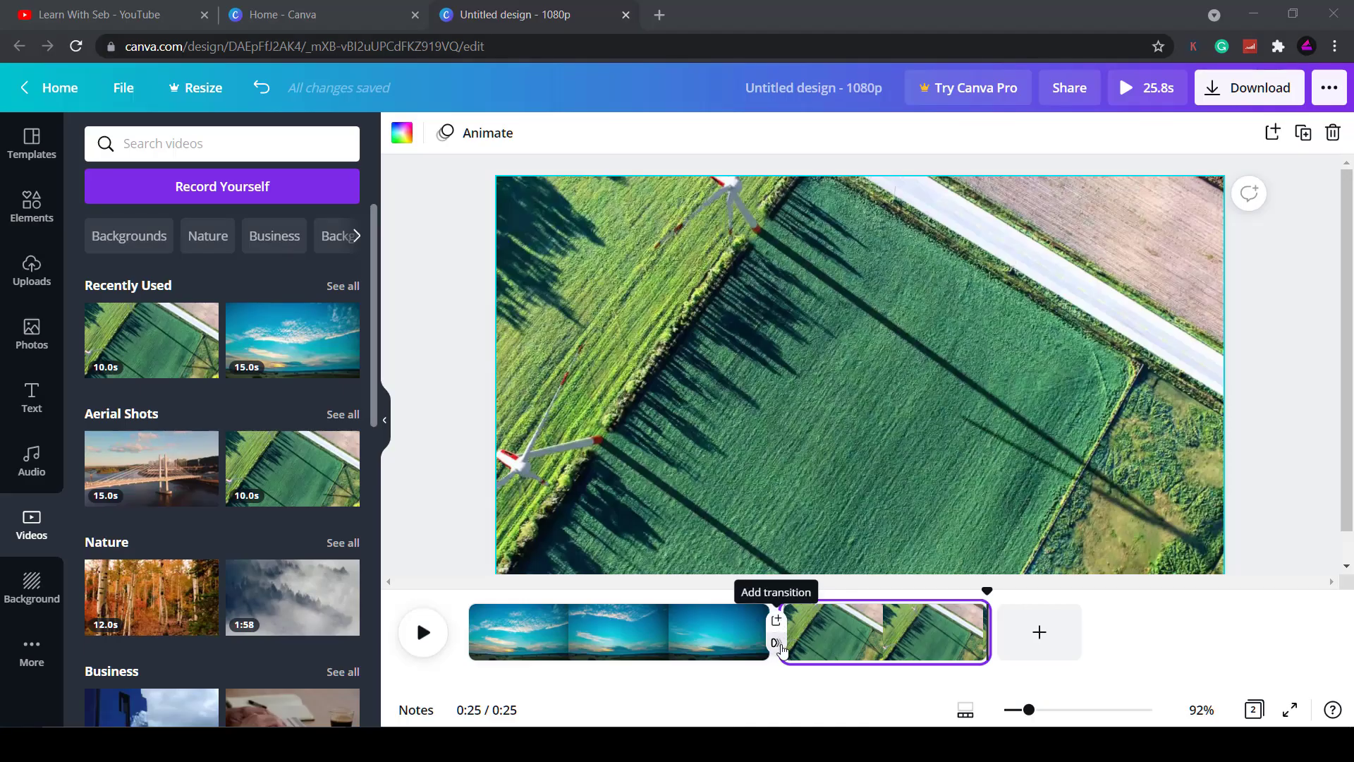
Try Slide and Circle Wipe between the clips, settling on a 0.5-second Dissolve
{"action": "left_click", "coordinate": [778, 645]}
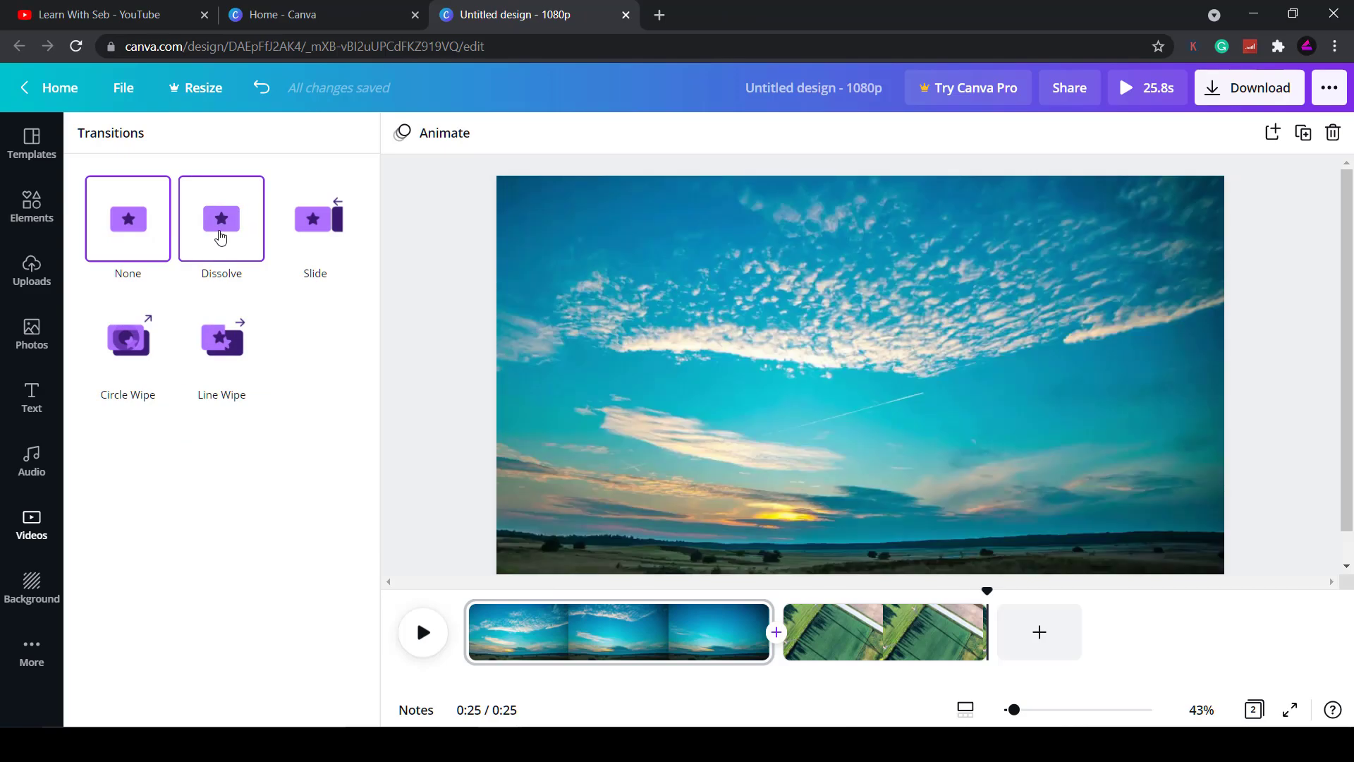
{"action": "left_click", "coordinate": [221, 233]}
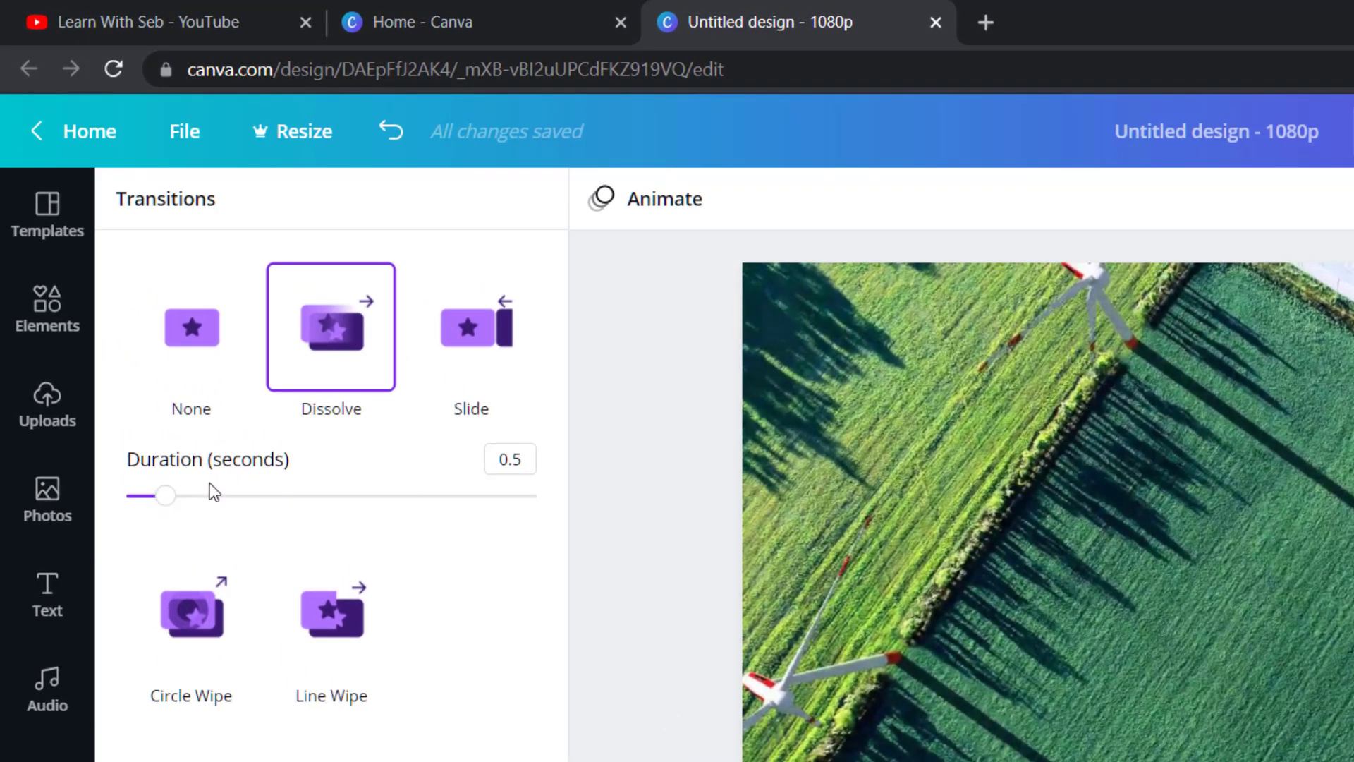
{"action": "left_click_drag", "start_coordinate": [163, 501], "coordinate": [376, 508]}
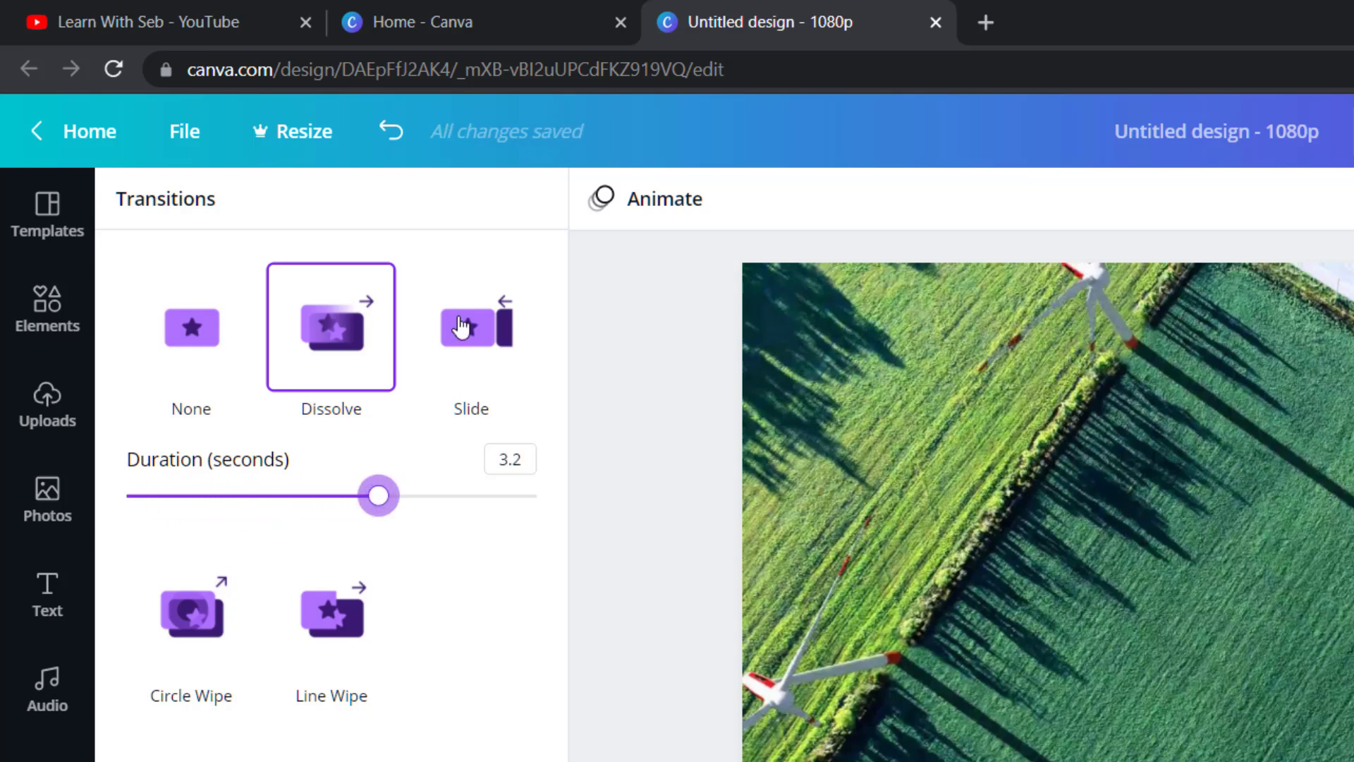
{"action": "left_click", "coordinate": [463, 324]}
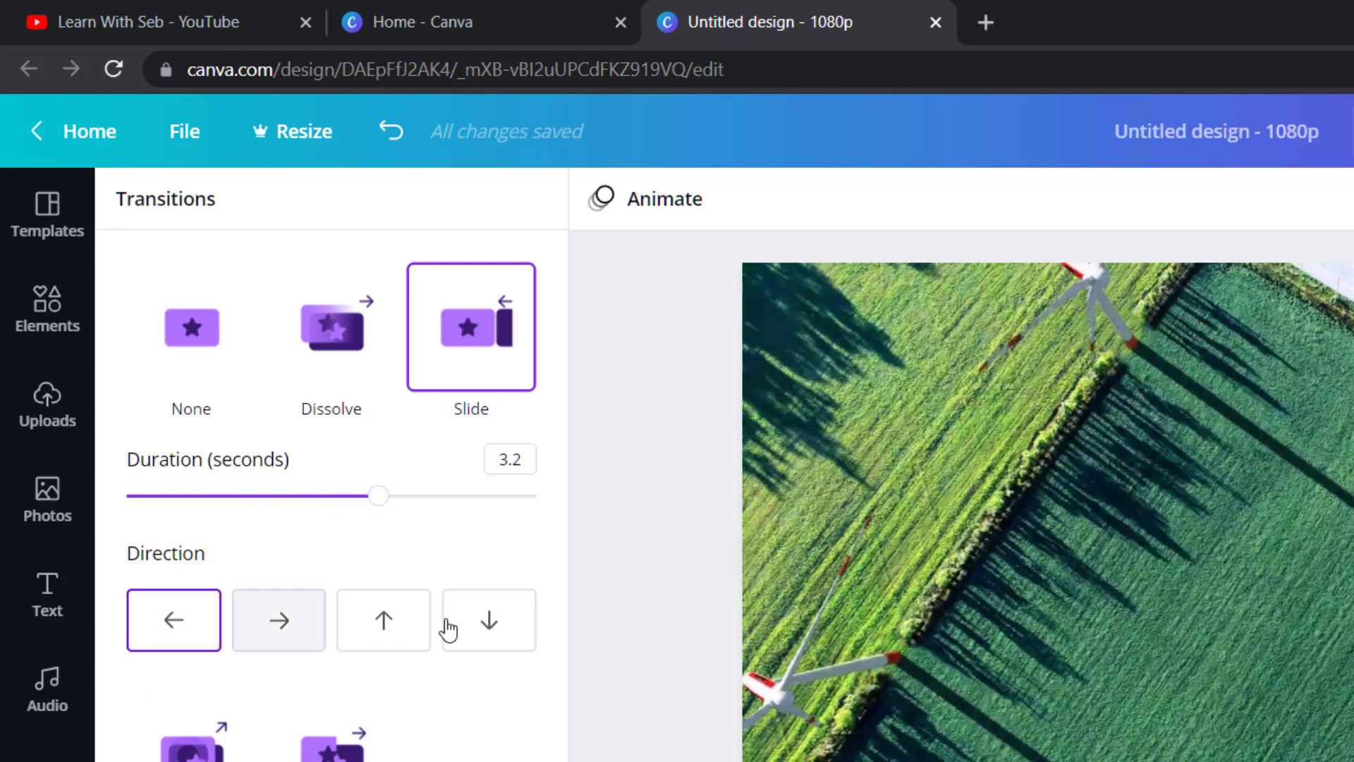
{"action": "left_click", "coordinate": [191, 741]}
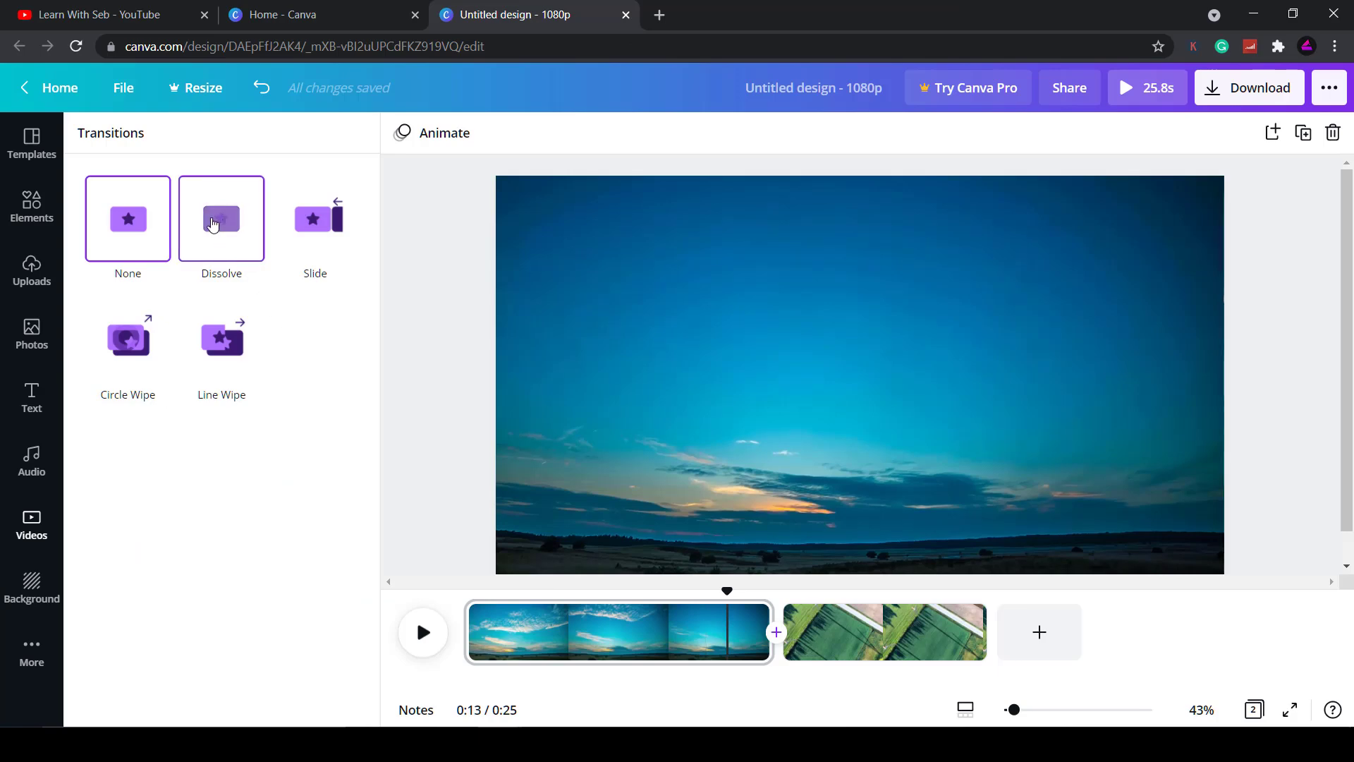
{"action": "left_click", "coordinate": [213, 224]}
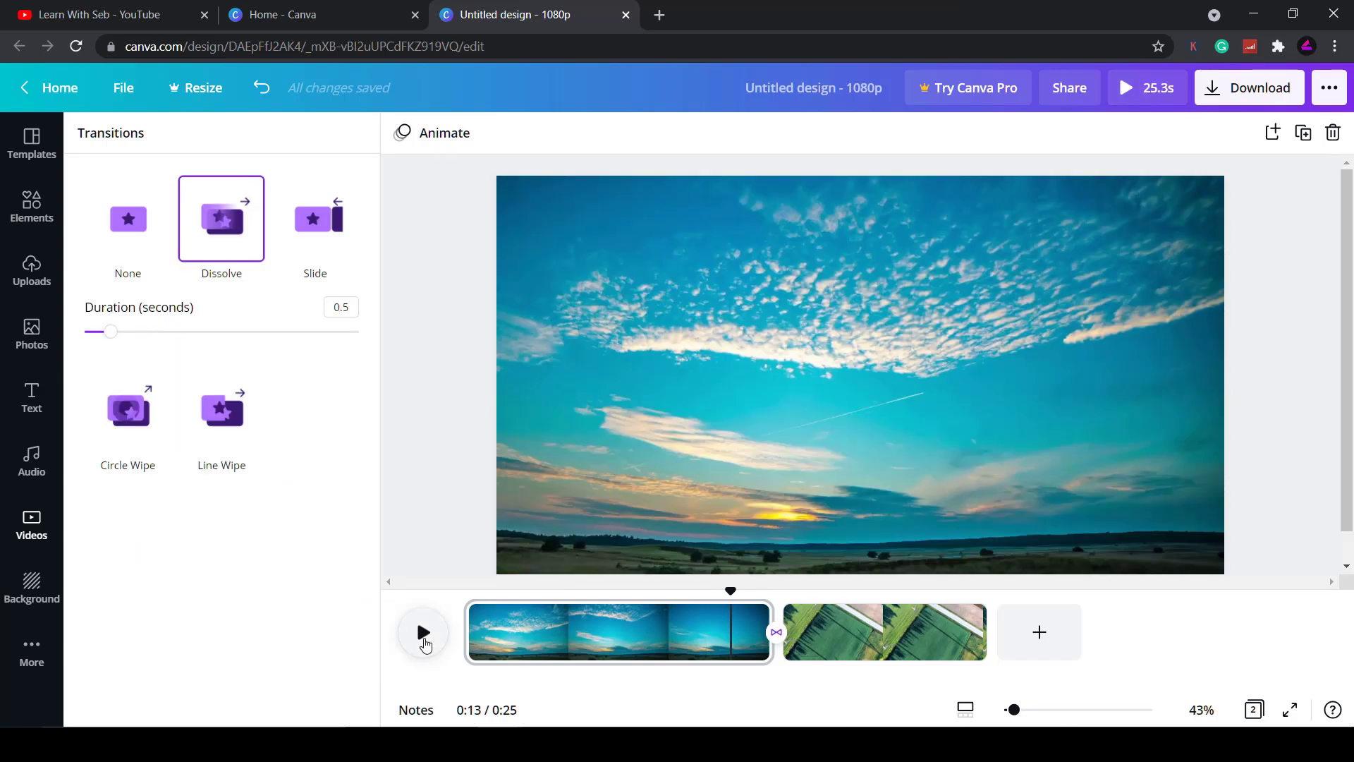
Preview the dissolve between the sky and field clips
{"action": "left_click", "coordinate": [422, 637]}
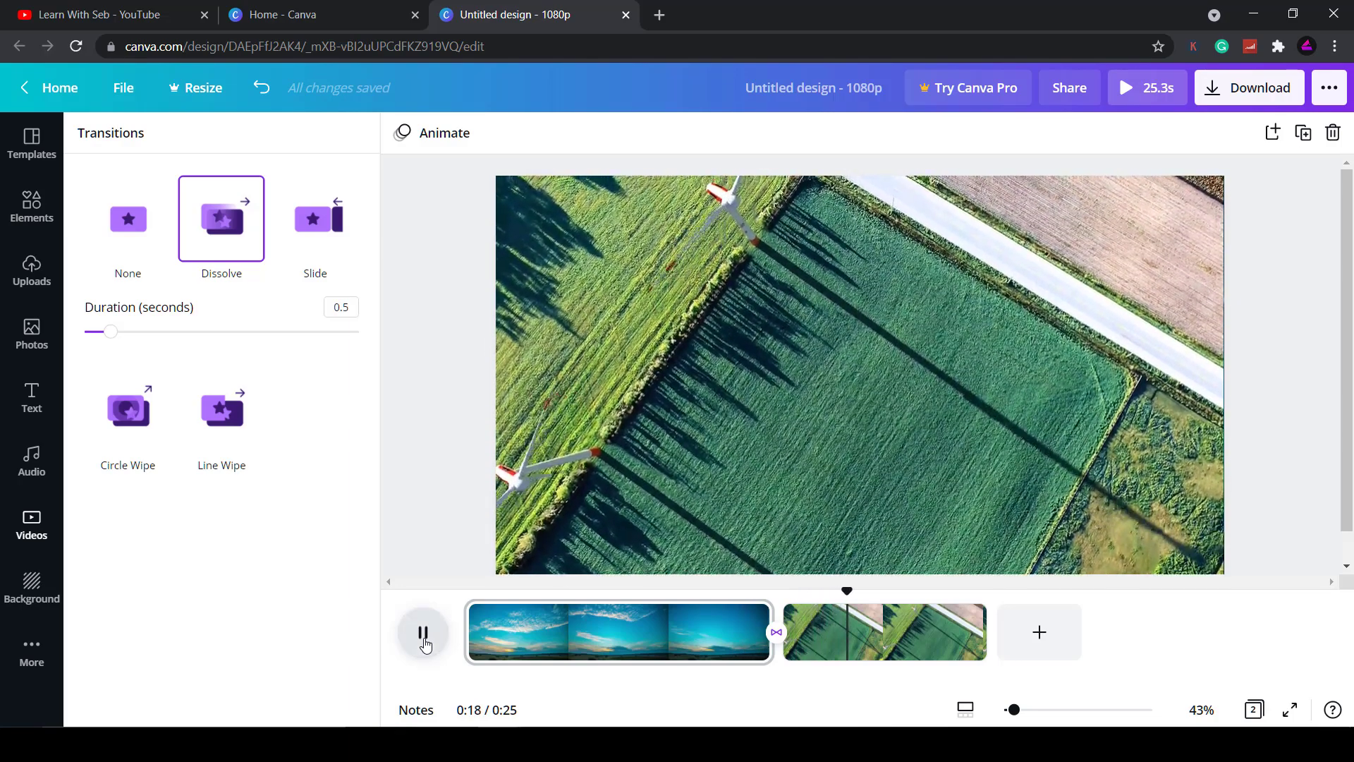
{"action": "left_click", "coordinate": [424, 637]}
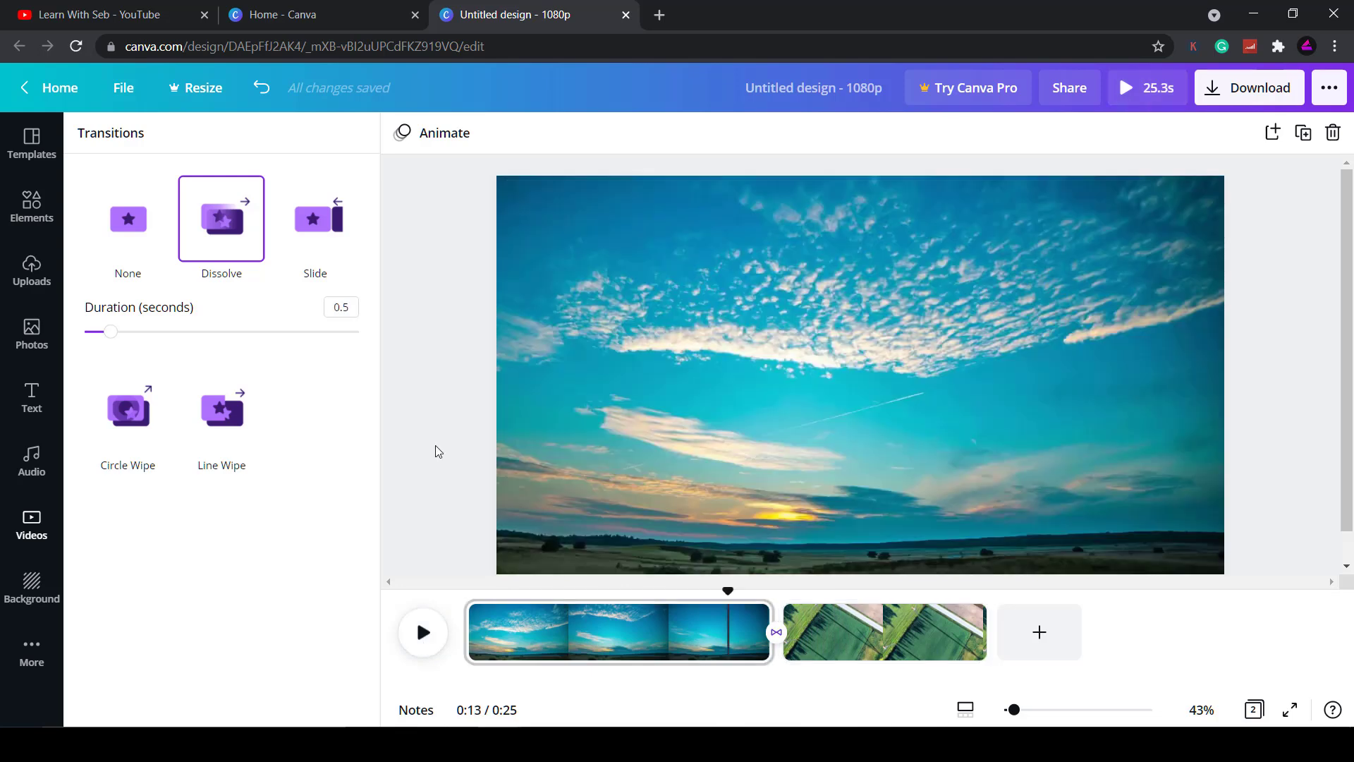
{"action": "left_click", "coordinate": [314, 220]}
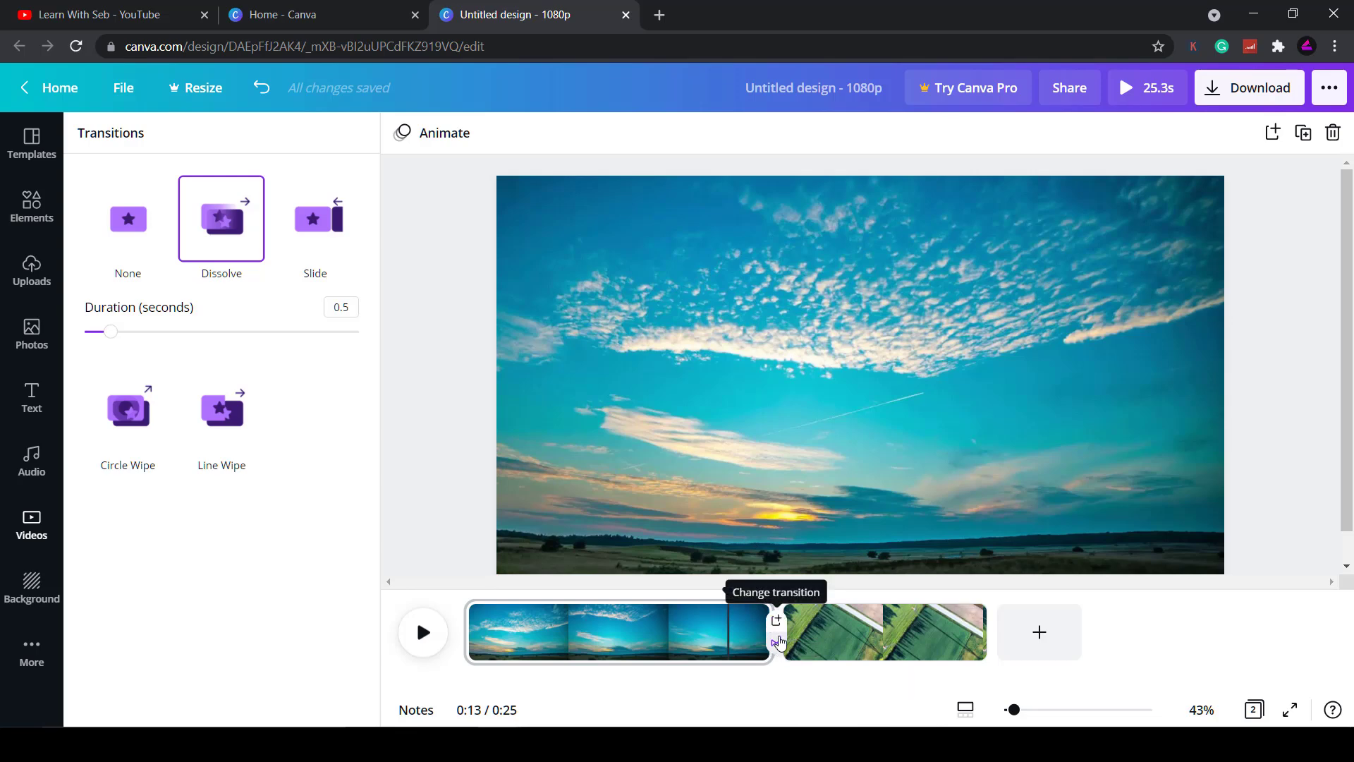
Insert a black page under one second between the clips, with a Dissolve into it
{"action": "left_click", "coordinate": [779, 626]}
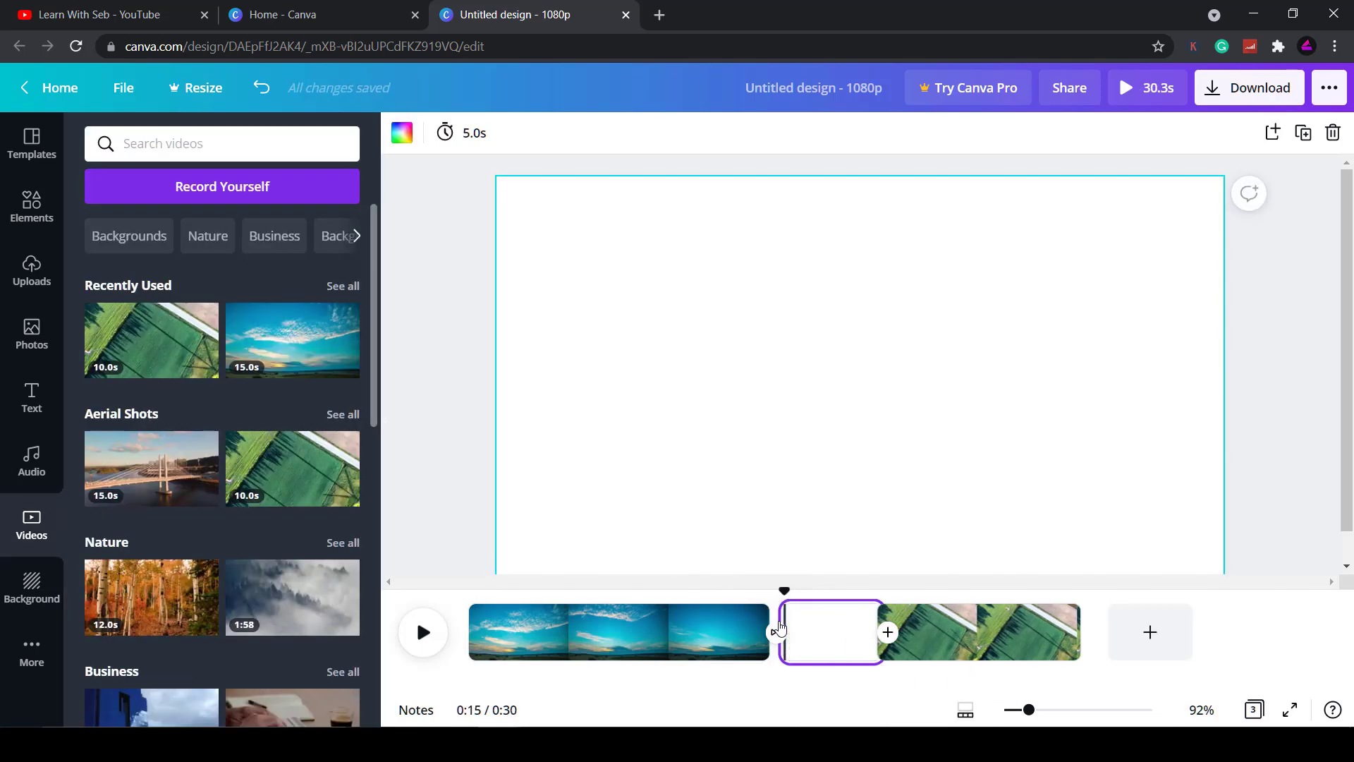
{"action": "left_click", "coordinate": [413, 134]}
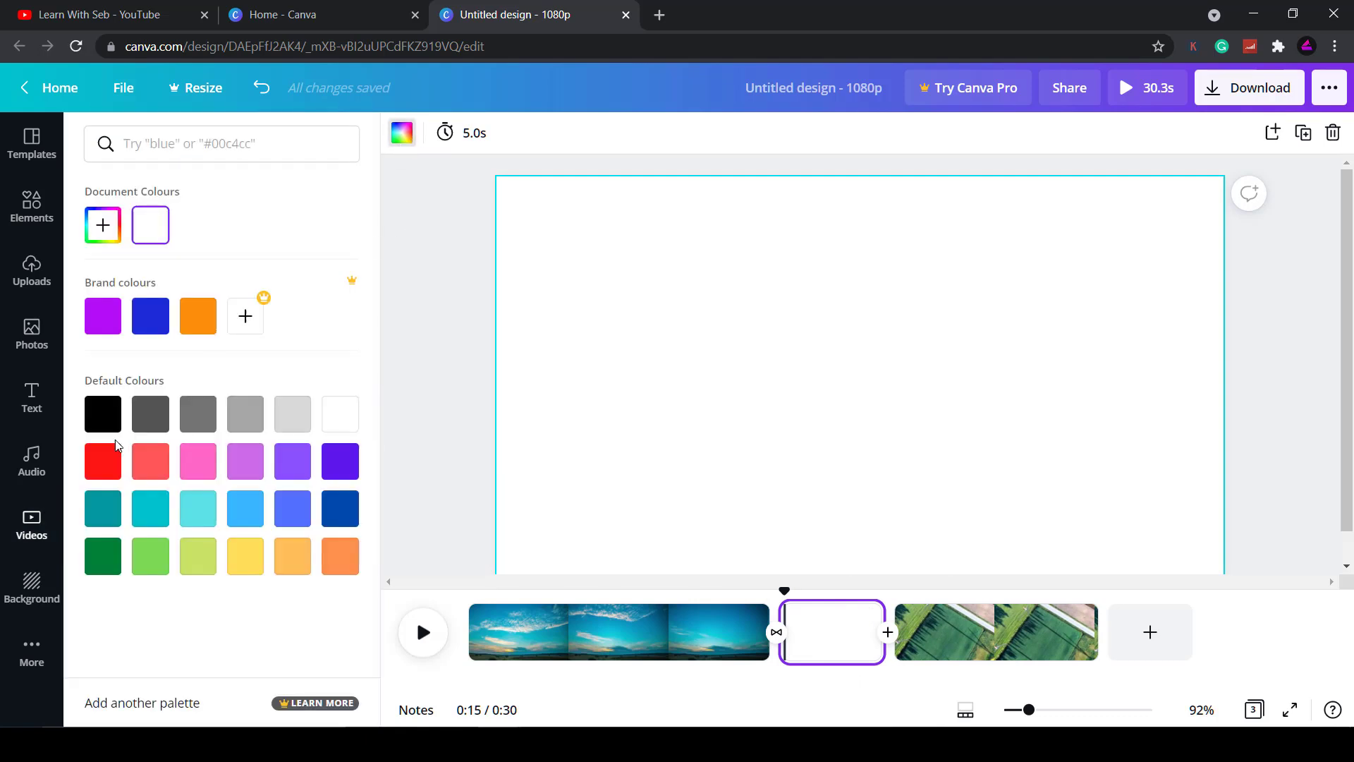
{"action": "left_click", "coordinate": [103, 414]}
{"action": "left_click_drag", "start_coordinate": [882, 643], "coordinate": [805, 643]}
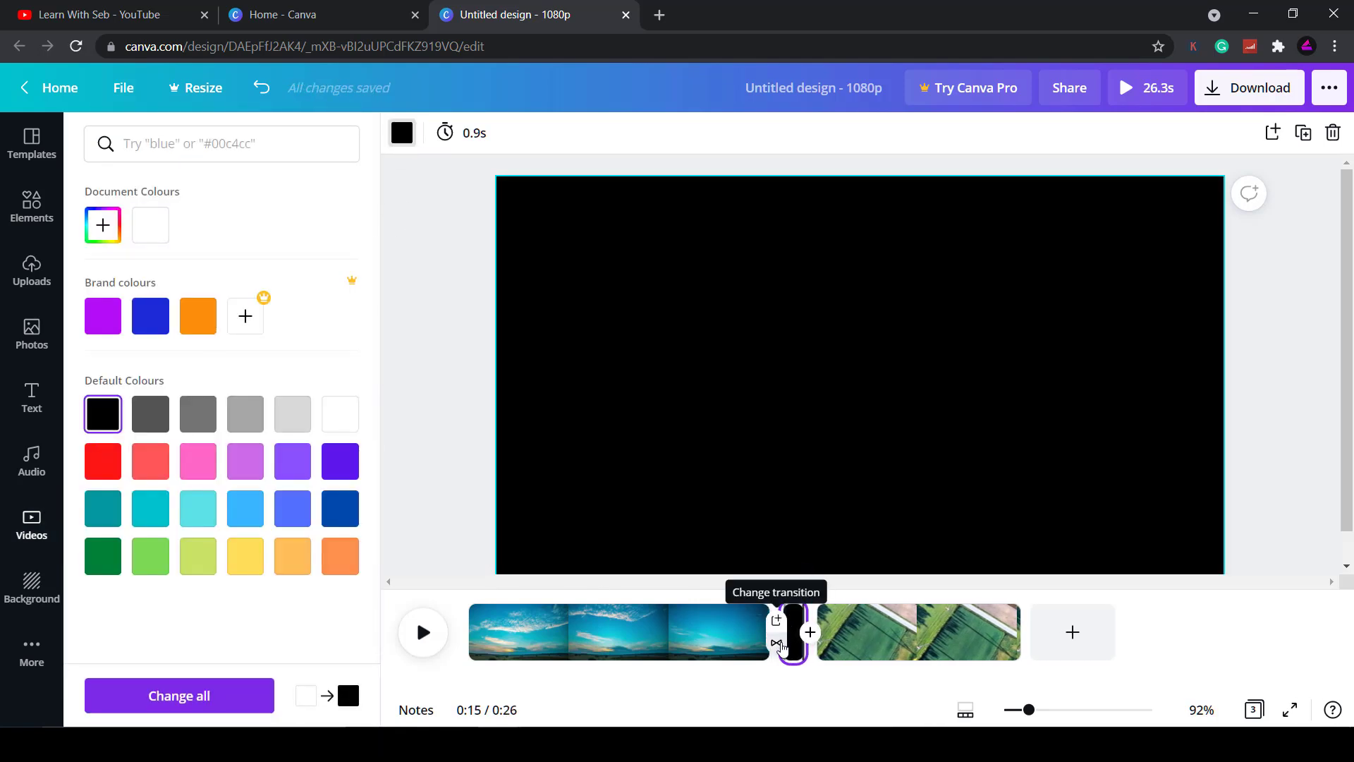
{"action": "left_click", "coordinate": [778, 652]}
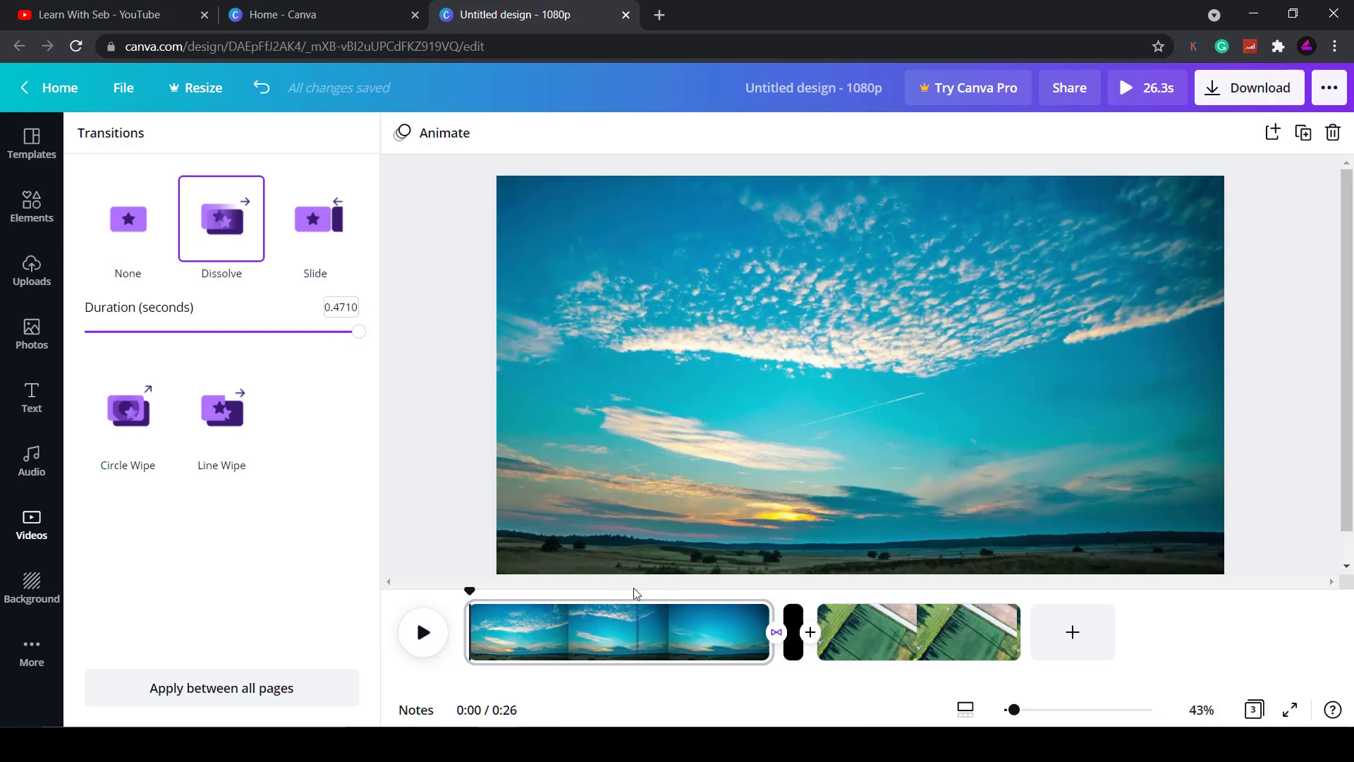
Play the video from the sky clip to preview the black gap
{"action": "left_click", "coordinate": [479, 648]}
{"action": "left_click", "coordinate": [423, 632]}
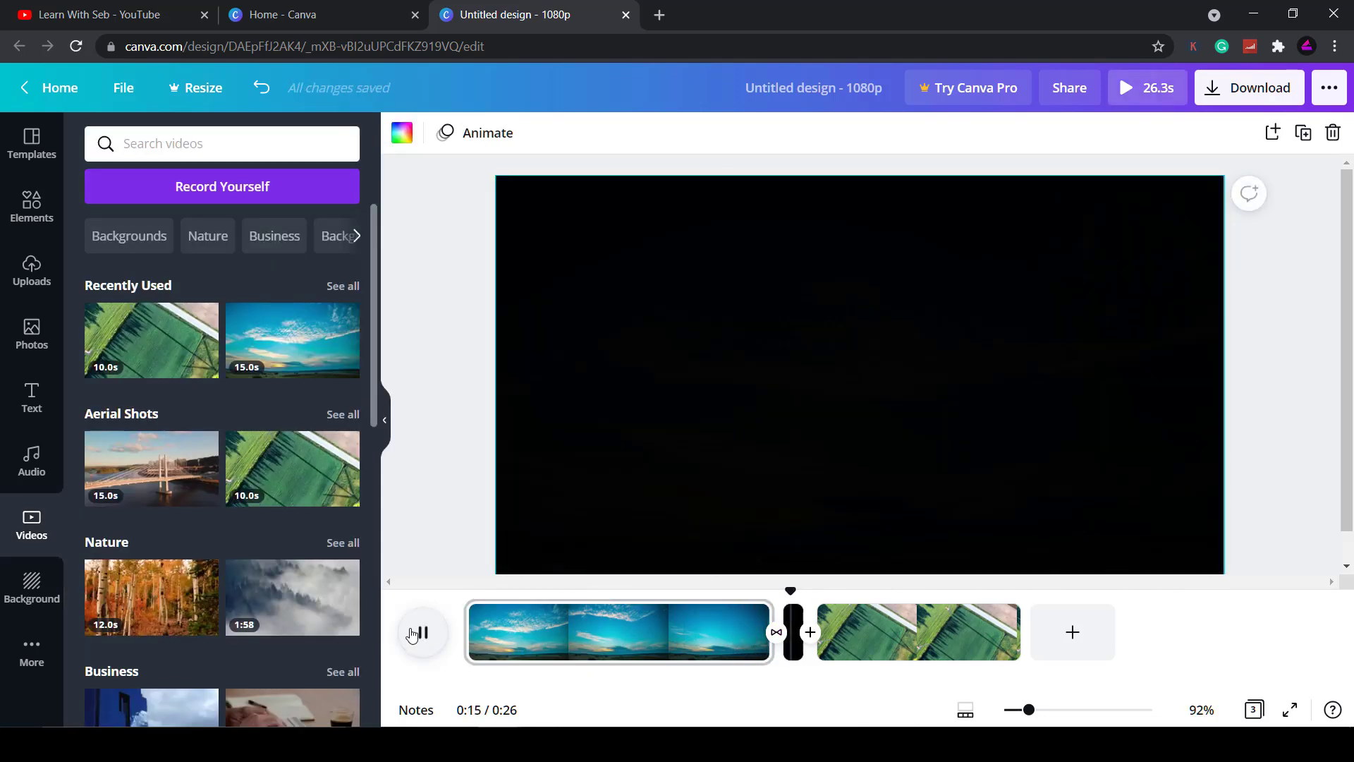
{"action": "left_click", "coordinate": [870, 638]}
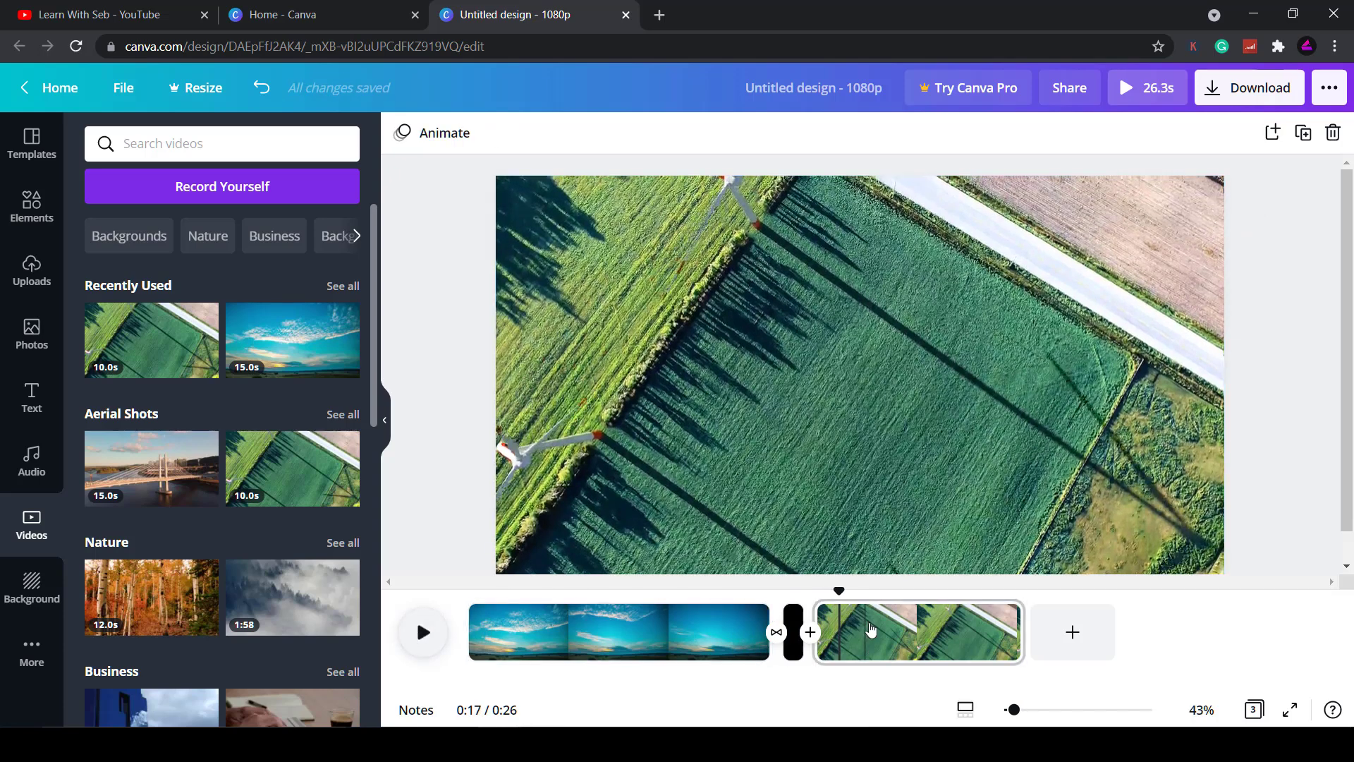
Add a 6.6-second black end page with a Dissolve leading into it
{"action": "left_click", "coordinate": [1063, 635]}
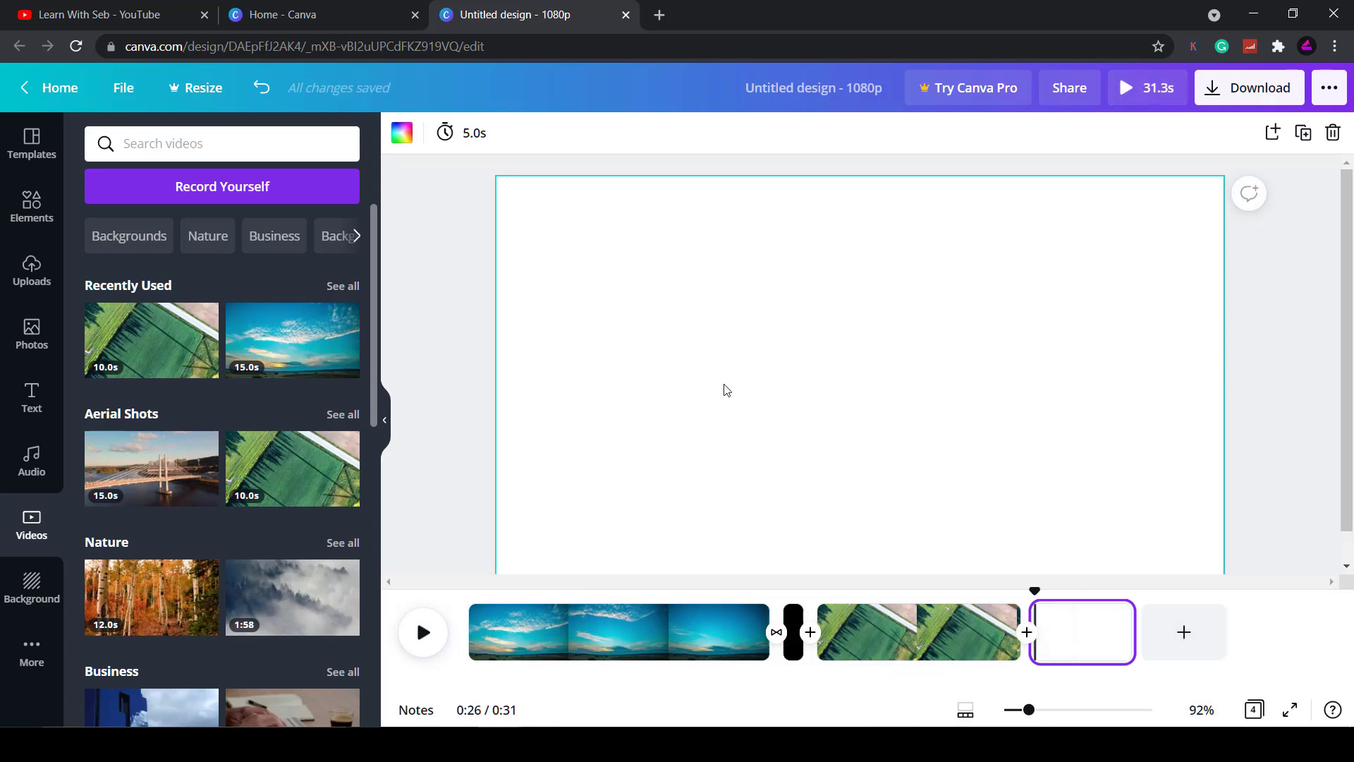
{"action": "left_click", "coordinate": [401, 134]}
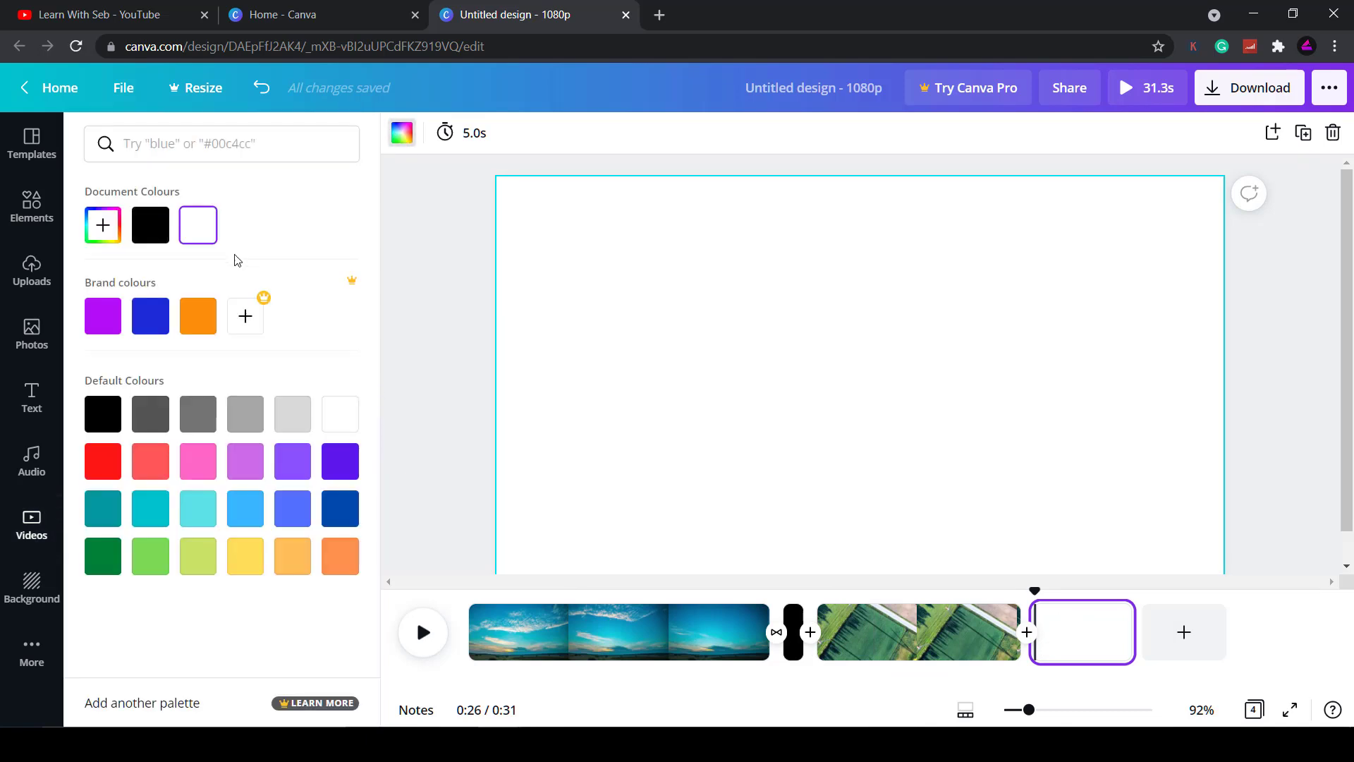
{"action": "left_click", "coordinate": [150, 225]}
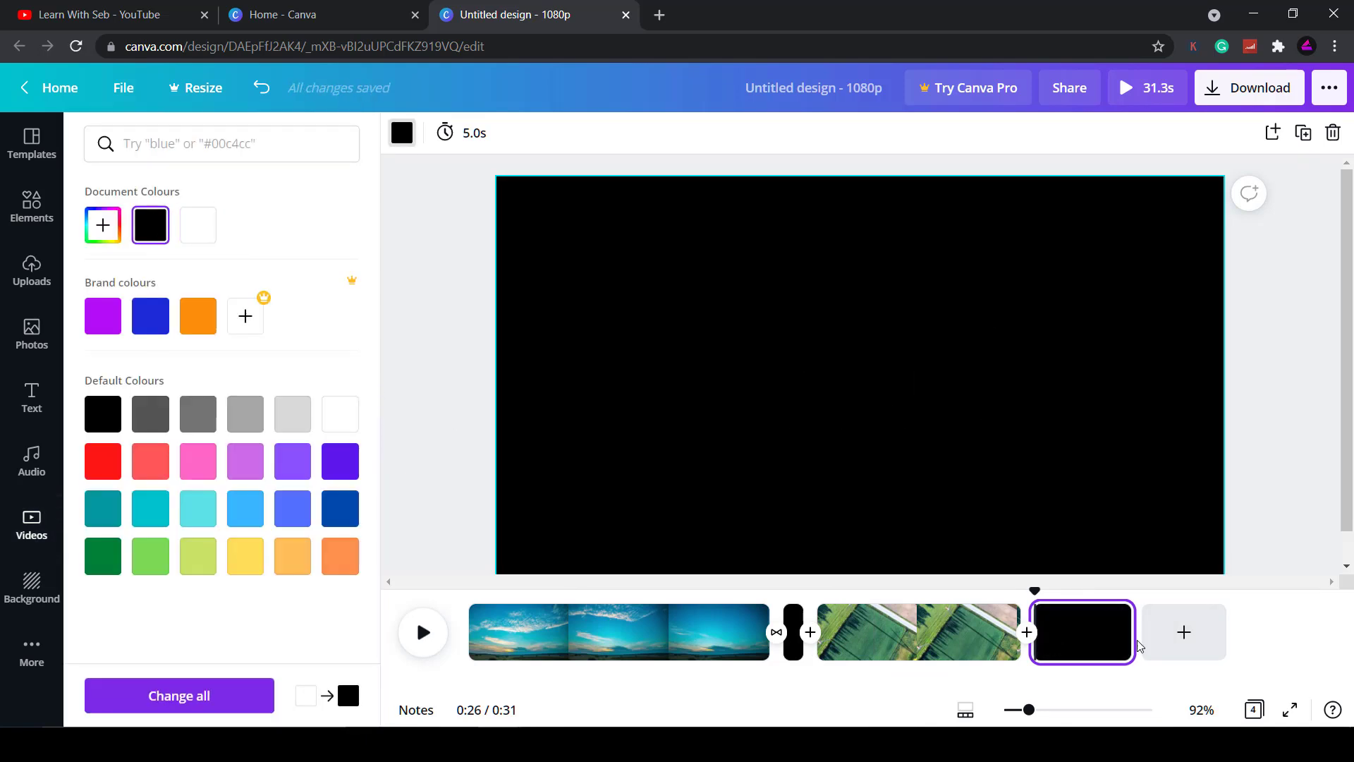
{"action": "left_click_drag", "start_coordinate": [1132, 634], "coordinate": [1168, 639]}
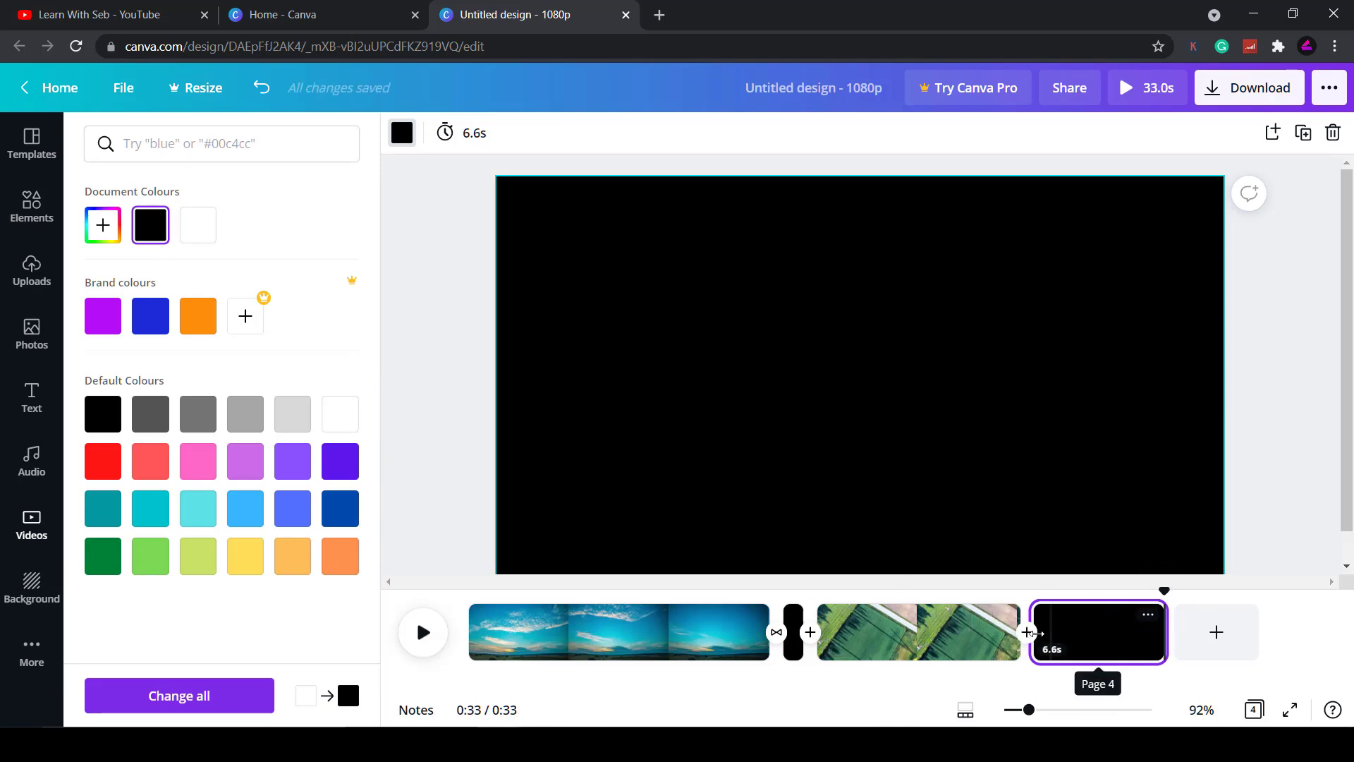
{"action": "left_click", "coordinate": [1026, 632]}
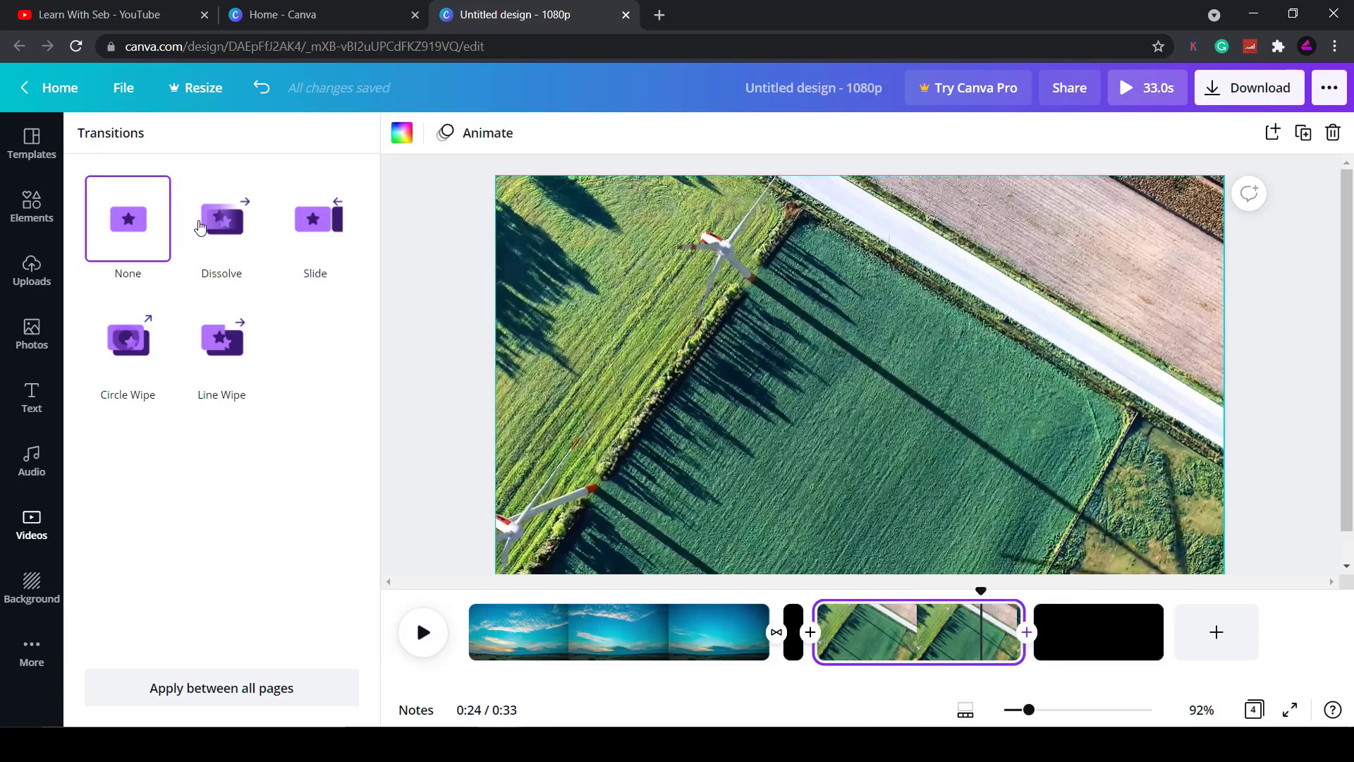
{"action": "left_click", "coordinate": [212, 241]}
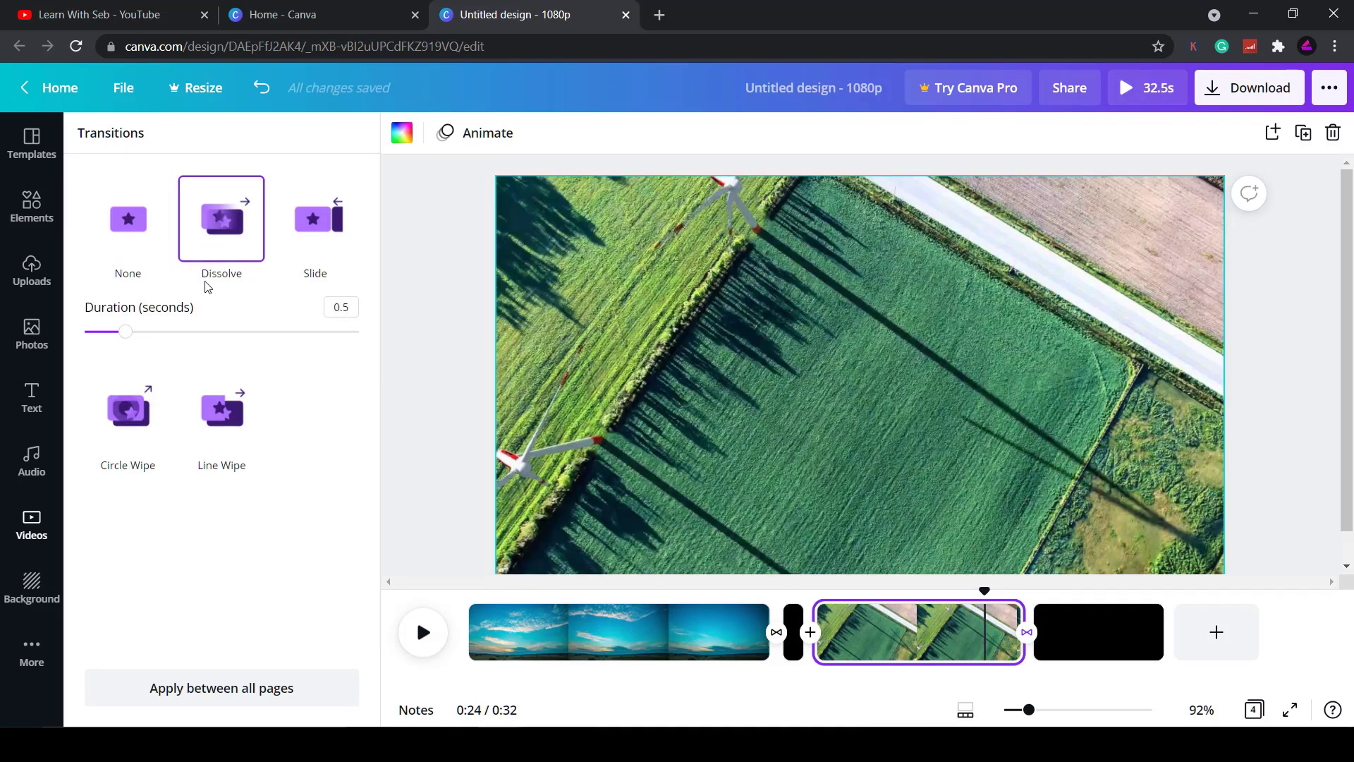
Preview the video's ending, then select the black end page
{"action": "left_click", "coordinate": [423, 639]}
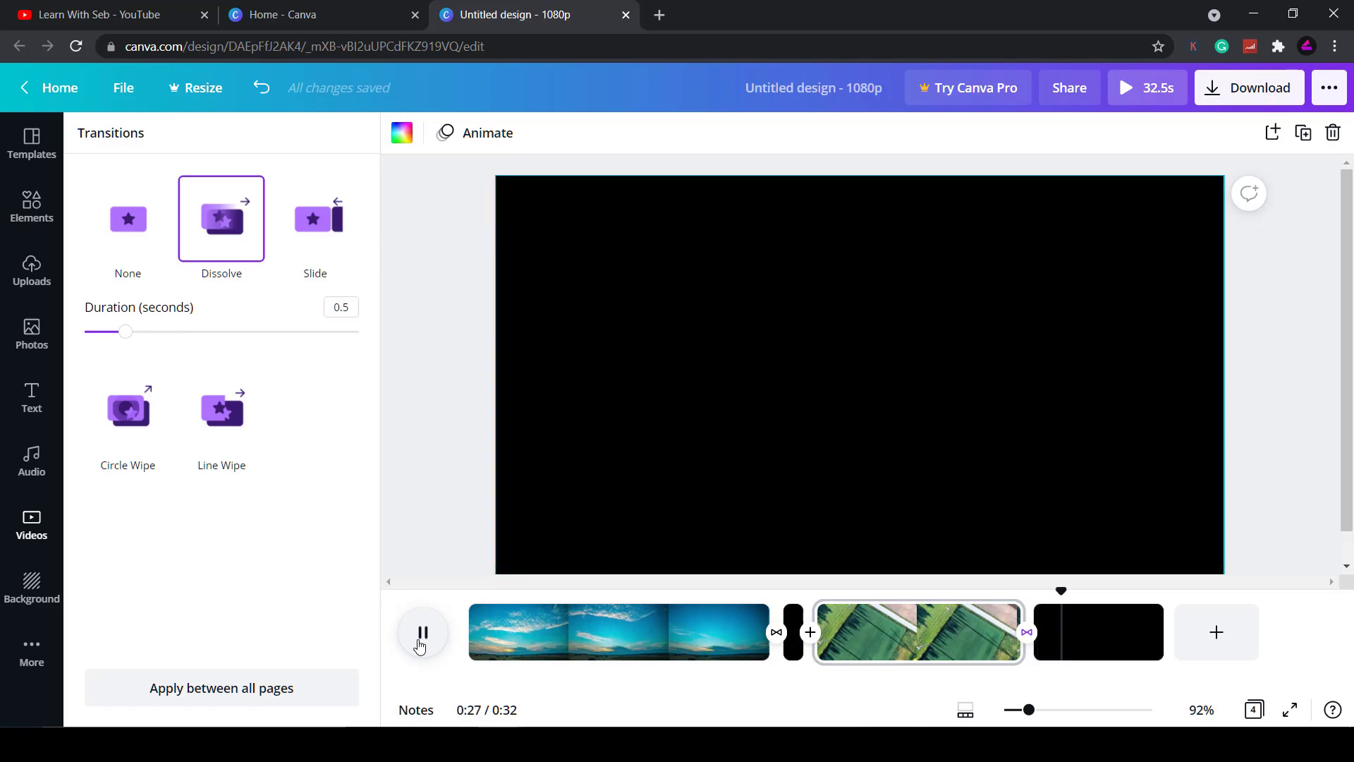
{"action": "left_click", "coordinate": [421, 641]}
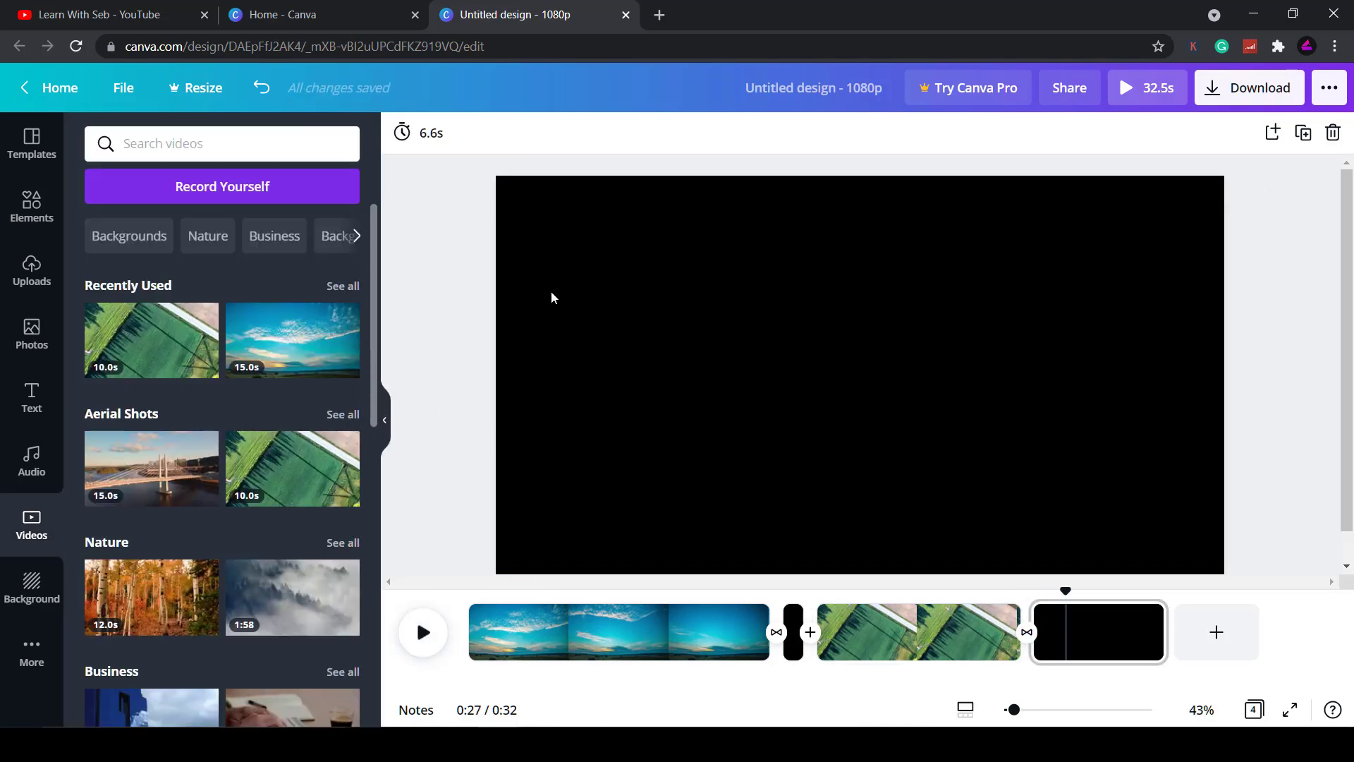
{"action": "left_click", "coordinate": [1110, 635]}
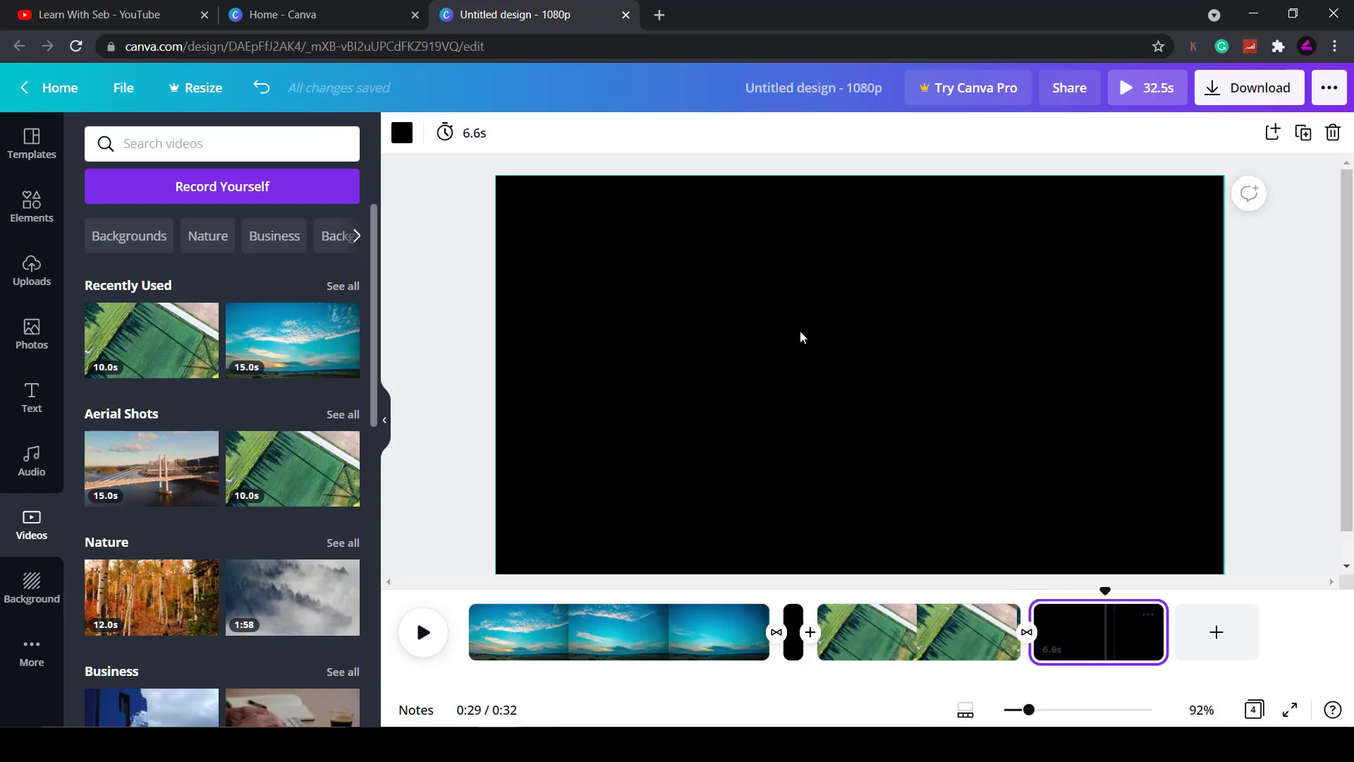
Add a bold heading text combination and retype the heading as 'Learn with Seb'
{"action": "left_click", "coordinate": [31, 405]}
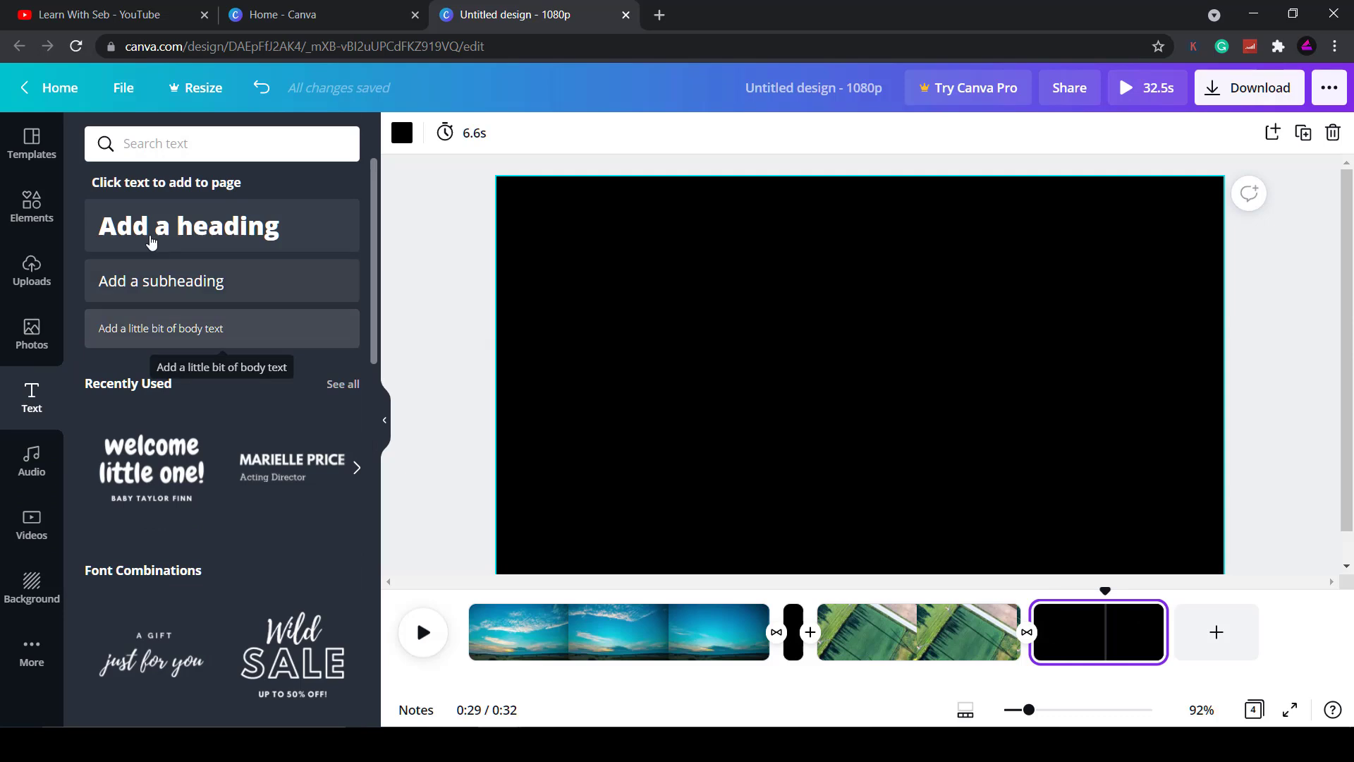
{"action": "scroll", "coordinate": [170, 310], "scroll_direction": "down", "scroll_amount": 6}
{"action": "left_click", "coordinate": [150, 349]}
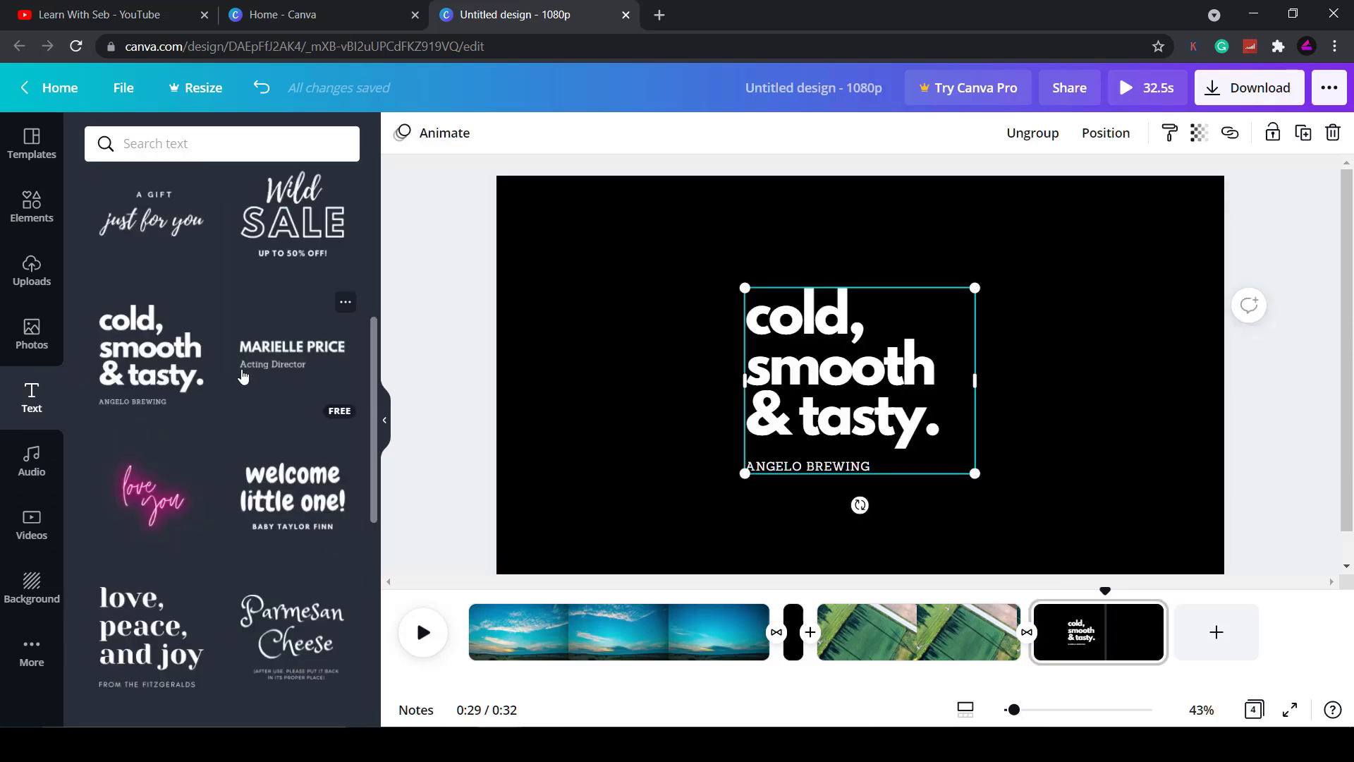
{"action": "double_click", "coordinate": [829, 399]}
{"action": "type", "text": "Learn with Seb"}
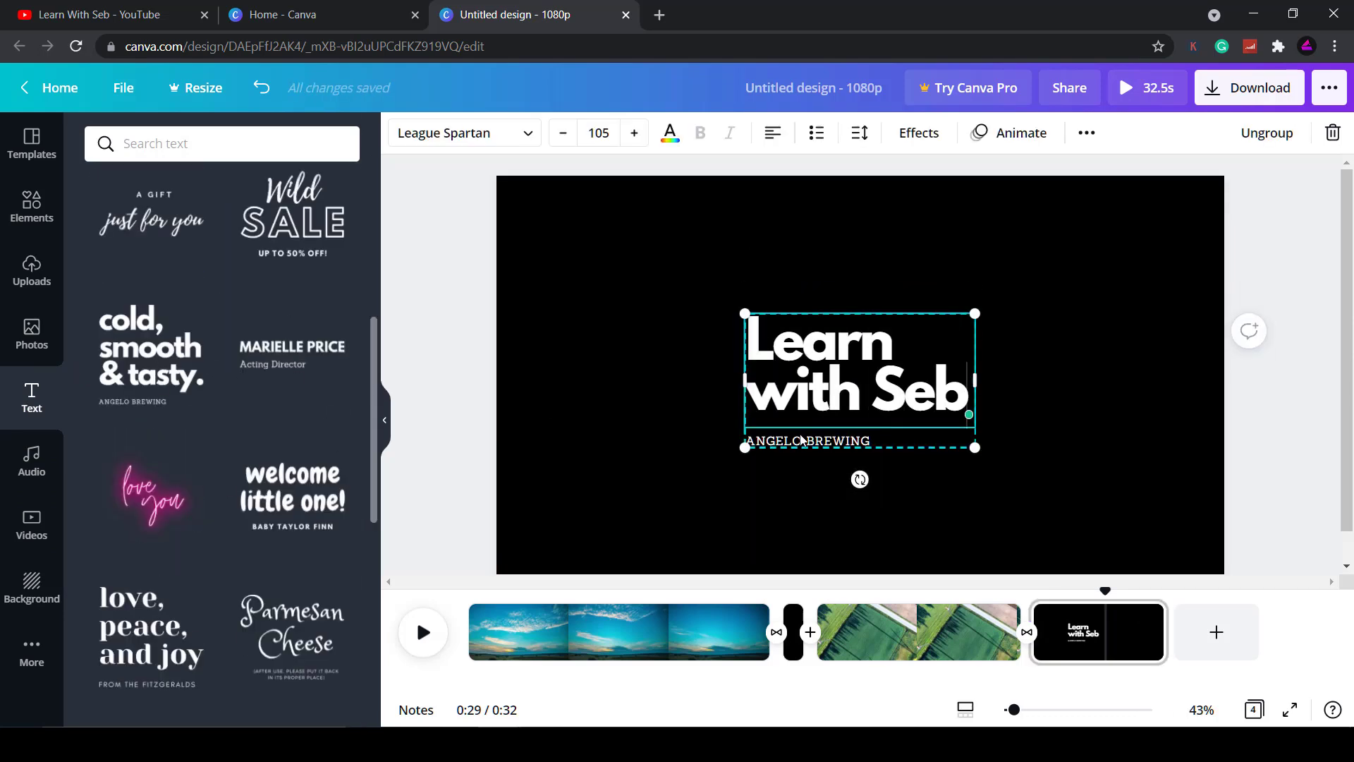
Delete the ANGELO BREWING subtitle and play the video from the field clip
{"action": "left_click", "coordinate": [802, 440]}
{"action": "key", "text": "Delete"}
{"action": "left_click", "coordinate": [1105, 474]}
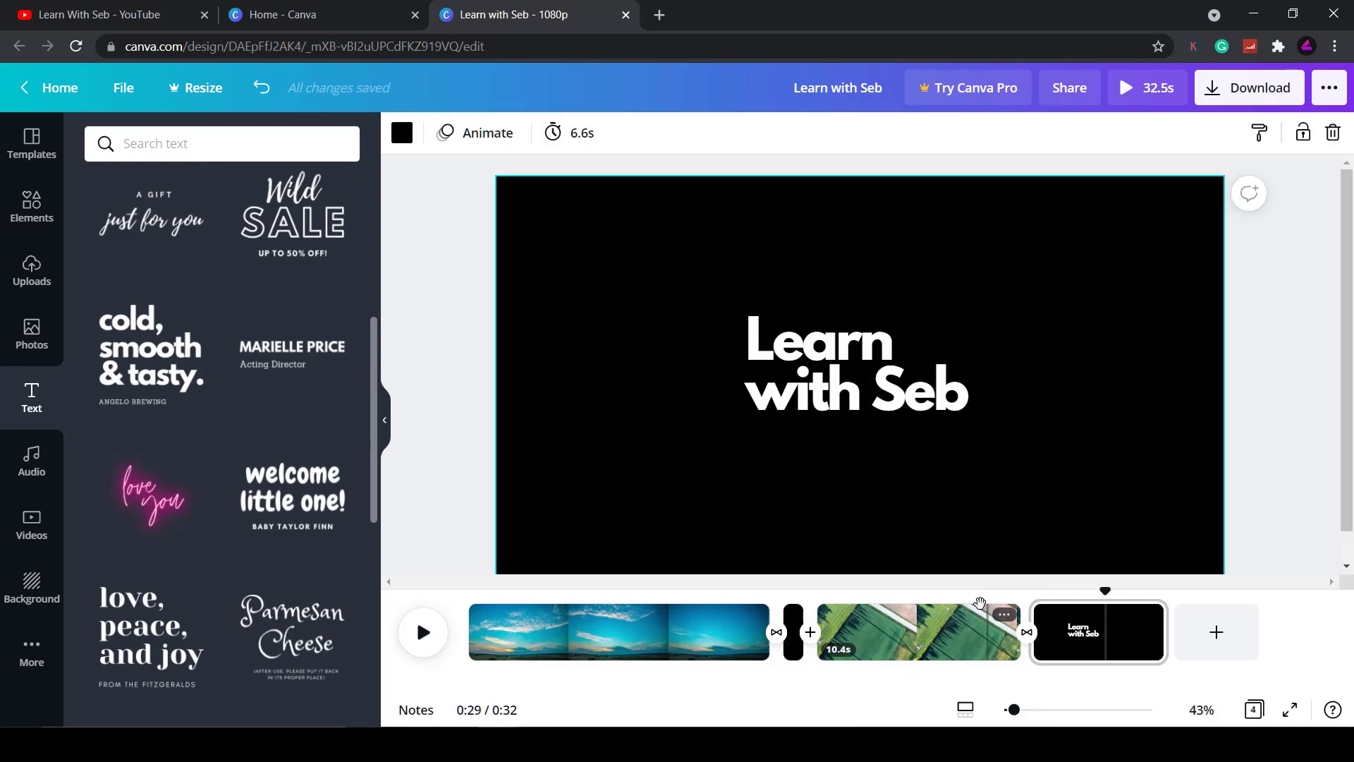
{"action": "left_click", "coordinate": [980, 605]}
{"action": "left_click", "coordinate": [427, 633]}
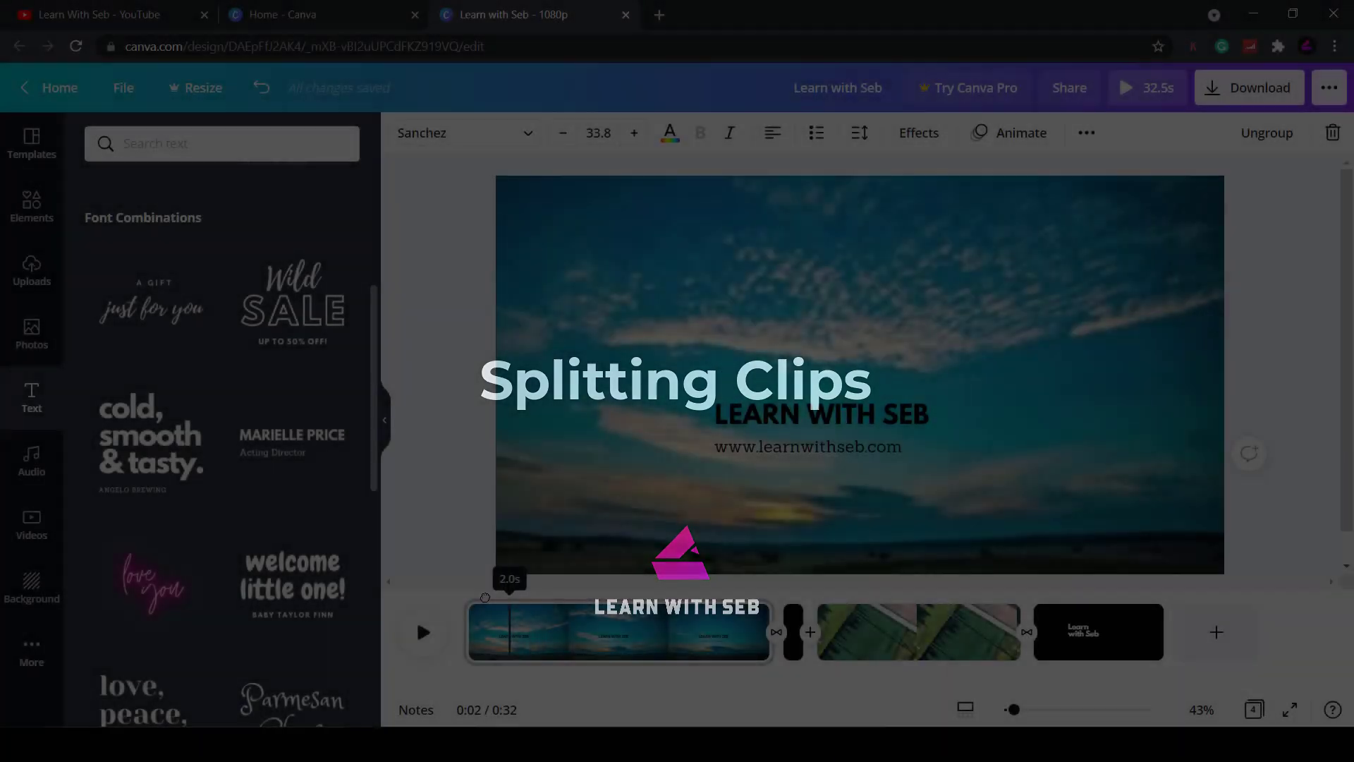
Replay the opening sky clip, then open the context menu of the first page
{"action": "left_click", "coordinate": [523, 635]}
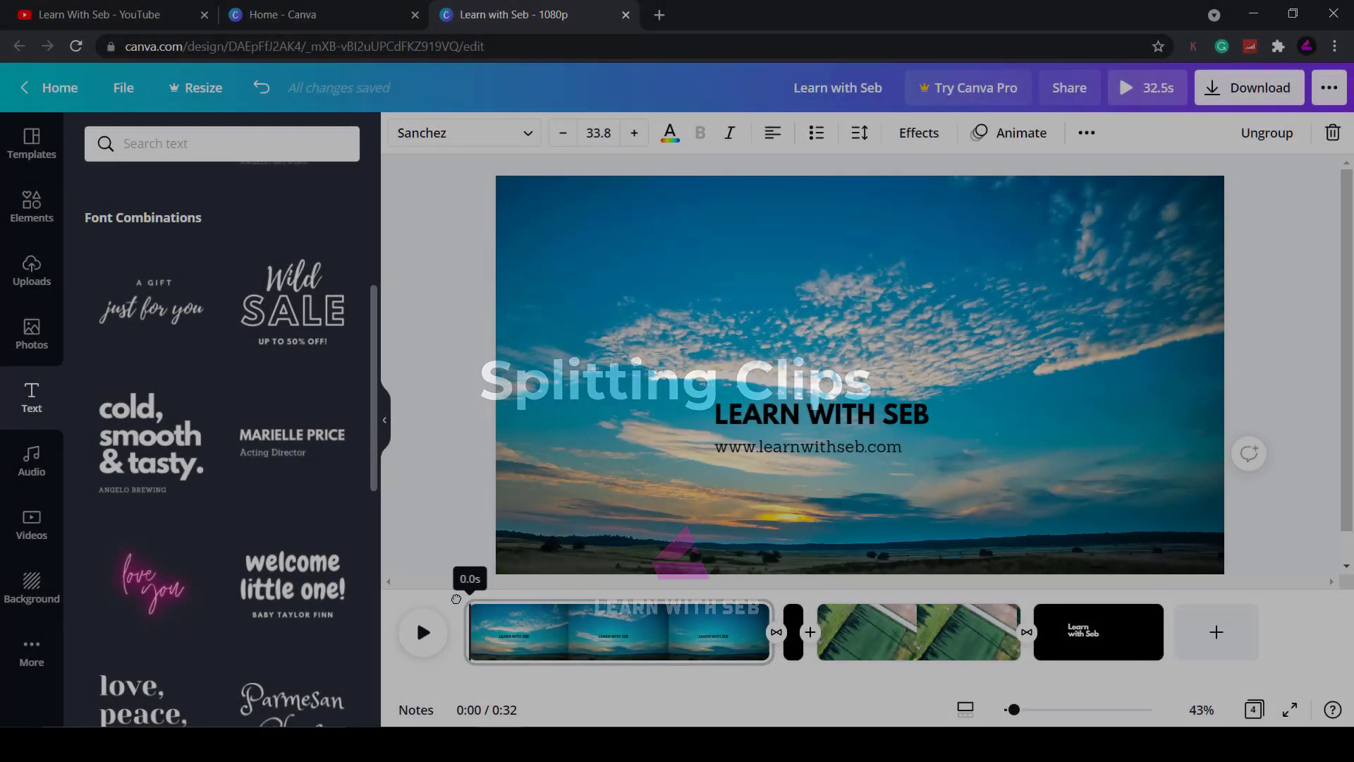
{"action": "left_click", "coordinate": [423, 632]}
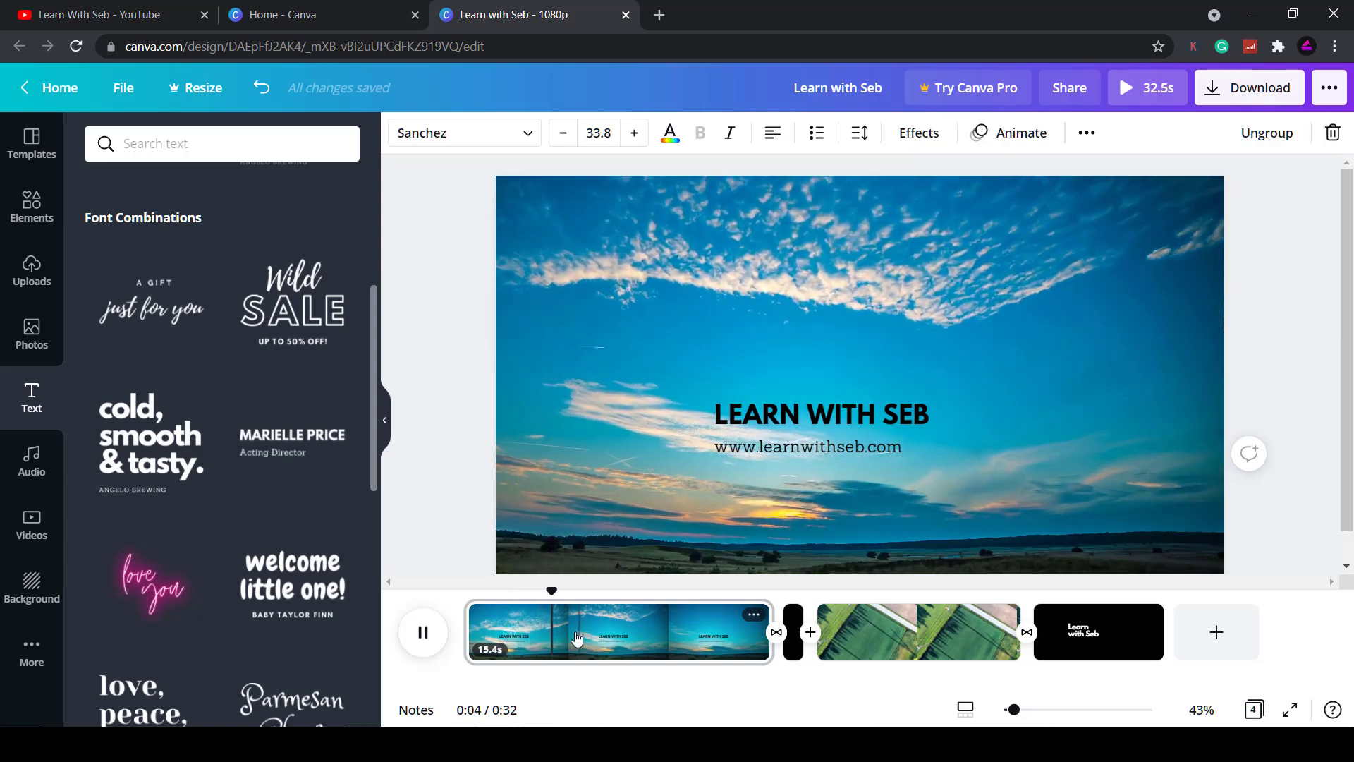
{"action": "left_click", "coordinate": [425, 633]}
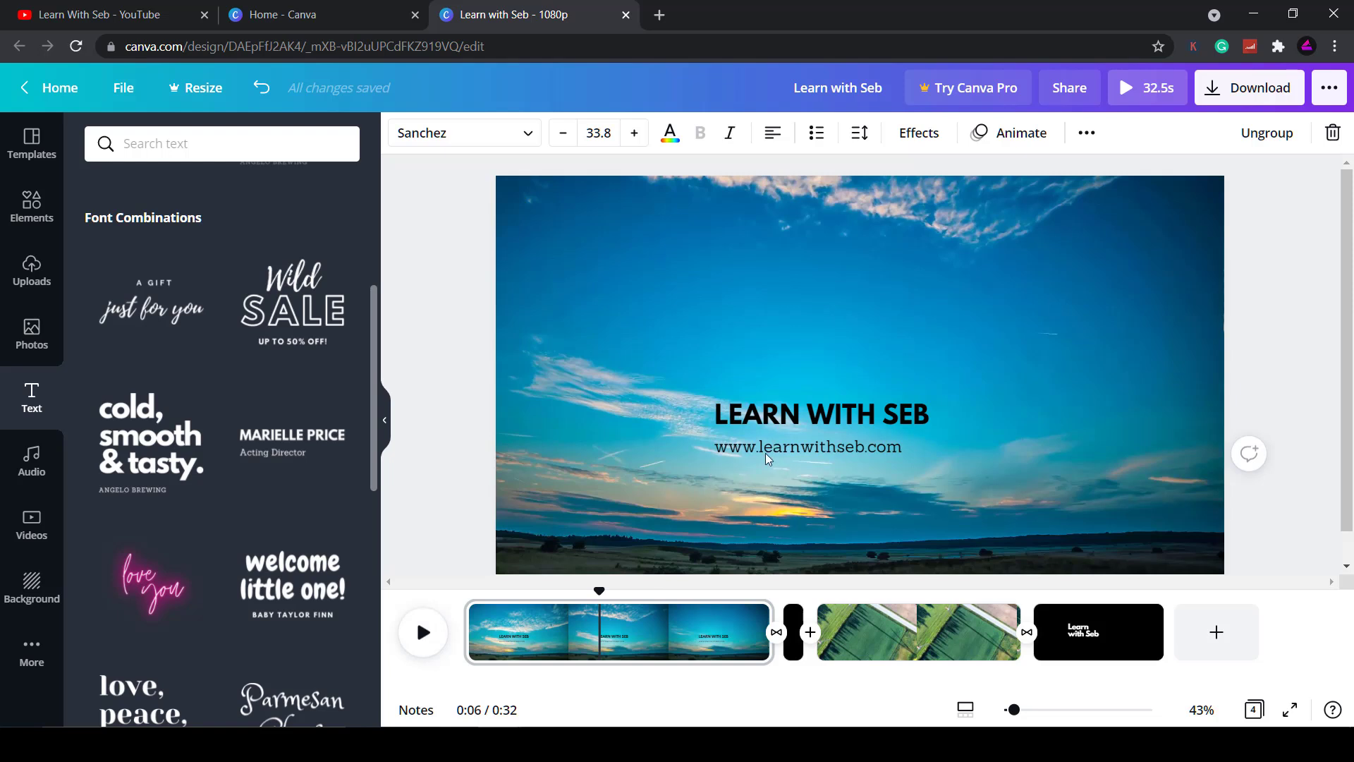
{"action": "right_click", "coordinate": [566, 632]}
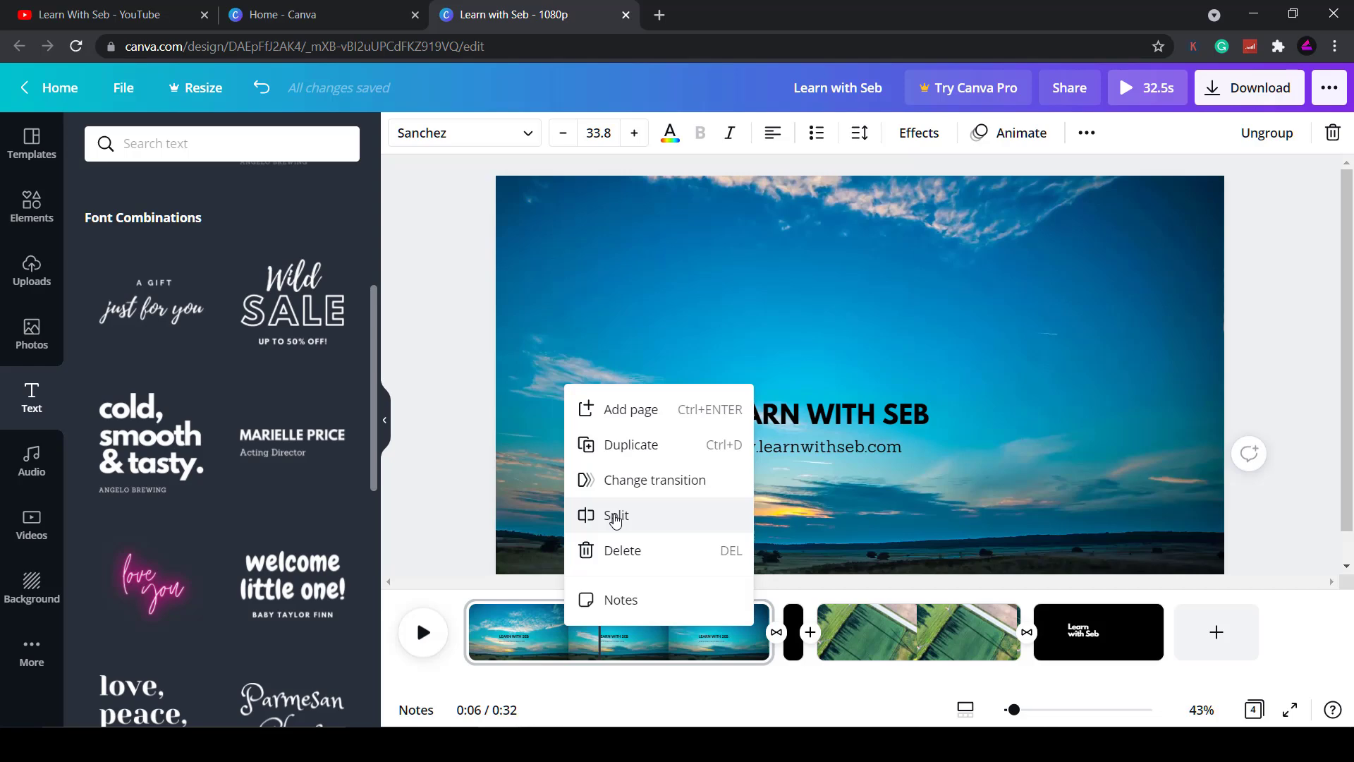
Split the first sky page in two and delete the title from the new first page
{"action": "left_click", "coordinate": [616, 516]}
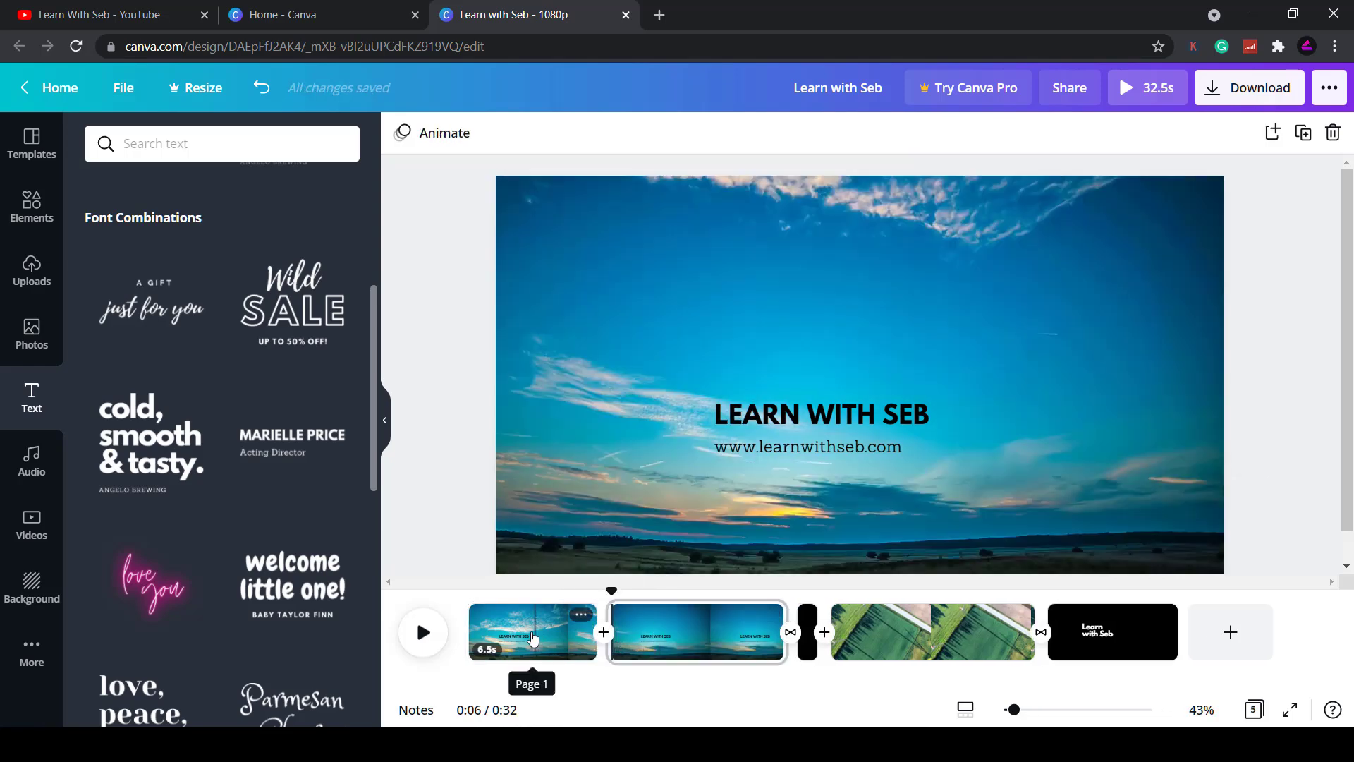
{"action": "left_click", "coordinate": [532, 639]}
{"action": "left_click", "coordinate": [775, 439]}
{"action": "key", "text": "Delete"}
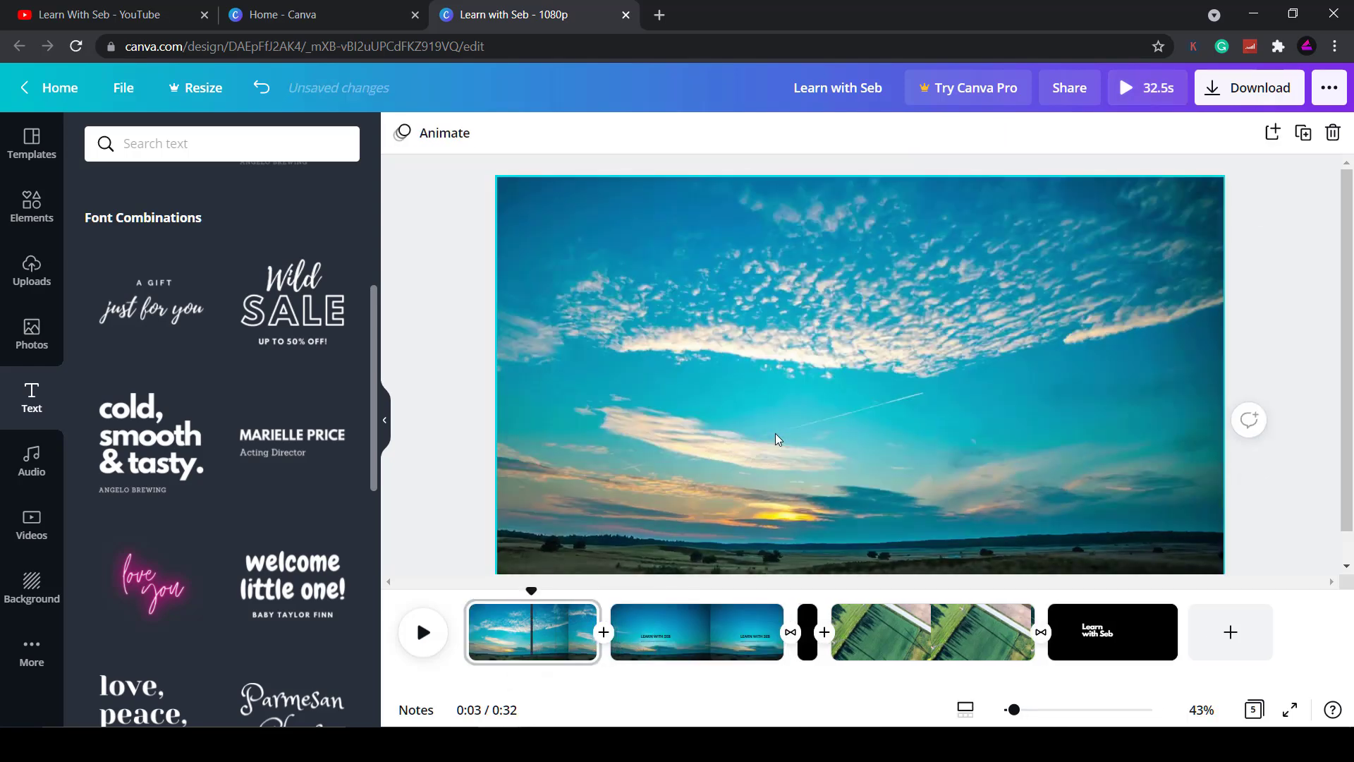
Split the second page and retitle the third page 'LIKE AND SUBSCRIBE', then replay from the start
{"action": "left_click", "coordinate": [438, 638]}
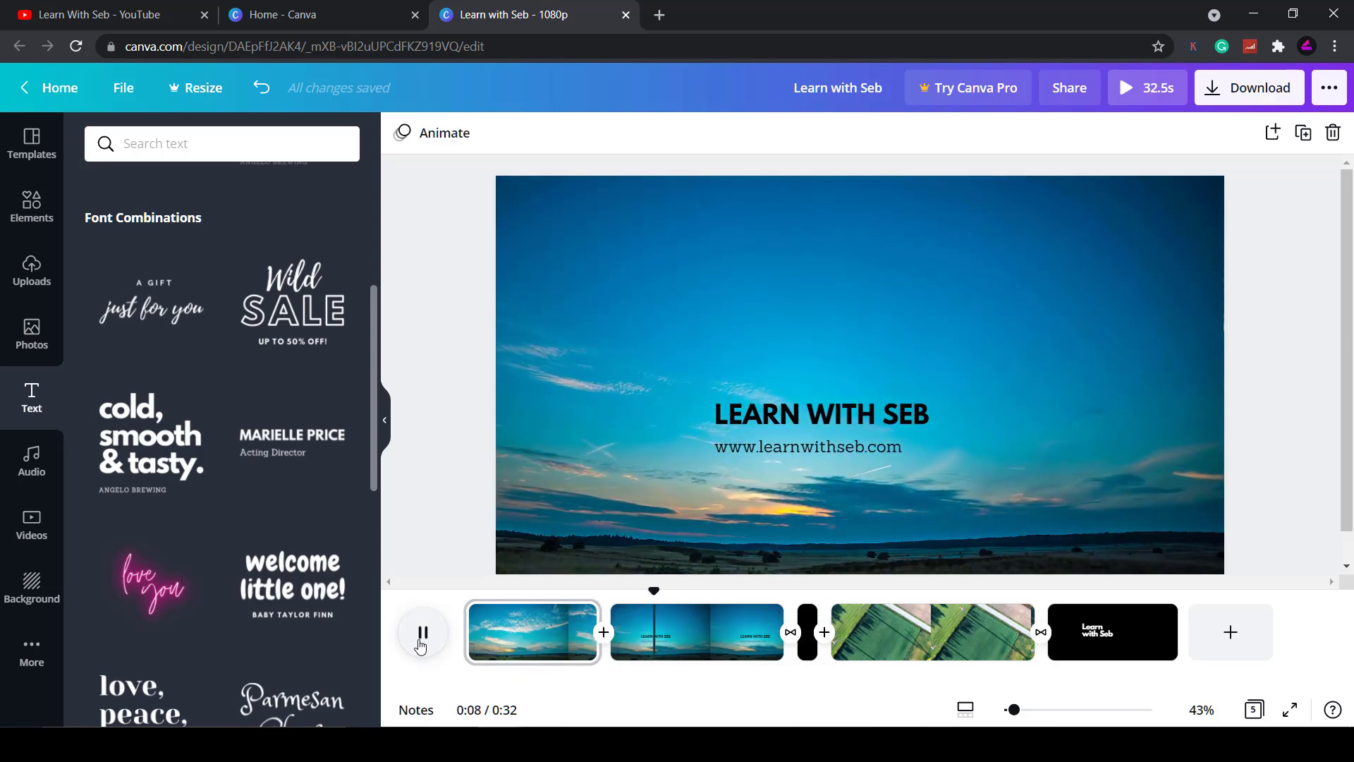
{"action": "key", "text": "space"}
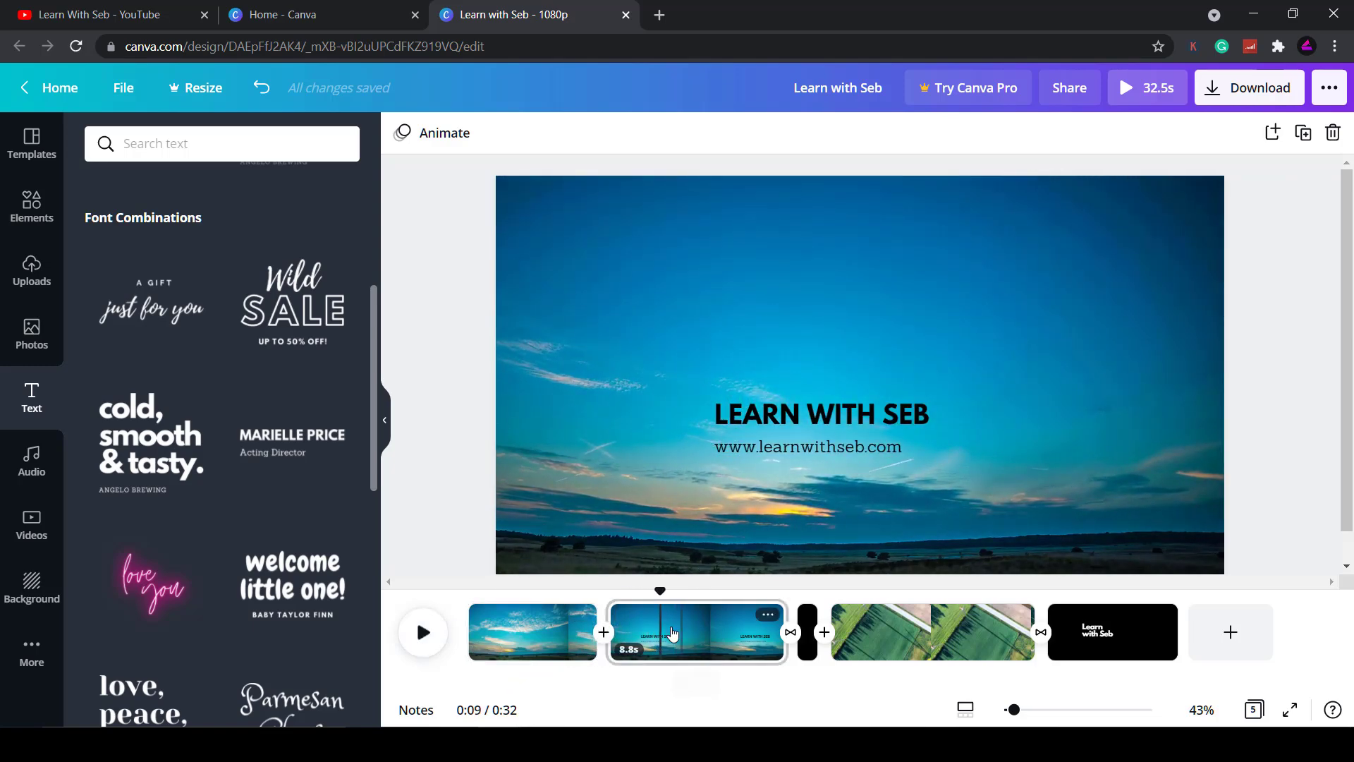
{"action": "right_click", "coordinate": [660, 628]}
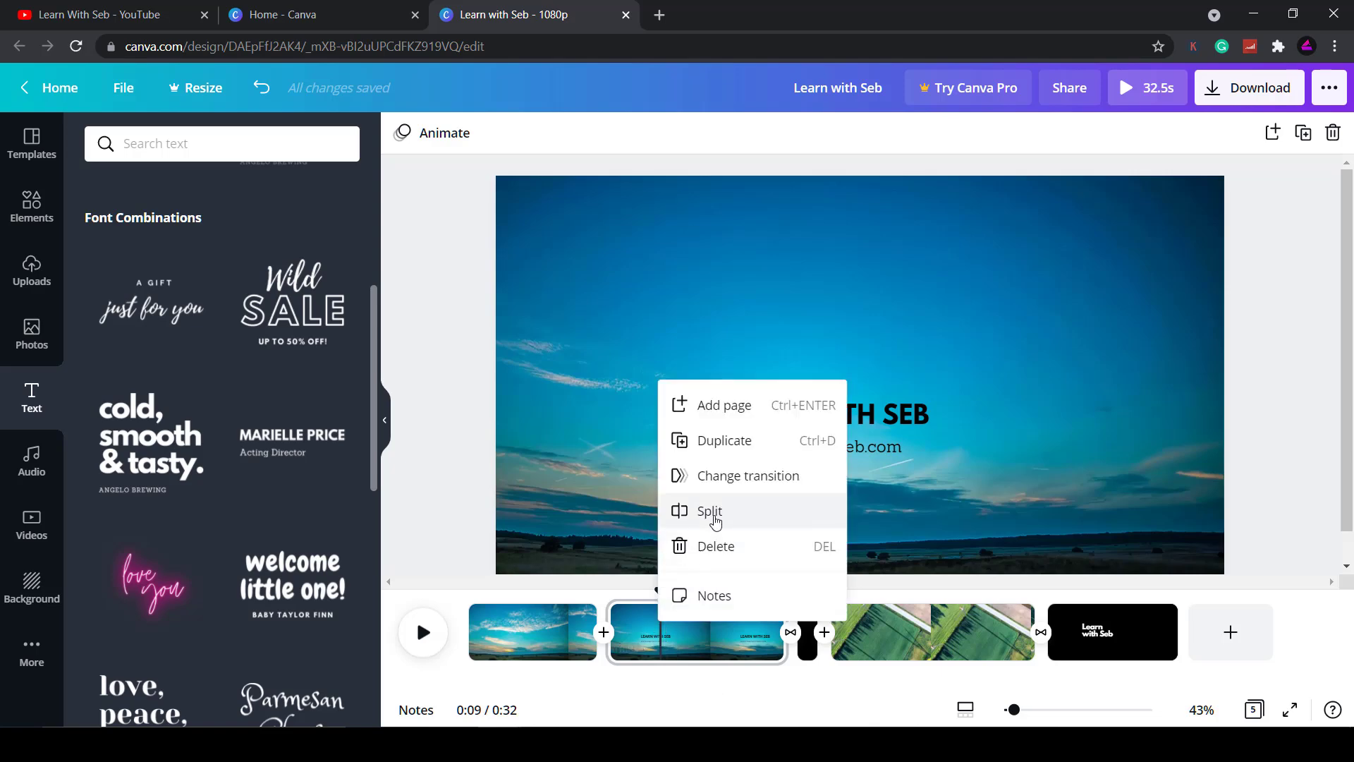
{"action": "left_click", "coordinate": [712, 514]}
{"action": "left_click", "coordinate": [701, 641]}
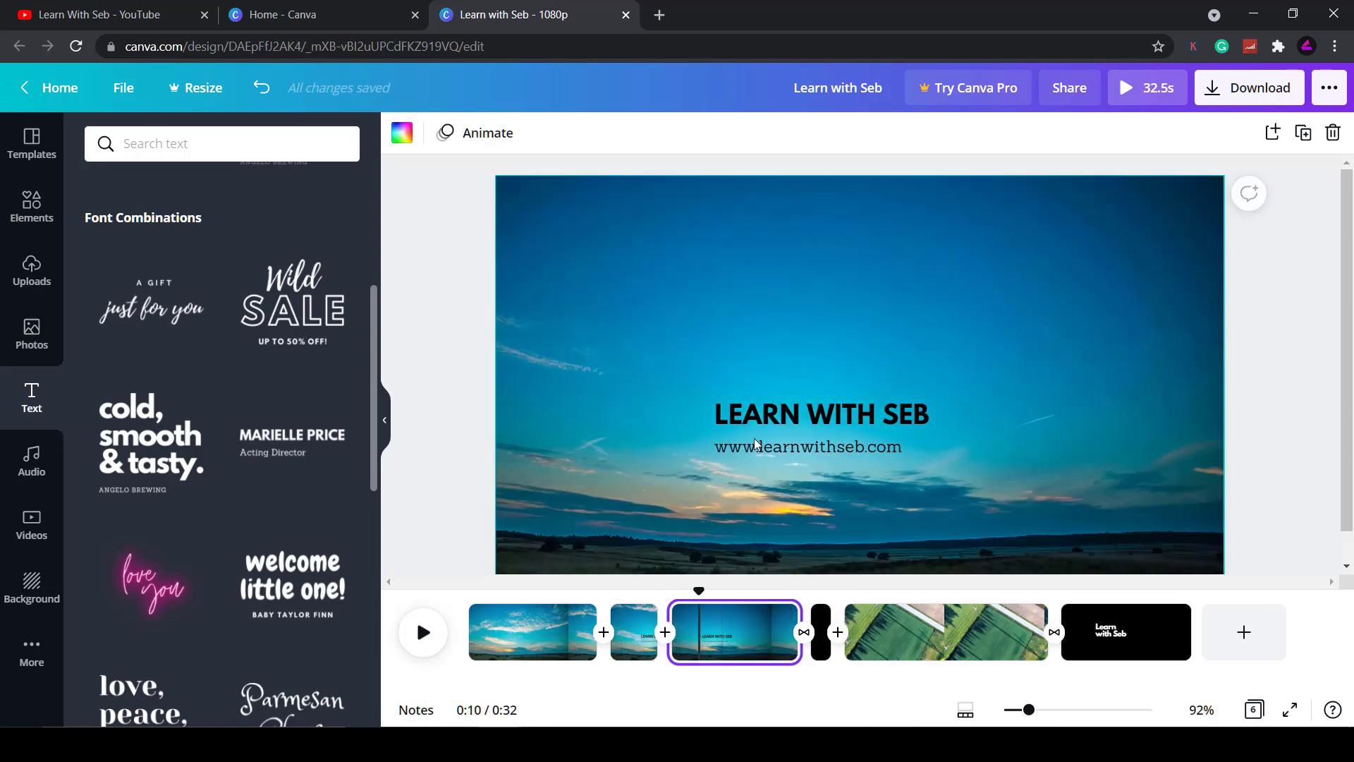
{"action": "double_click", "coordinate": [769, 422]}
{"action": "type", "text": "LIKE AND SUBSCRIBE"}
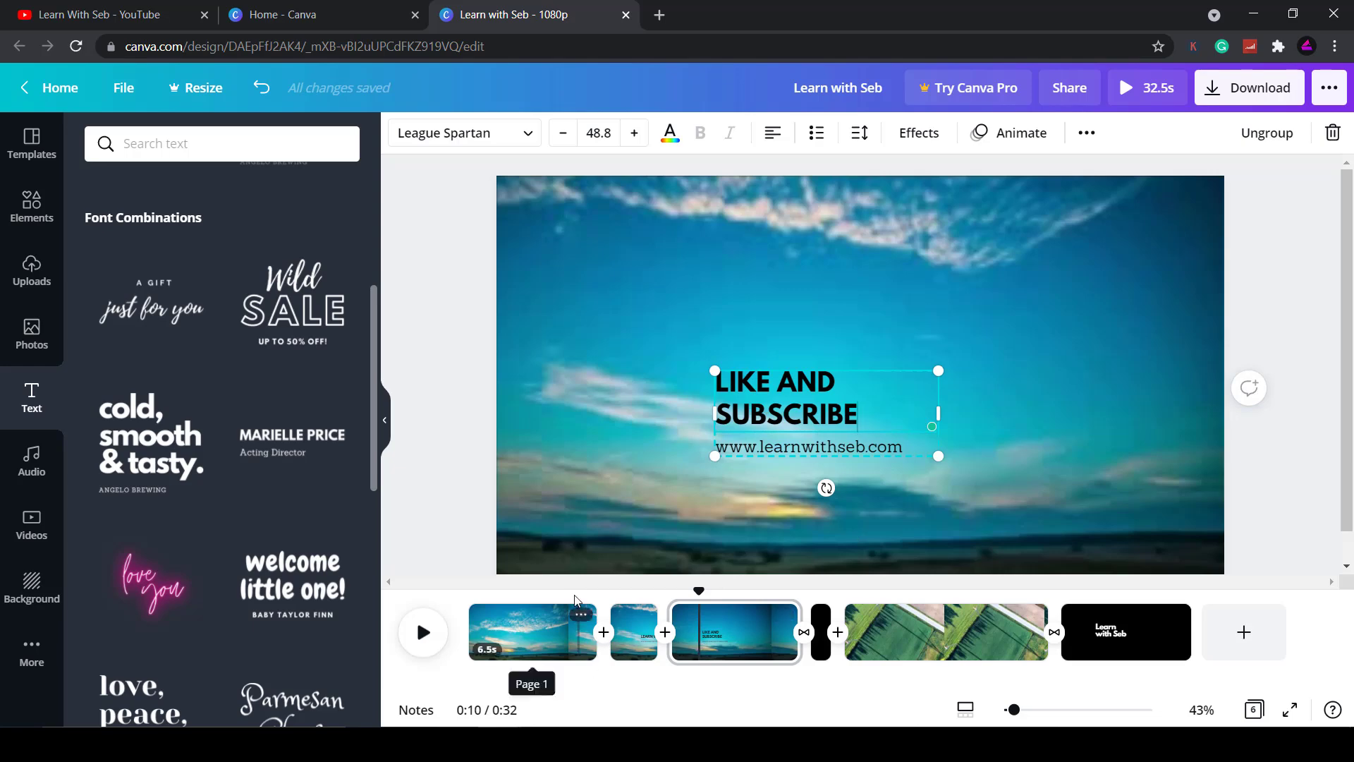
{"action": "left_click", "coordinate": [572, 621]}
{"action": "left_click", "coordinate": [427, 634]}
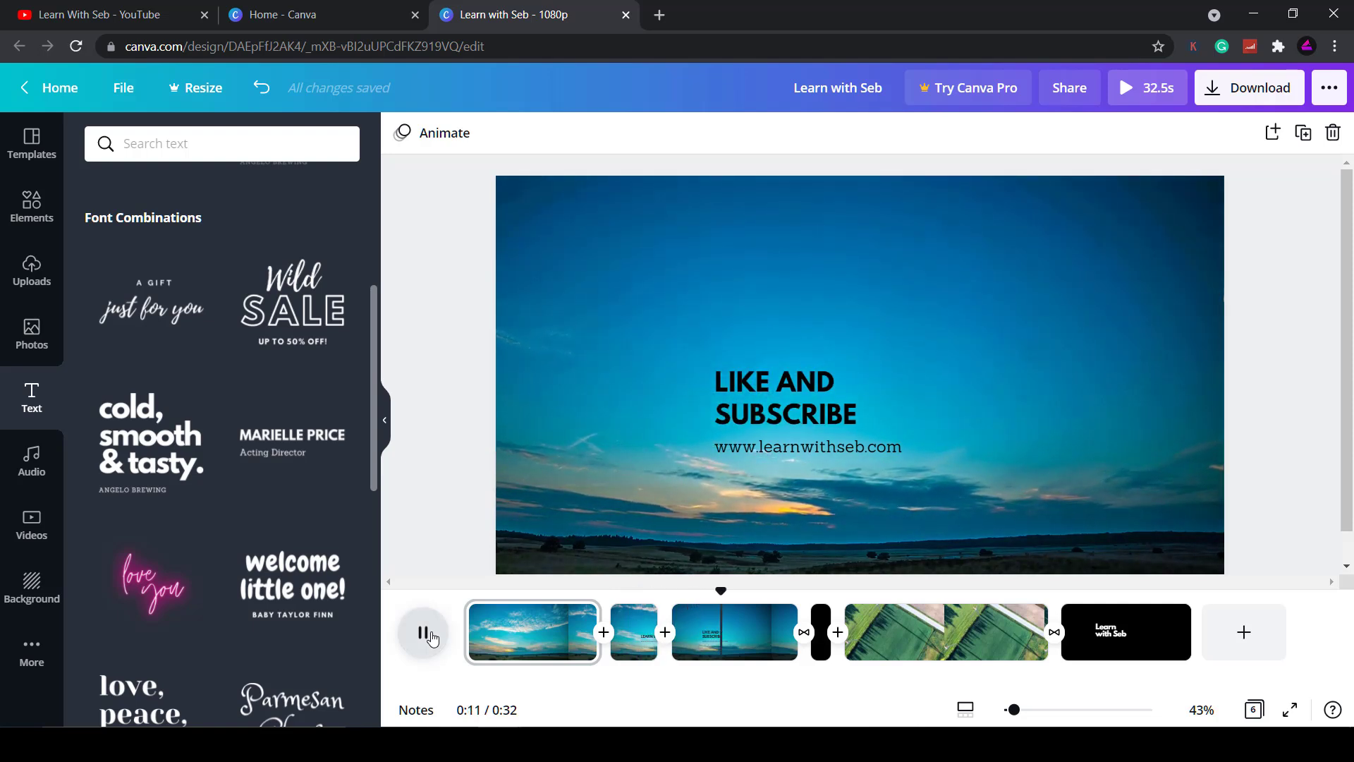
Pause the preview and bring up the add-transition control between pages 1 and 2
{"action": "left_click", "coordinate": [431, 637]}
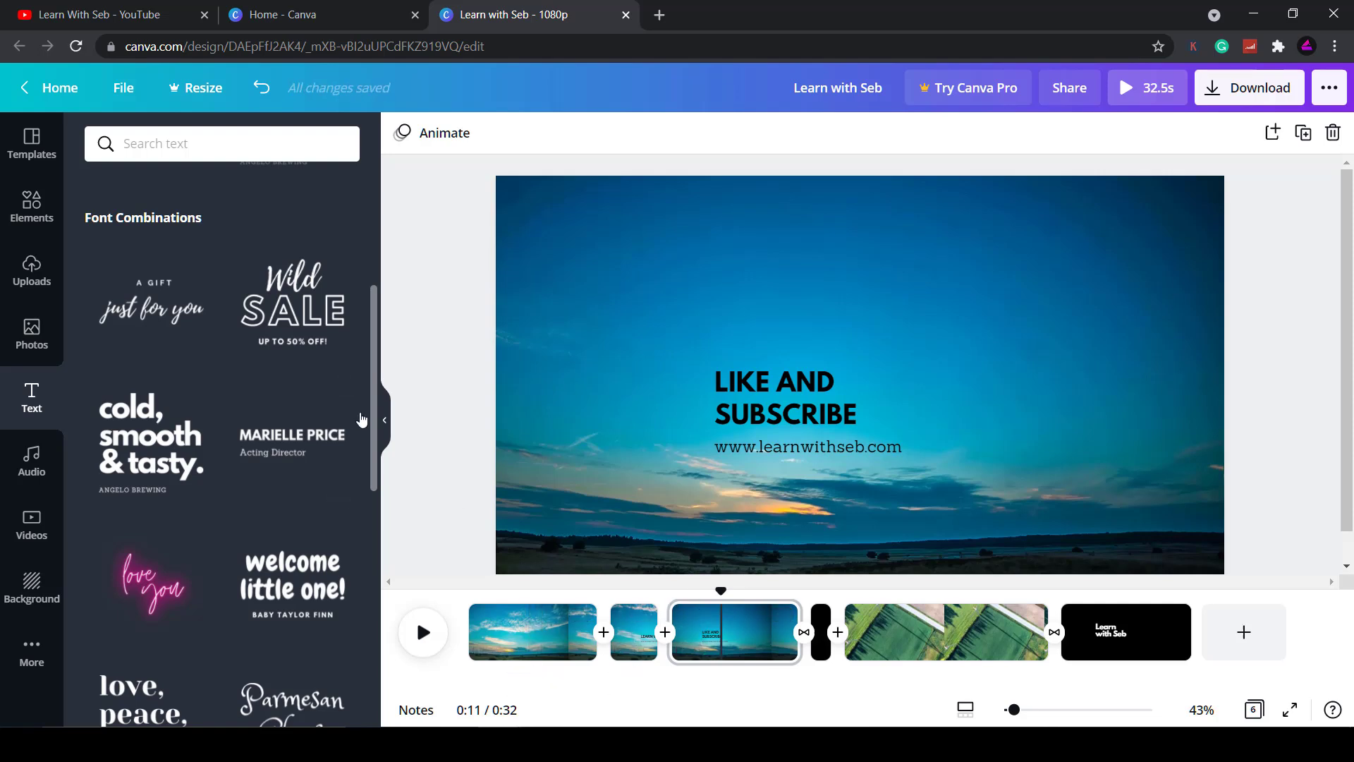
{"action": "mouse_move", "coordinate": [605, 633]}
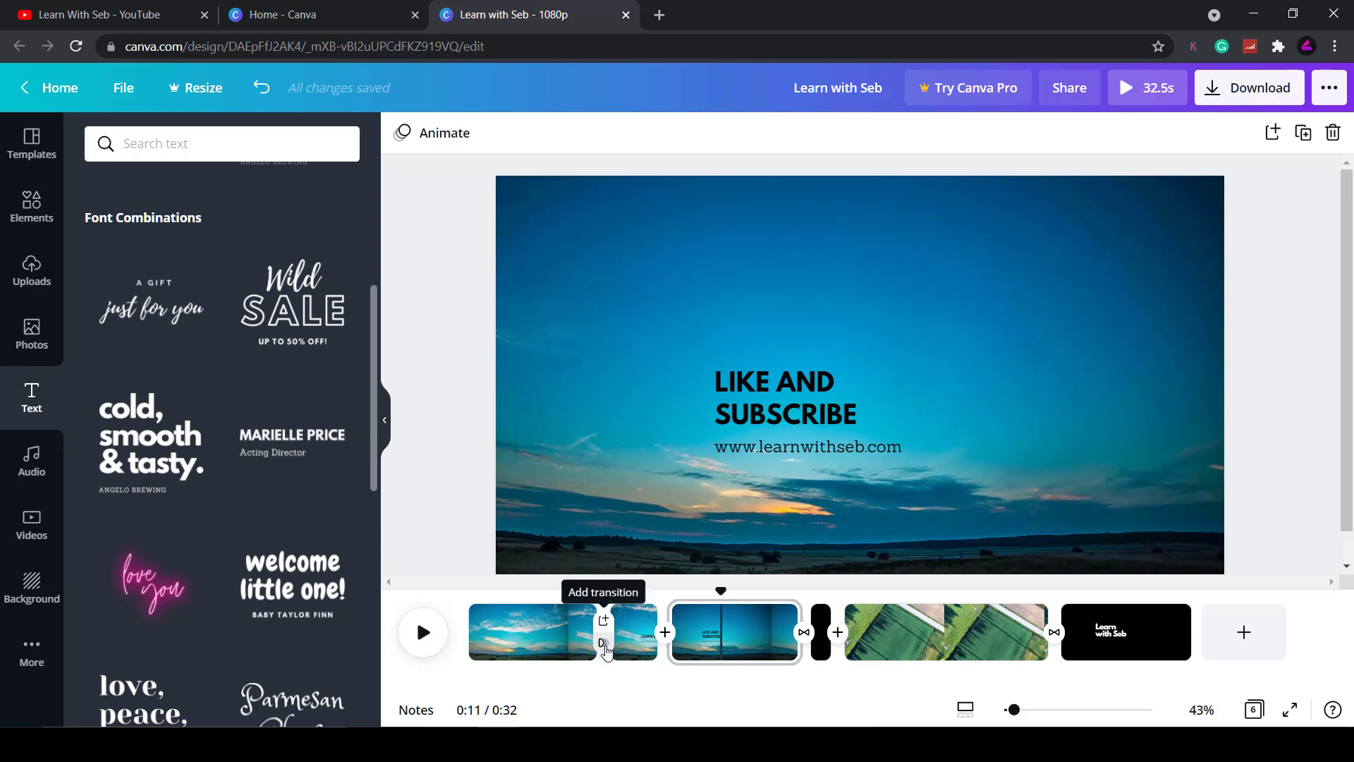
Add Dissolve transitions between pages 1–2 and pages 2–3
{"action": "left_click", "coordinate": [603, 643]}
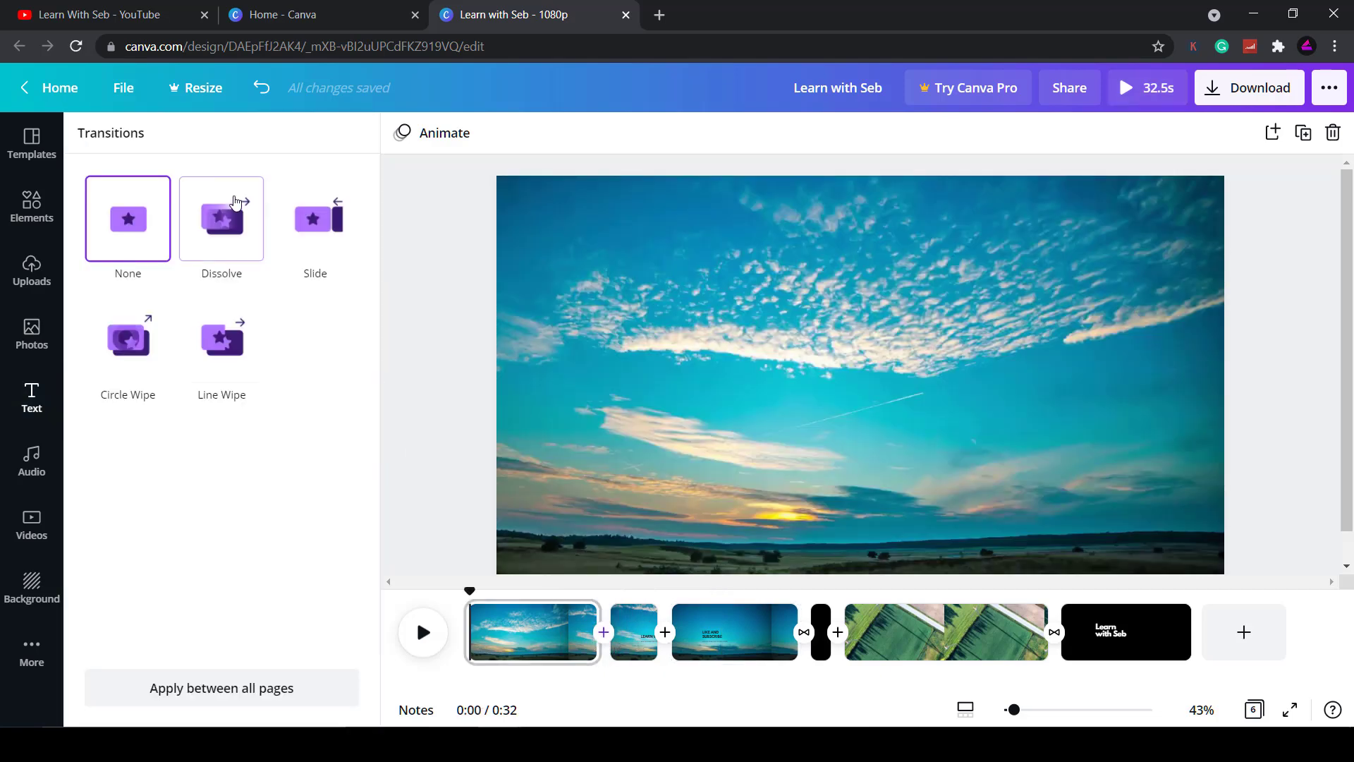
{"action": "left_click", "coordinate": [235, 202]}
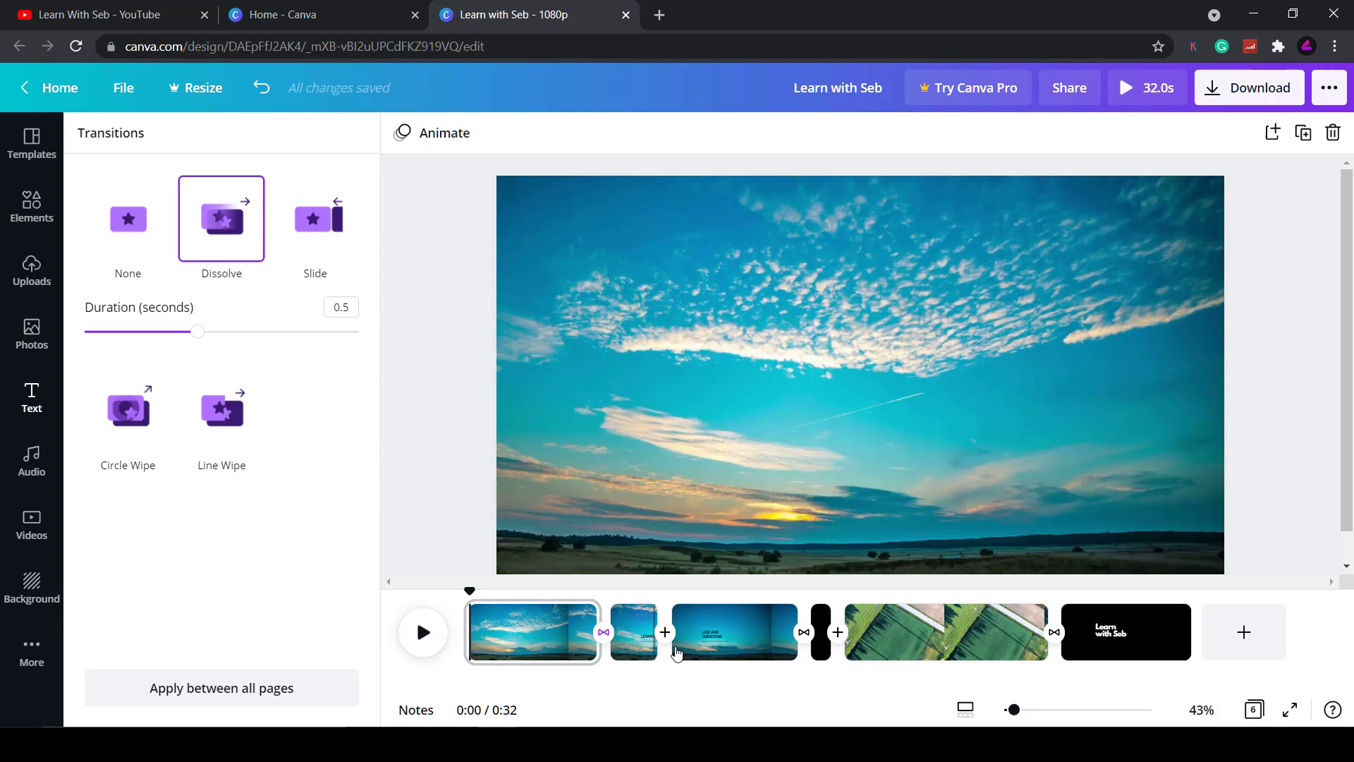
{"action": "left_click", "coordinate": [667, 643]}
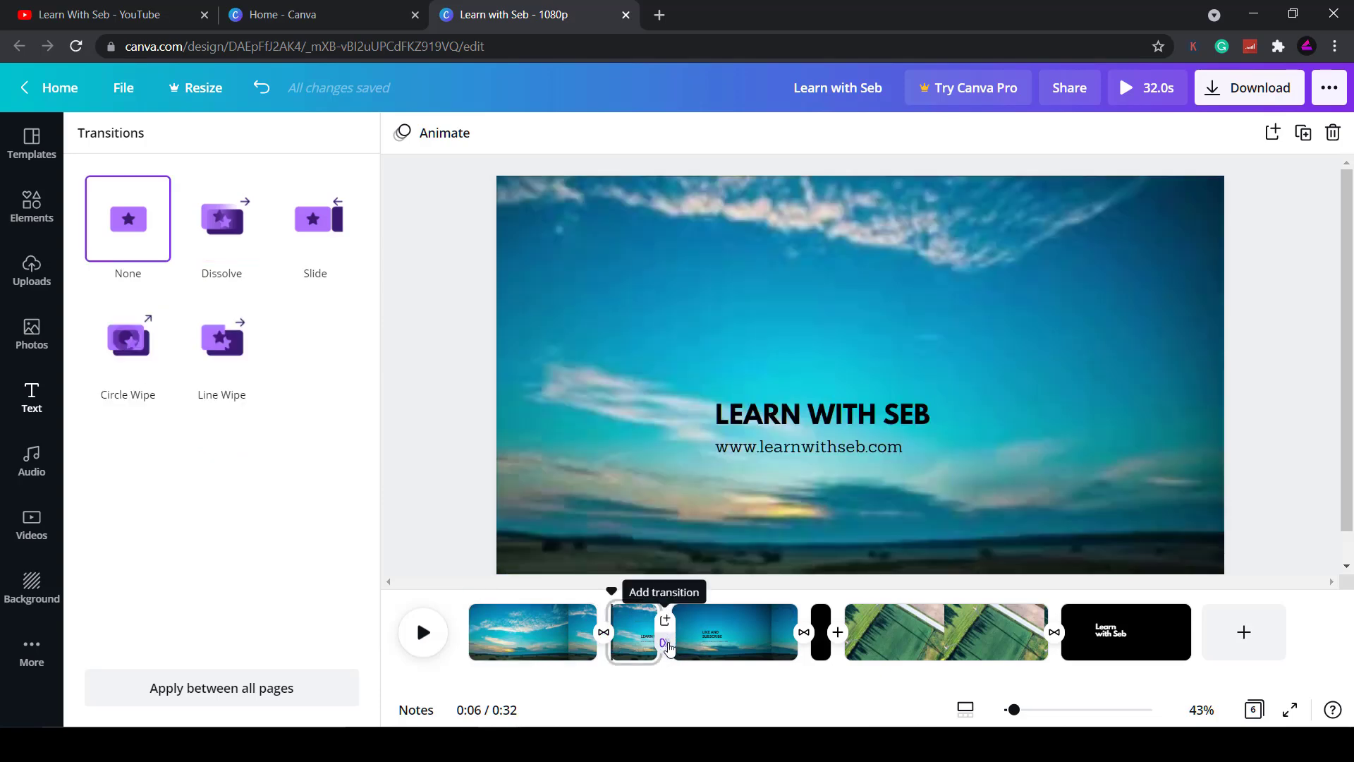
{"action": "left_click", "coordinate": [198, 229]}
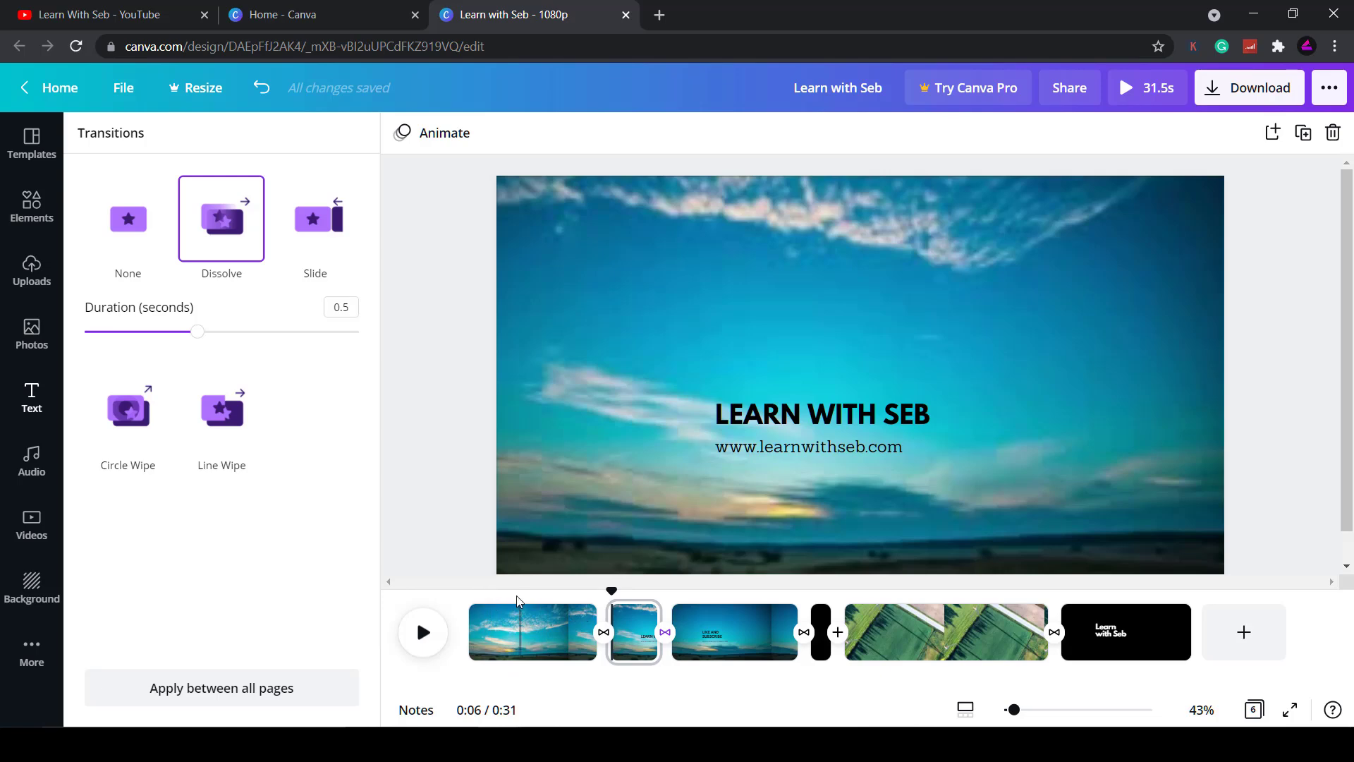
Preview the dissolves from the start, then open page animations for the second page
{"action": "left_click", "coordinate": [517, 601]}
{"action": "left_click", "coordinate": [423, 632]}
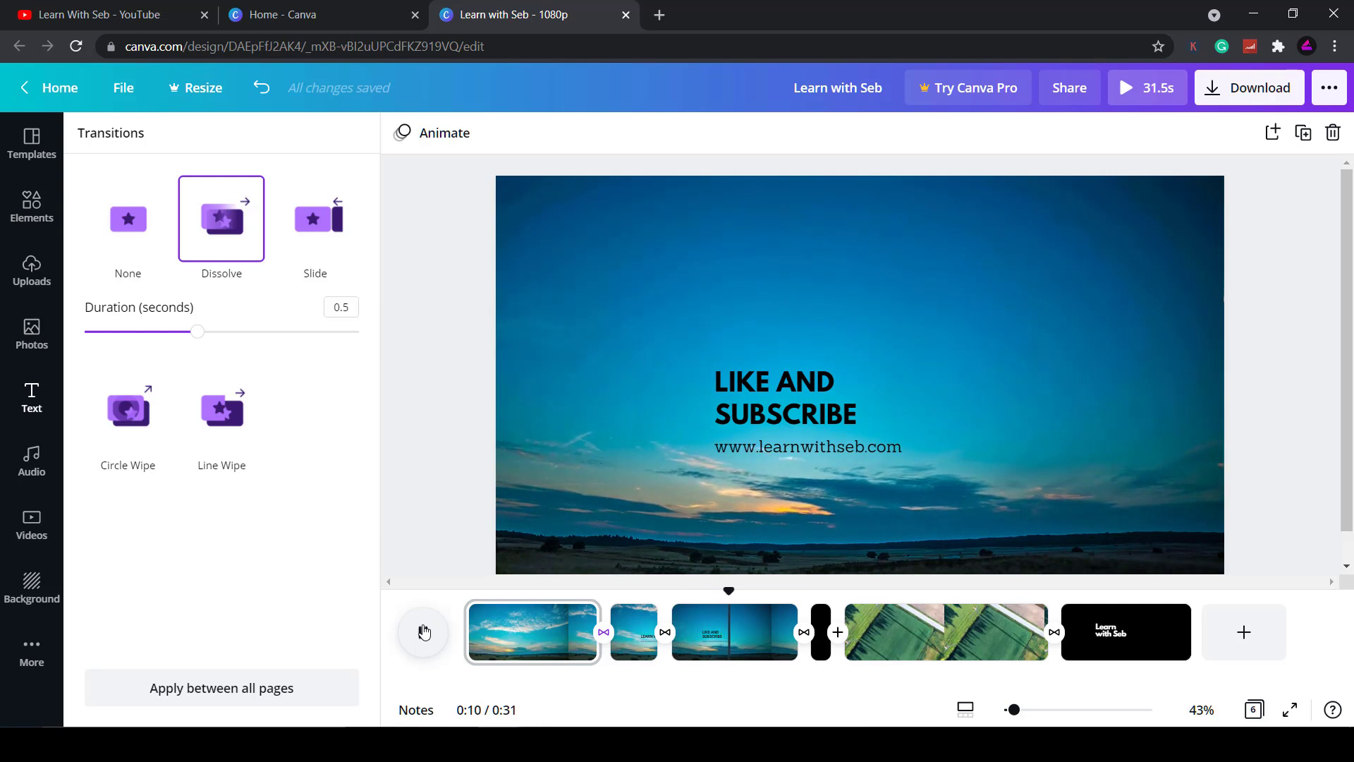
{"action": "left_click", "coordinate": [424, 631]}
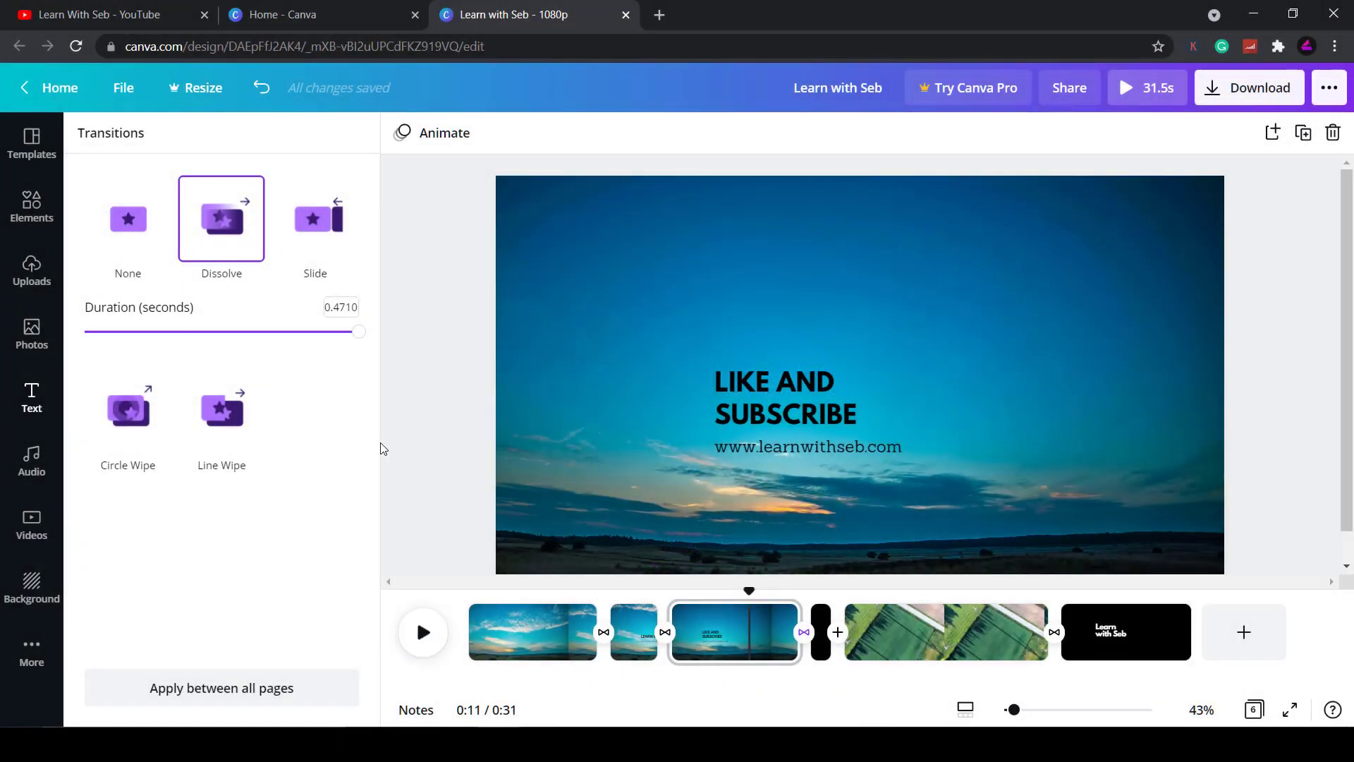
{"action": "left_click", "coordinate": [633, 630]}
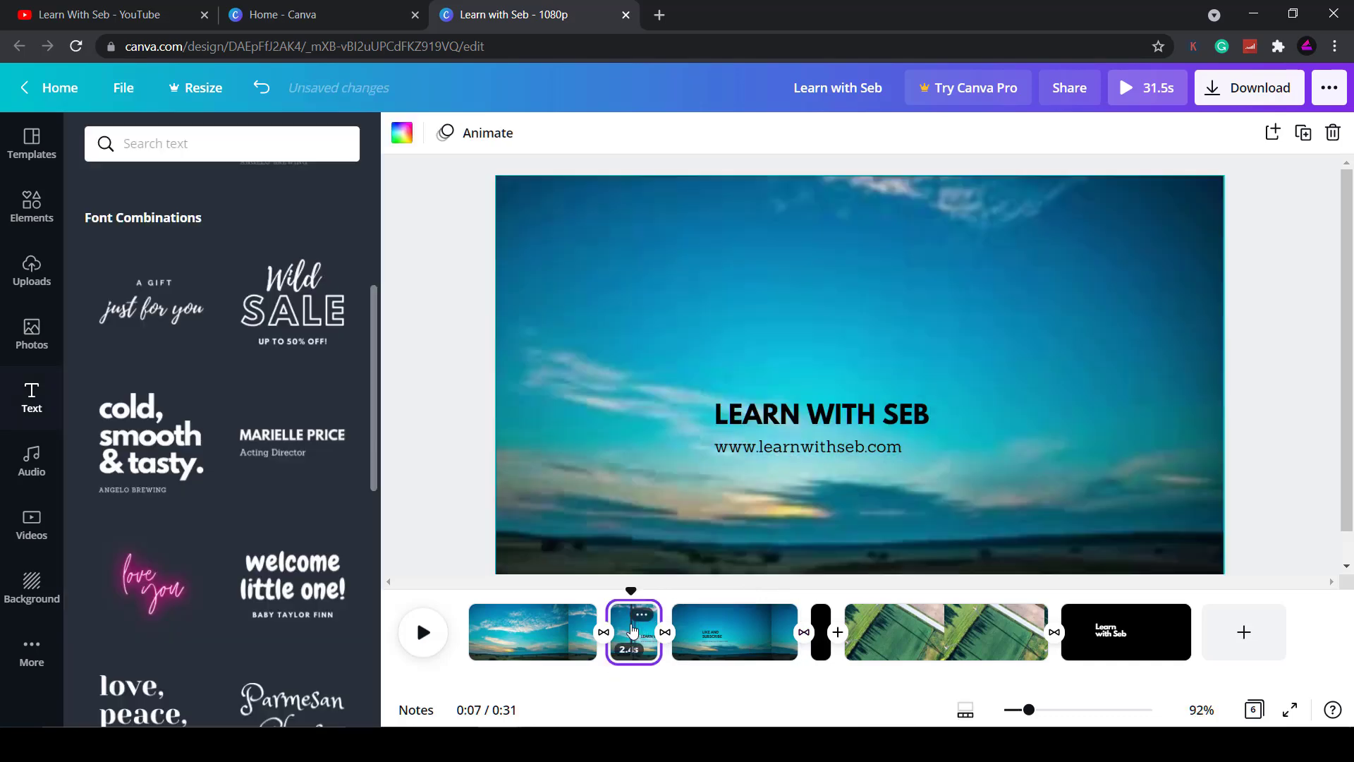
{"action": "left_click", "coordinate": [488, 136]}
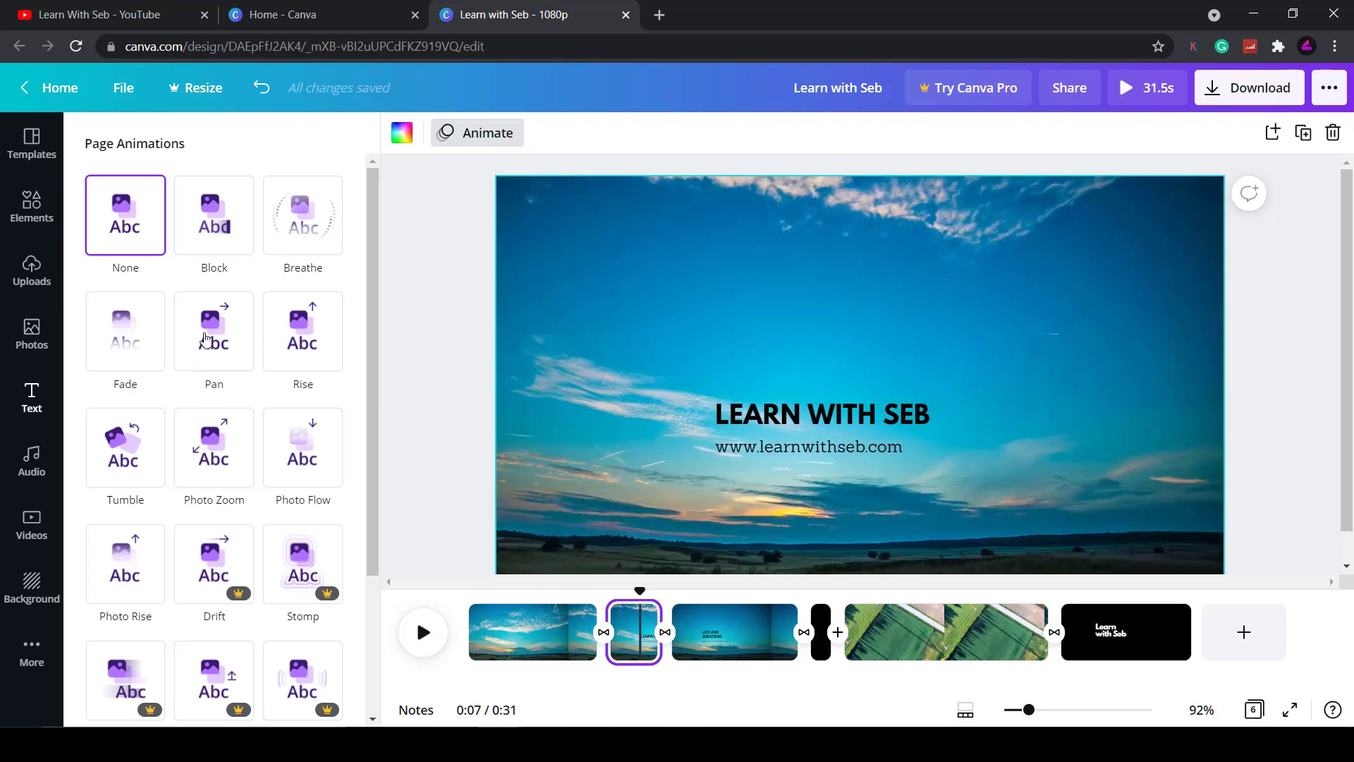
Apply the Block page animation to page 2 and a Fade animation to its 'LEARN WITH SEB' title
{"action": "left_click", "coordinate": [215, 231]}
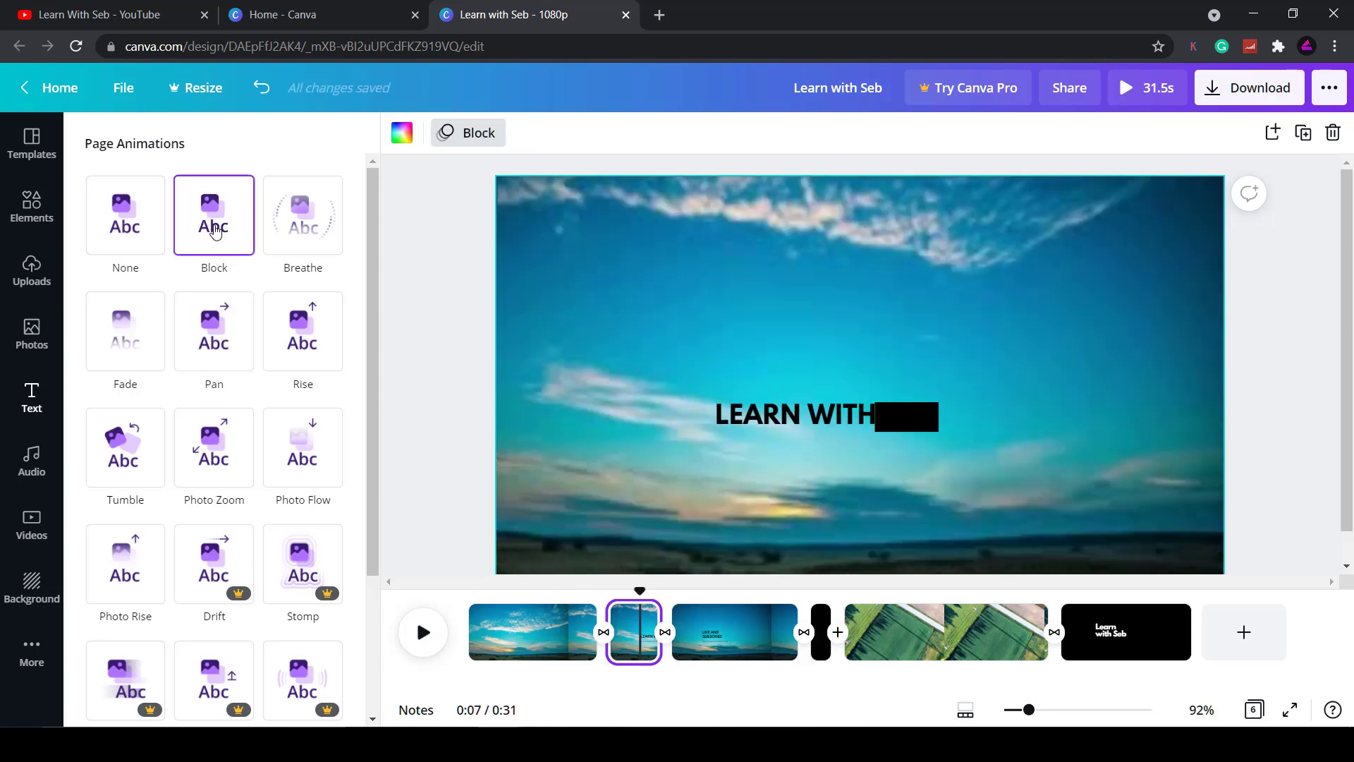
{"action": "left_click", "coordinate": [816, 437]}
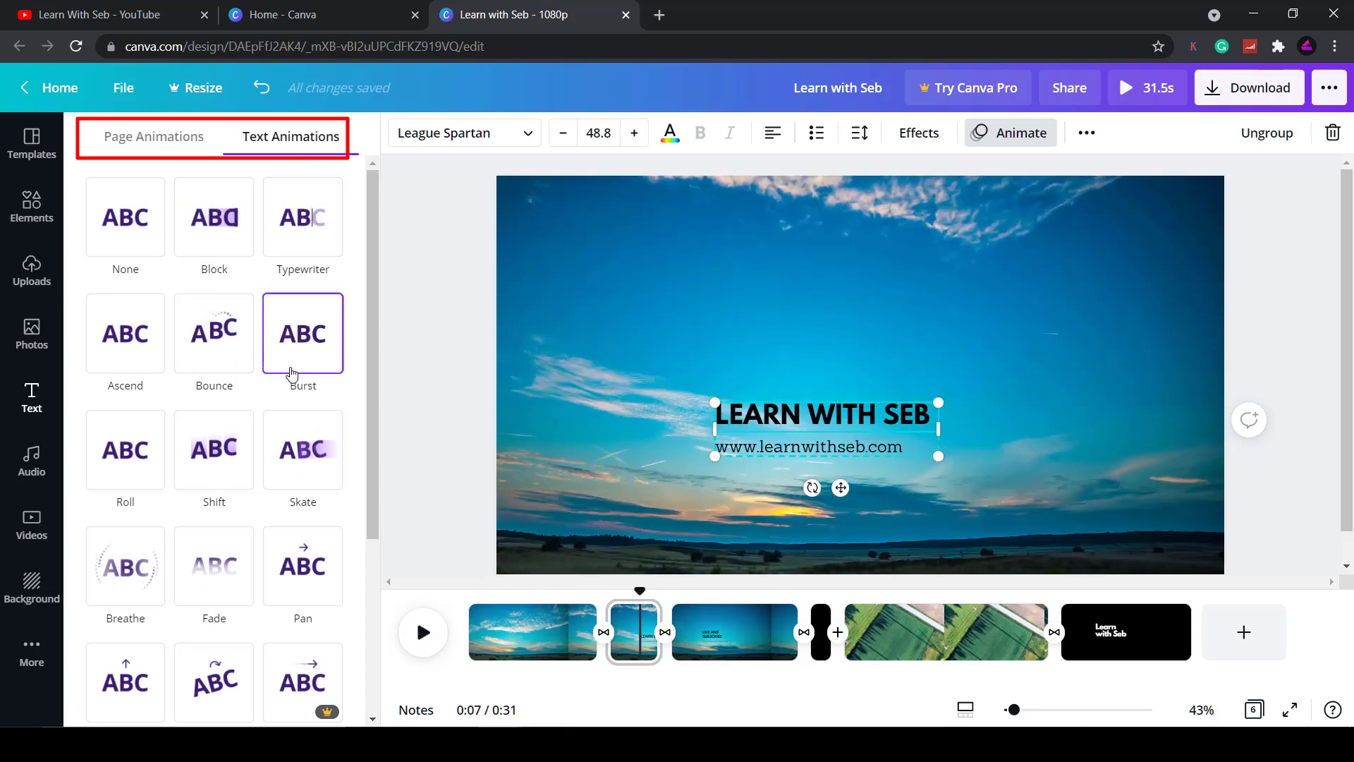
{"action": "left_click", "coordinate": [227, 575]}
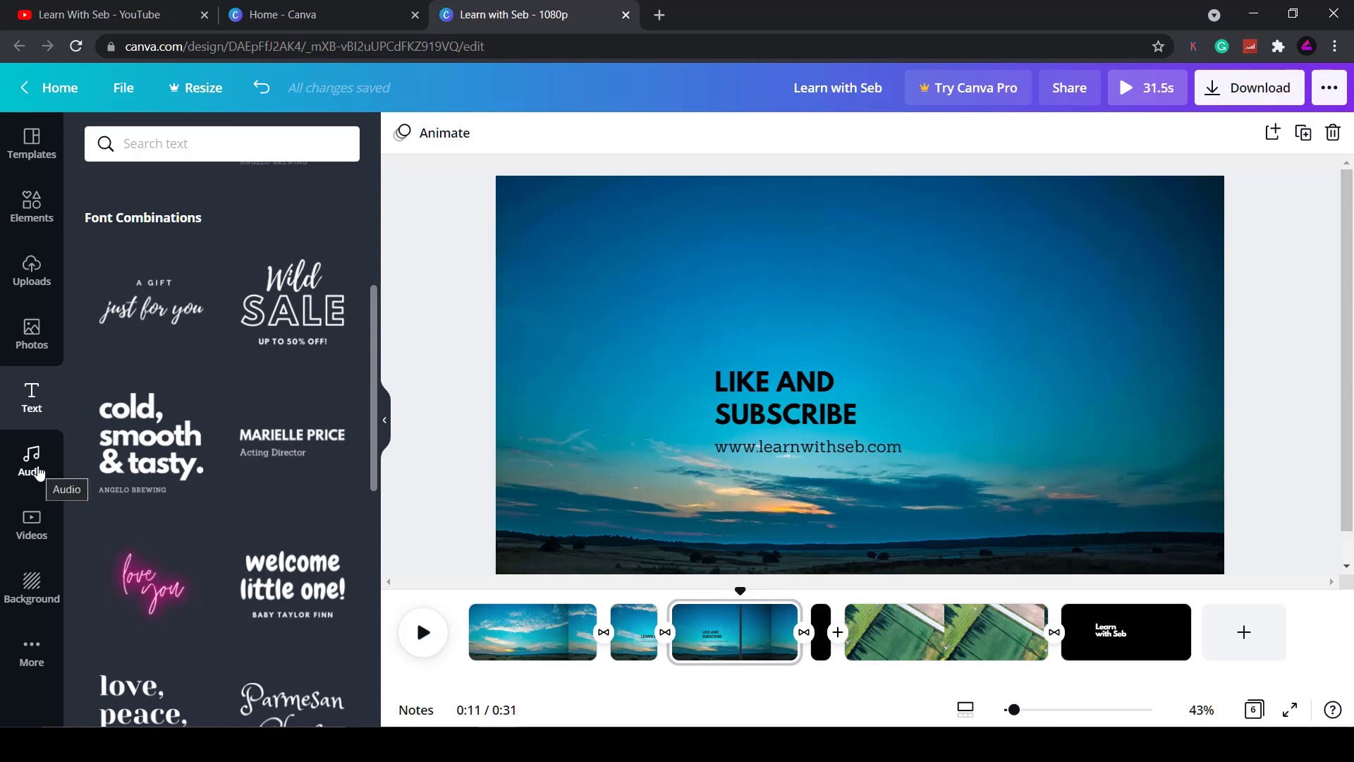
Add the Video Game Blockbuster track from the music library and preview it
{"action": "left_click", "coordinate": [31, 462]}
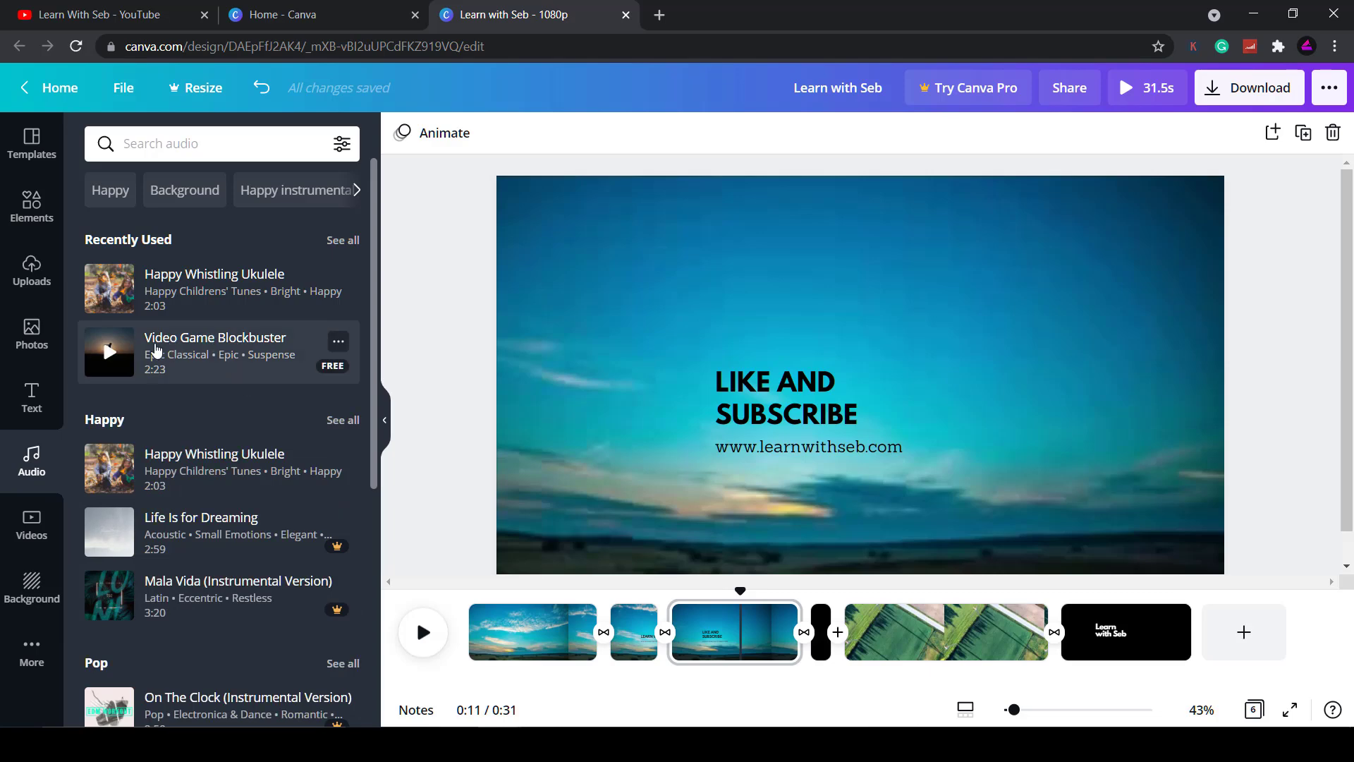
{"action": "left_click_drag", "start_coordinate": [156, 349], "coordinate": [544, 691]}
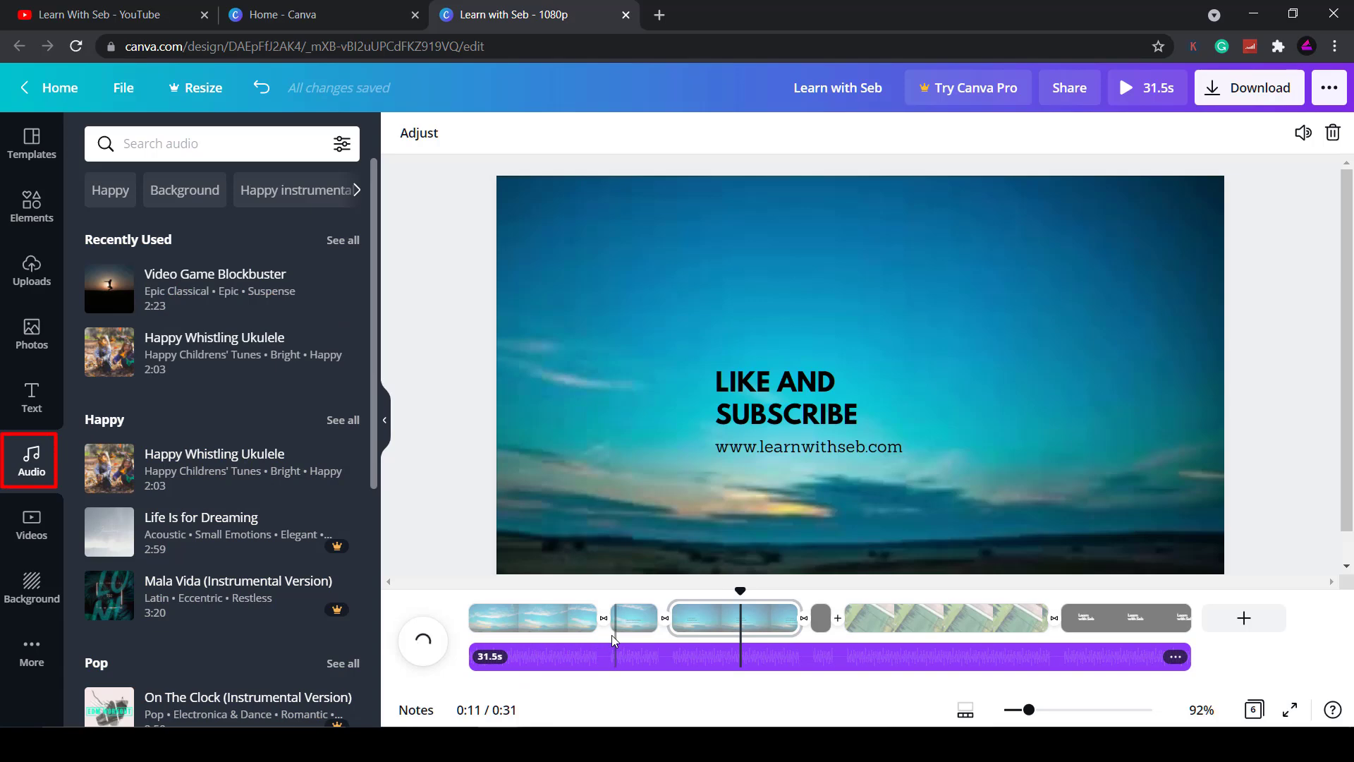
{"action": "left_click", "coordinate": [491, 600]}
{"action": "left_click", "coordinate": [431, 643]}
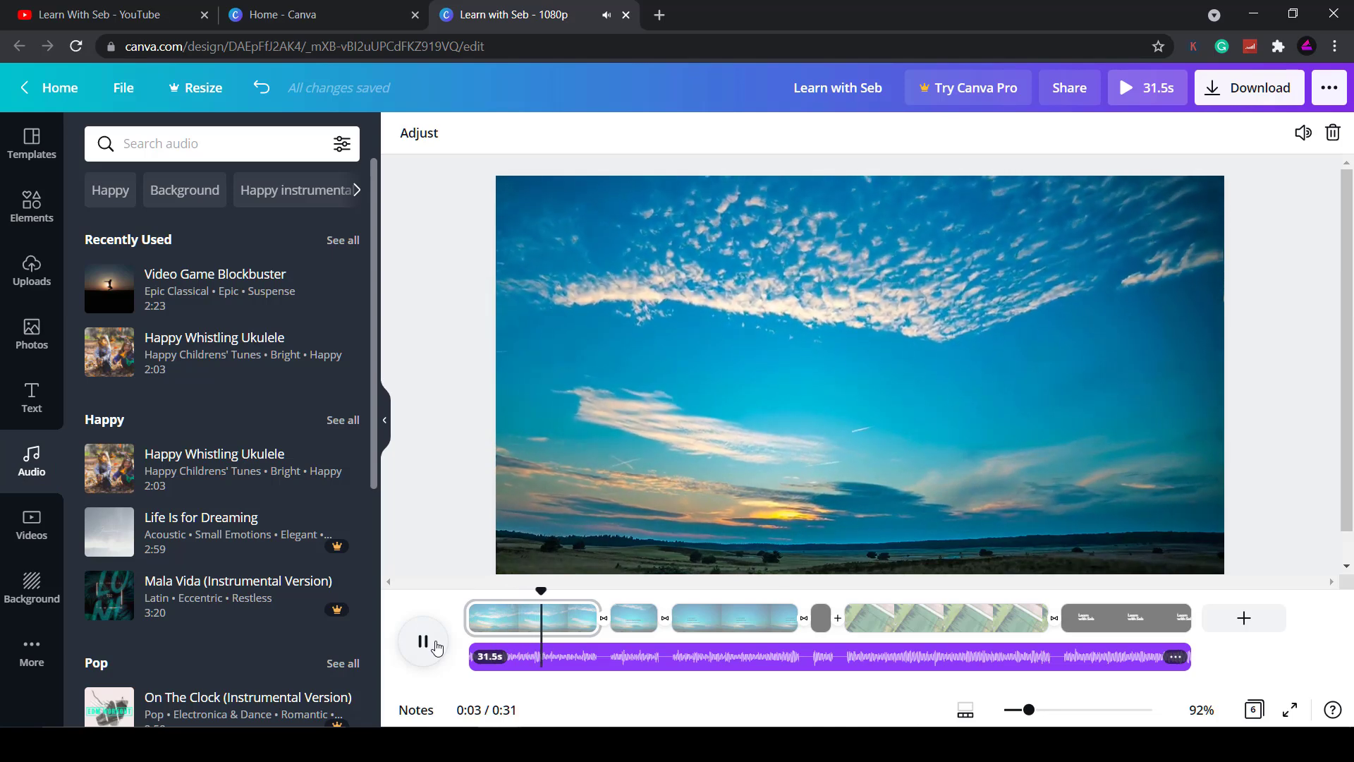
{"action": "left_click", "coordinate": [434, 643]}
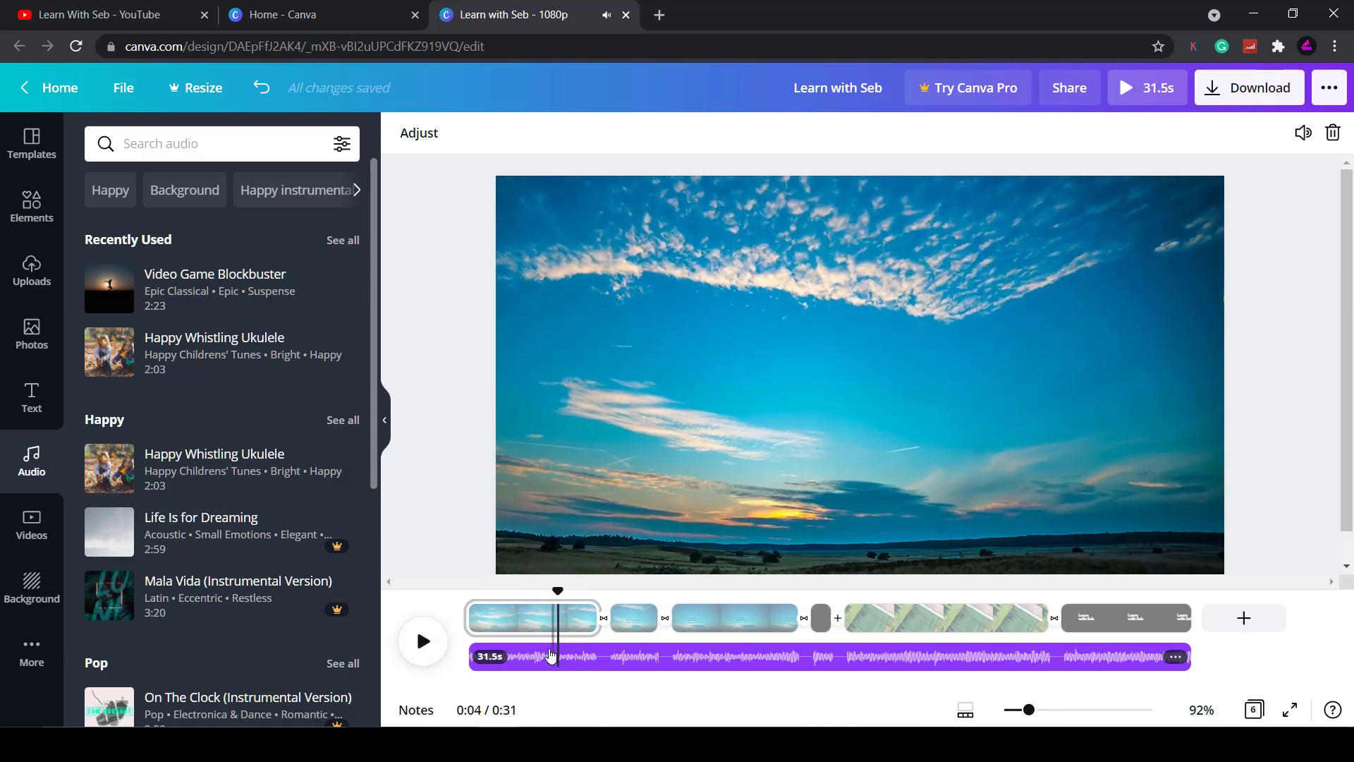
Layer a second Video Game Blockbuster, plus Morning Snowflake and Painful Disorientation, onto the timeline
{"action": "scroll", "coordinate": [266, 393], "scroll_direction": "down", "scroll_amount": 5}
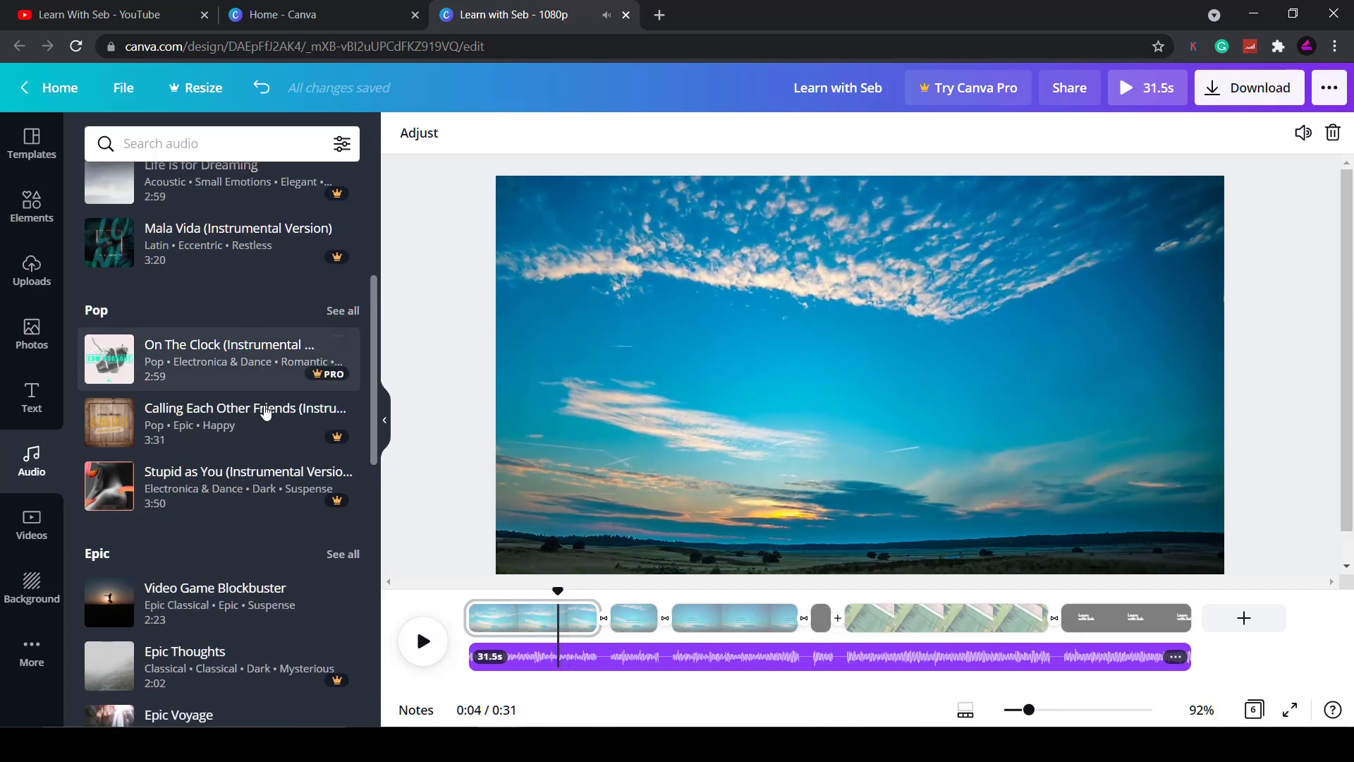
{"action": "scroll", "coordinate": [228, 591], "scroll_direction": "down", "scroll_amount": 1}
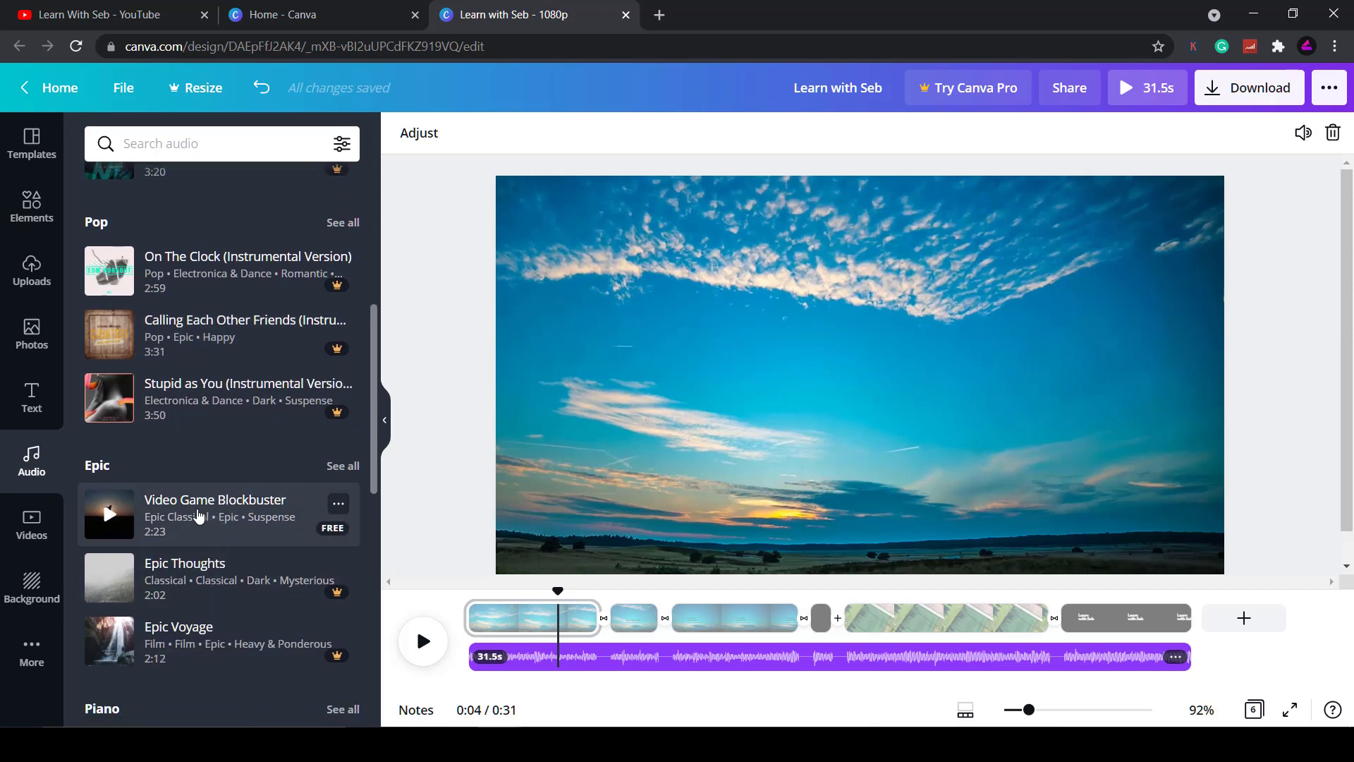
{"action": "left_click_drag", "start_coordinate": [199, 516], "coordinate": [513, 693]}
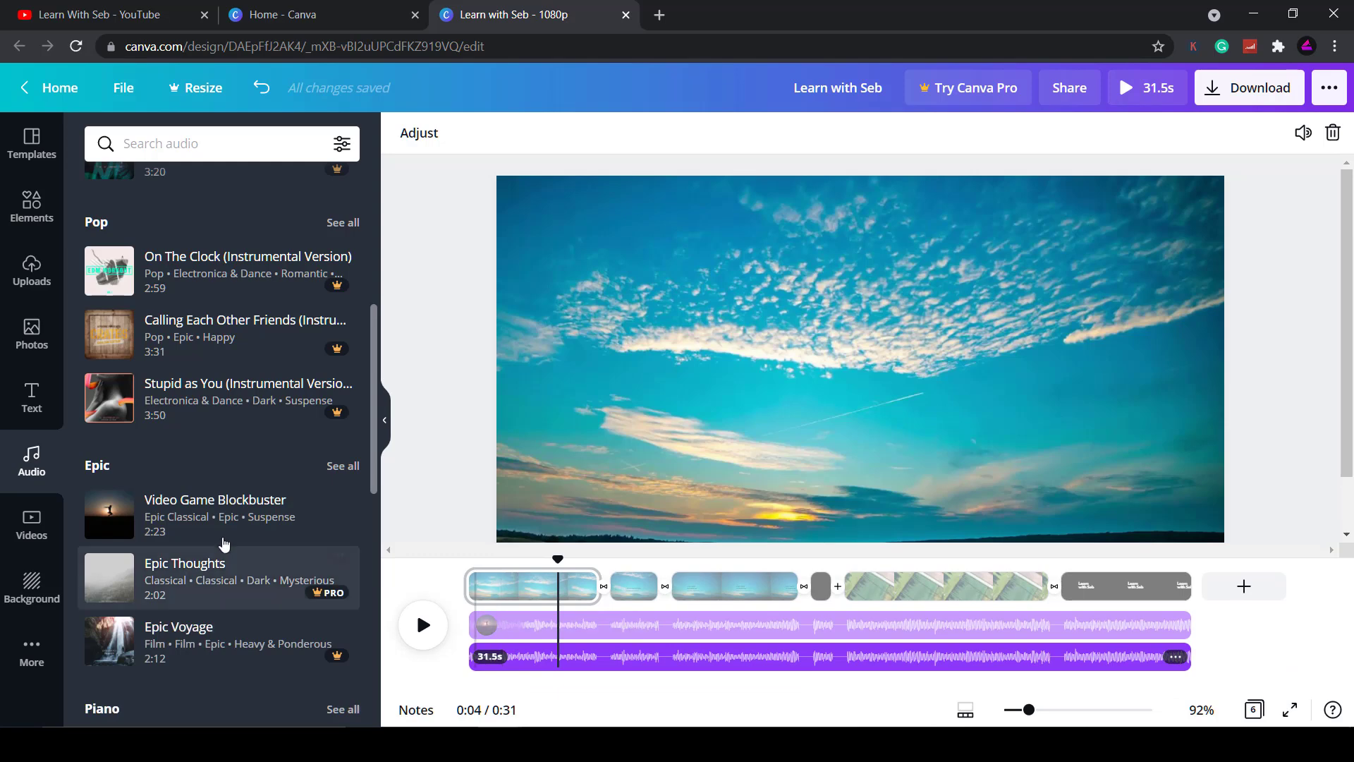
{"action": "scroll", "coordinate": [204, 503], "scroll_direction": "down", "scroll_amount": 4}
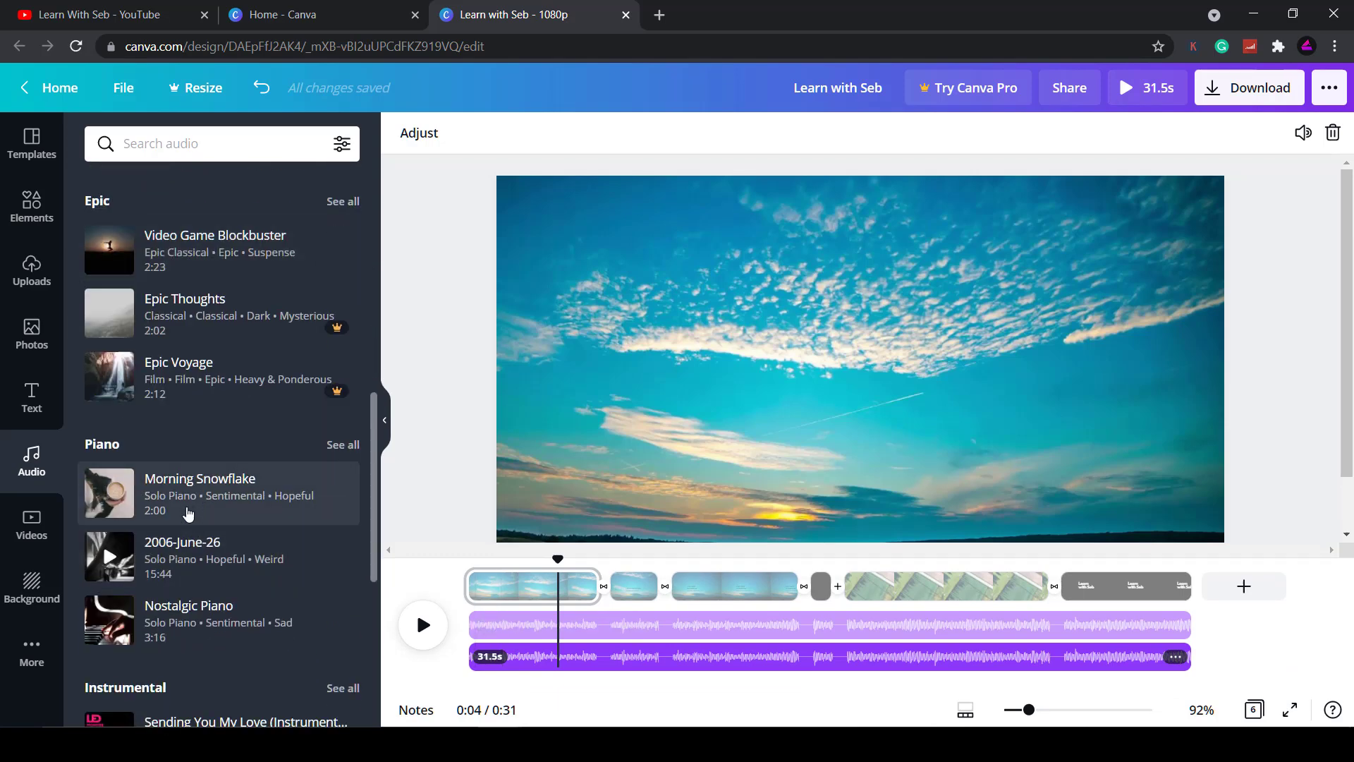
{"action": "left_click_drag", "start_coordinate": [187, 513], "coordinate": [522, 692]}
{"action": "scroll", "coordinate": [168, 554], "scroll_direction": "down", "scroll_amount": 5}
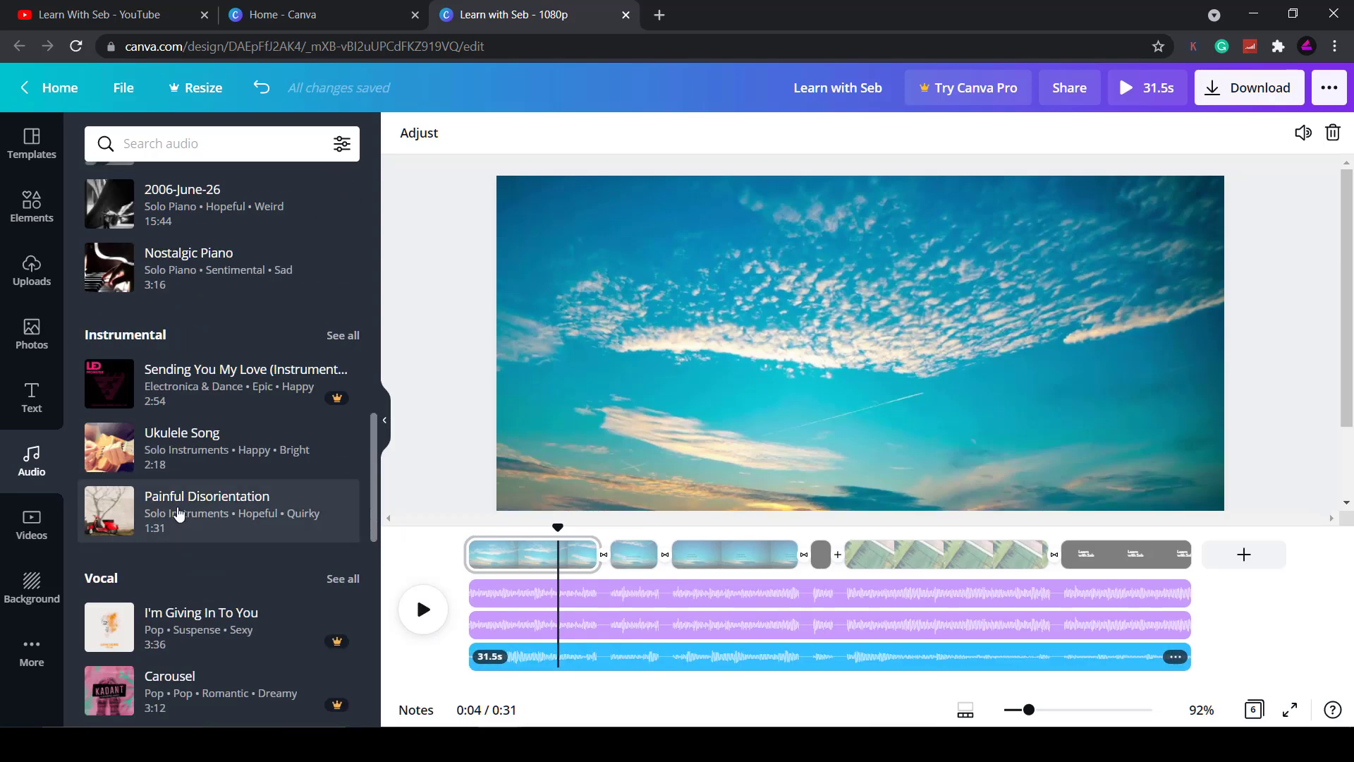
{"action": "left_click_drag", "start_coordinate": [247, 548], "coordinate": [543, 691]}
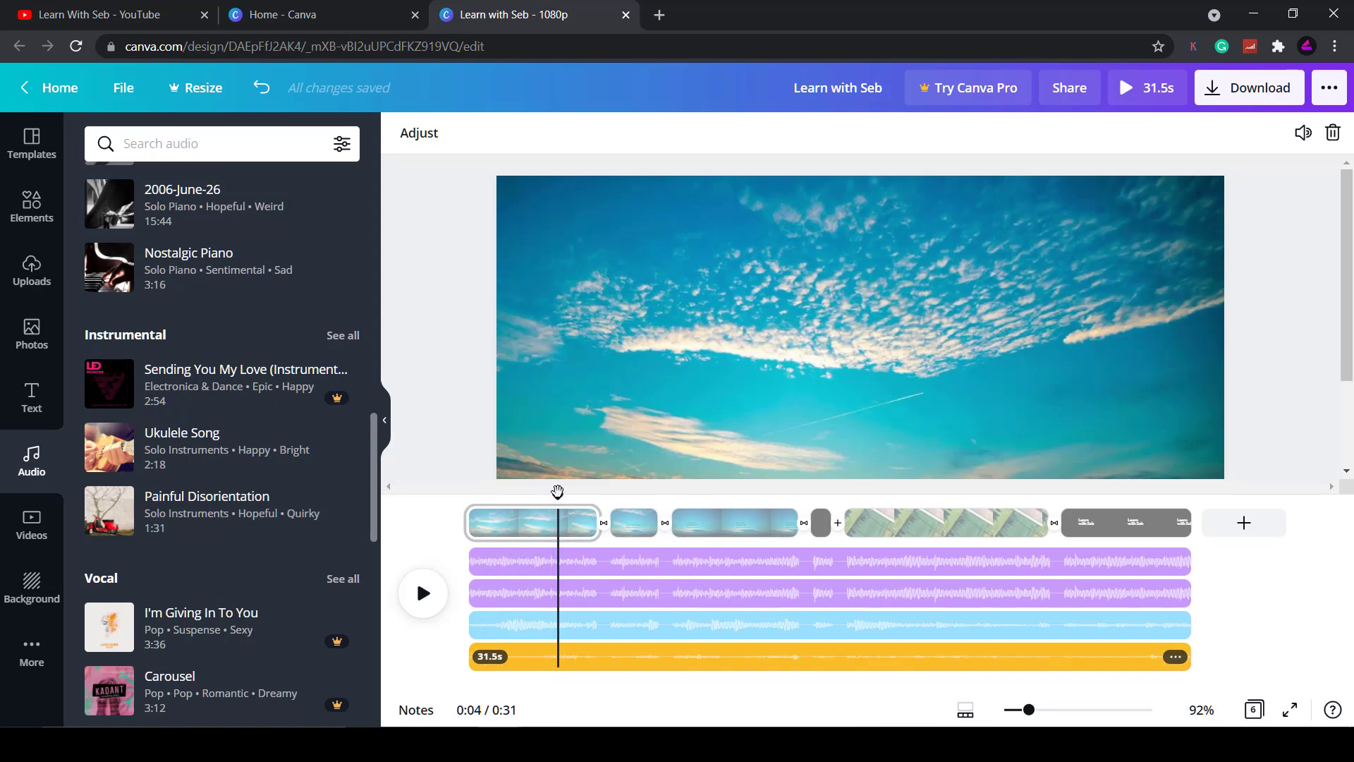
Preview the layered audio from the start, then open the duplicate purple track's options
{"action": "left_click_drag", "start_coordinate": [558, 499], "coordinate": [478, 498]}
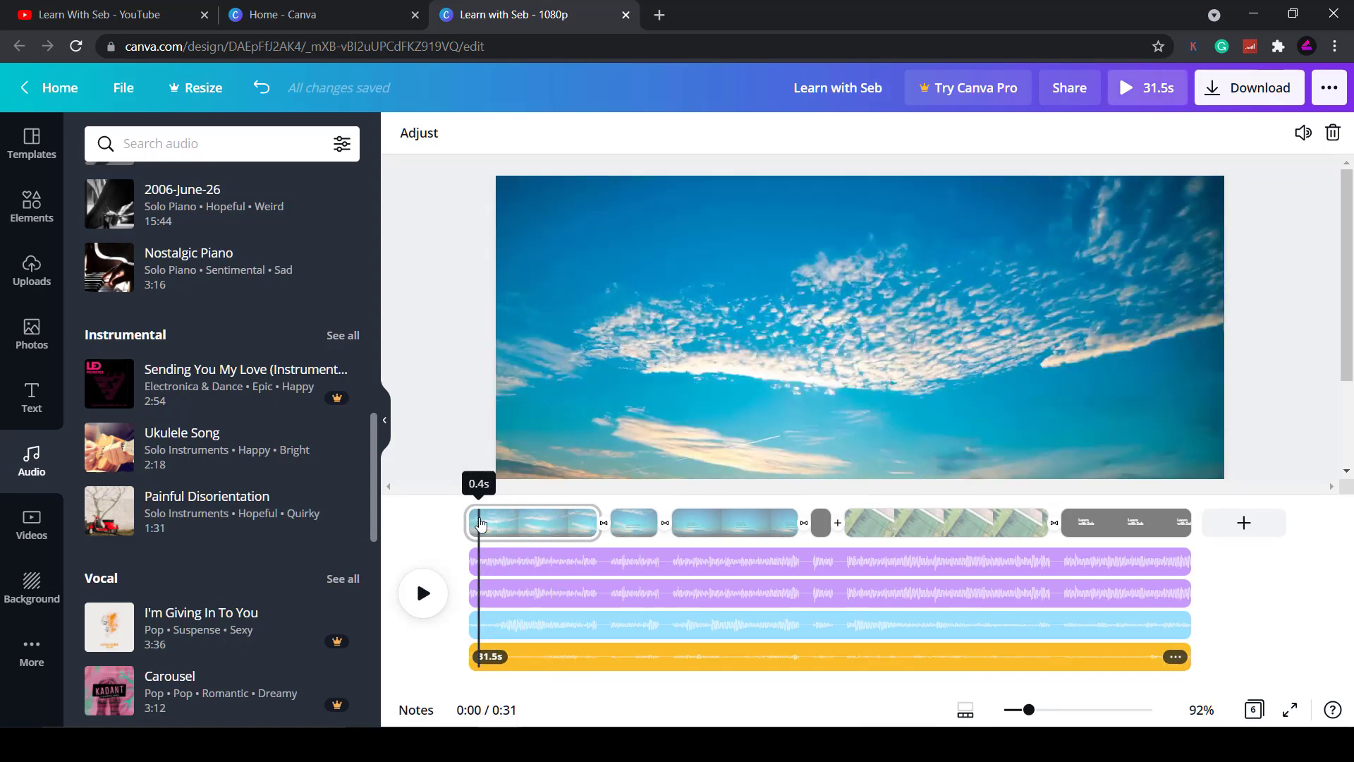
{"action": "left_click", "coordinate": [424, 594]}
{"action": "left_click", "coordinate": [423, 593]}
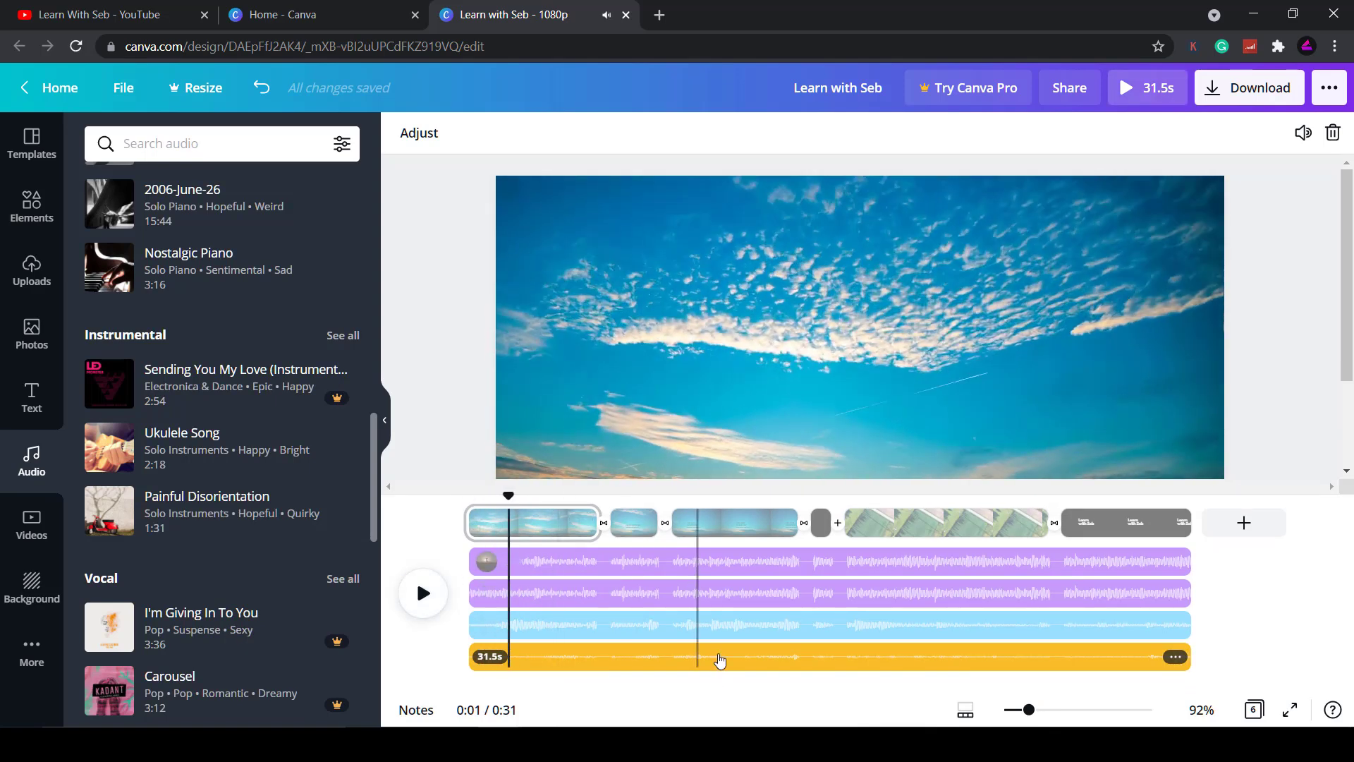
{"action": "left_click", "coordinate": [567, 593]}
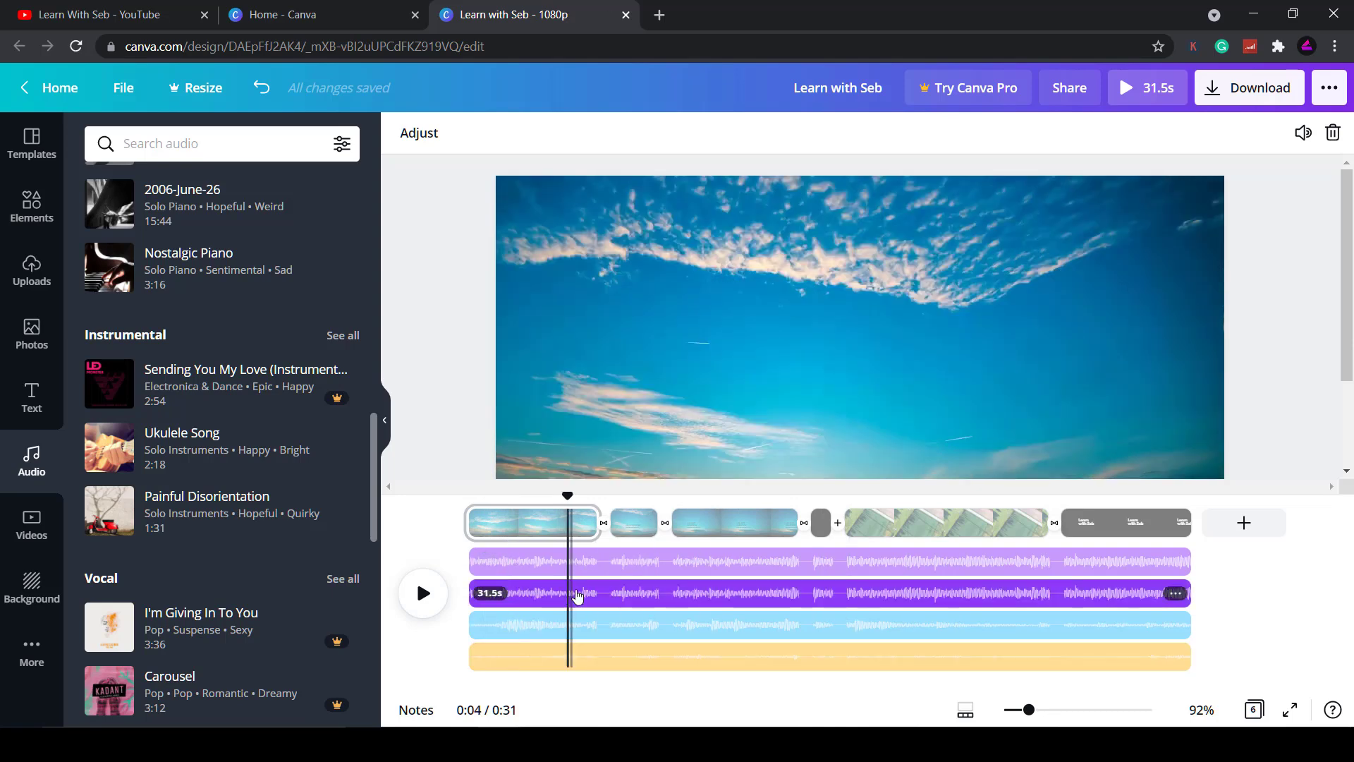
{"action": "left_click", "coordinate": [1183, 597]}
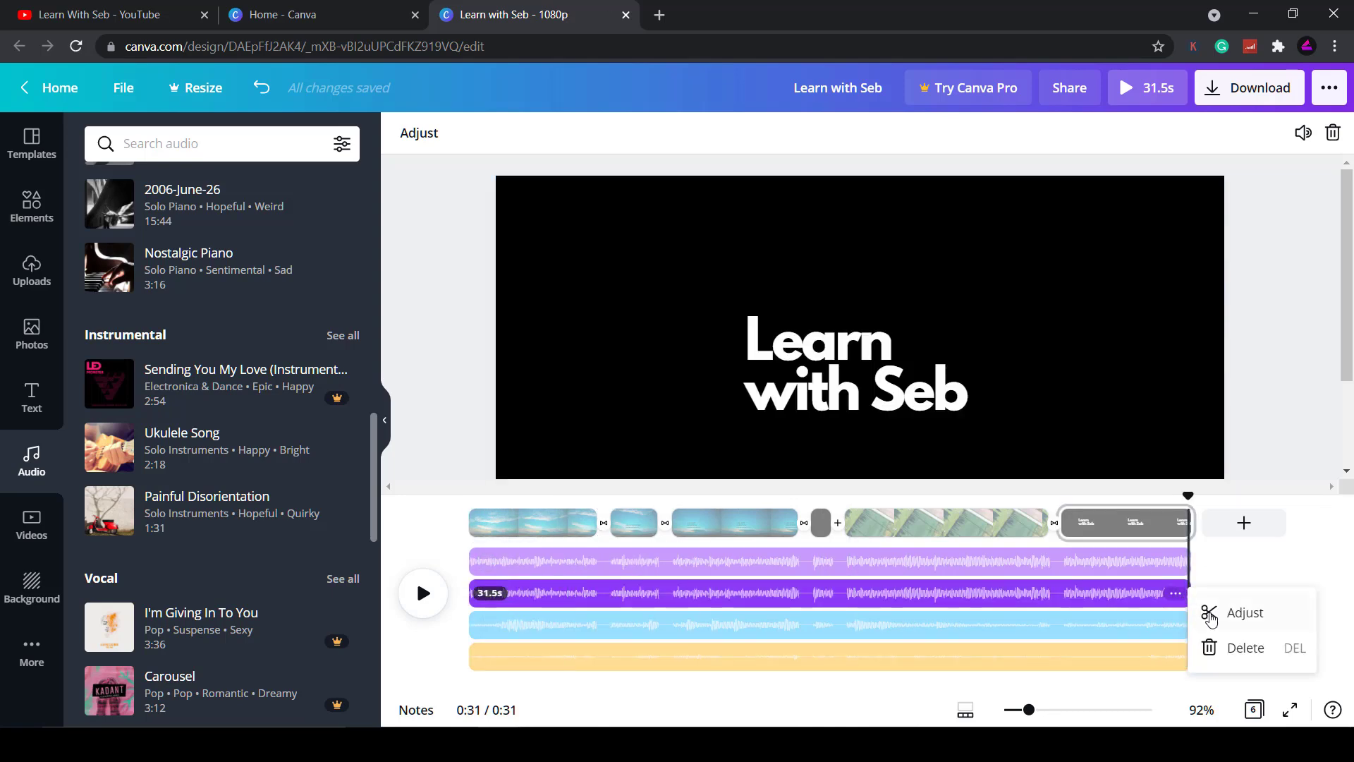
Delete the duplicate music track and lower Video Game Blockbuster's volume to about 20
{"action": "left_click", "coordinate": [1206, 648]}
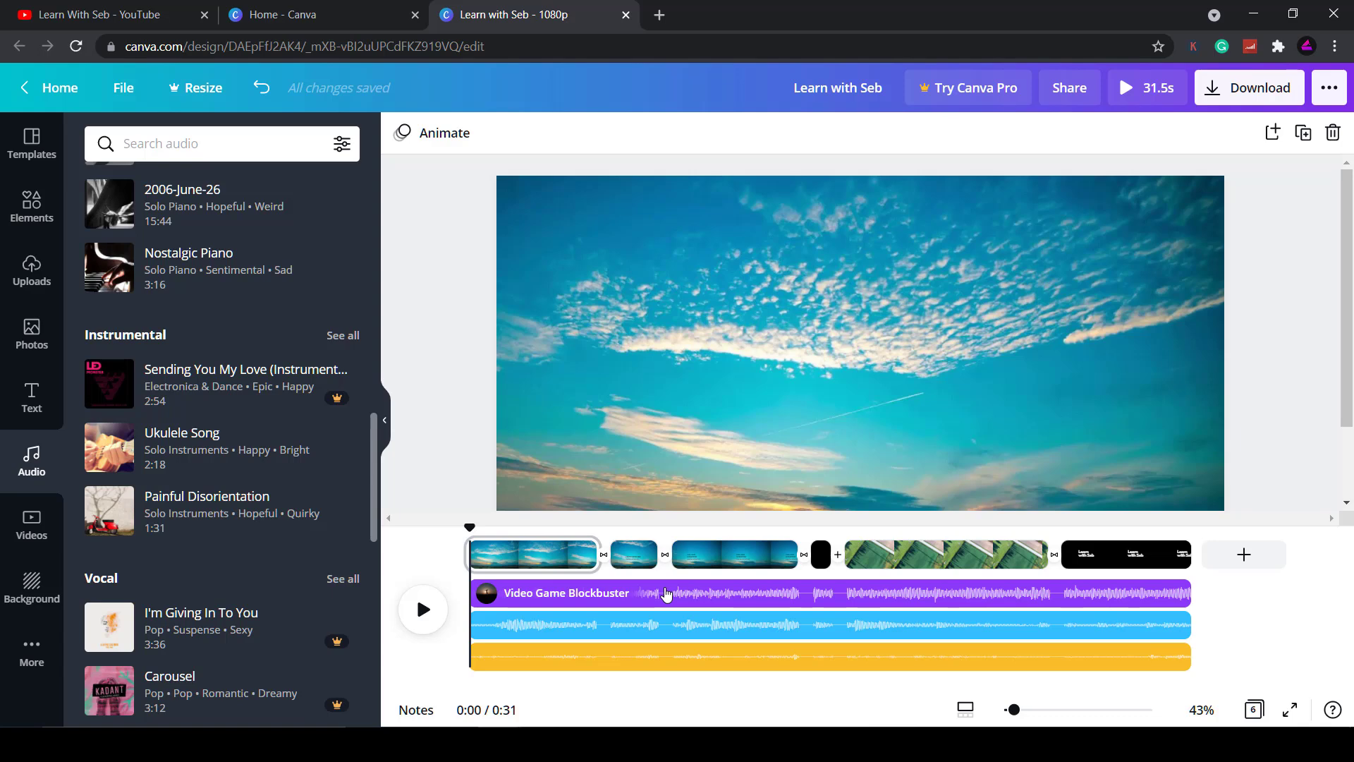
{"action": "left_click", "coordinate": [666, 595]}
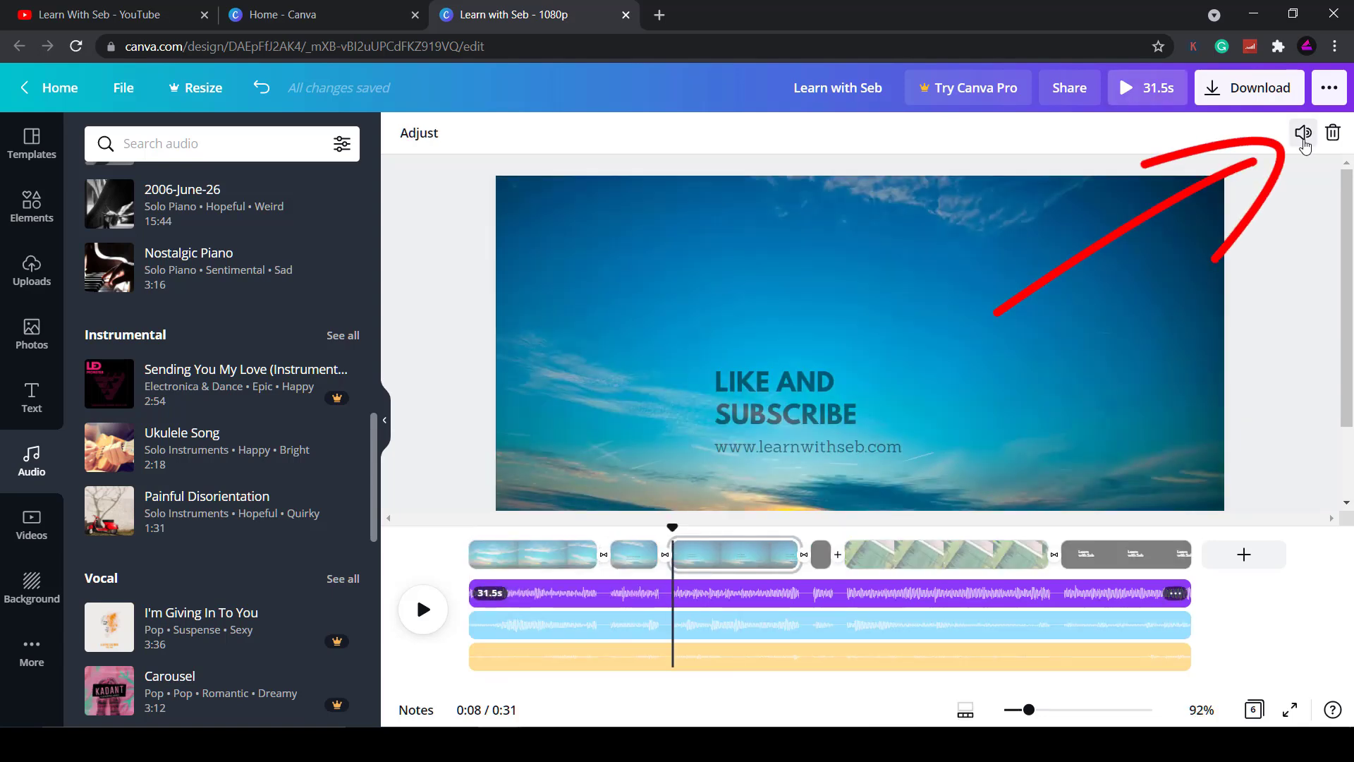
{"action": "left_click", "coordinate": [1303, 144]}
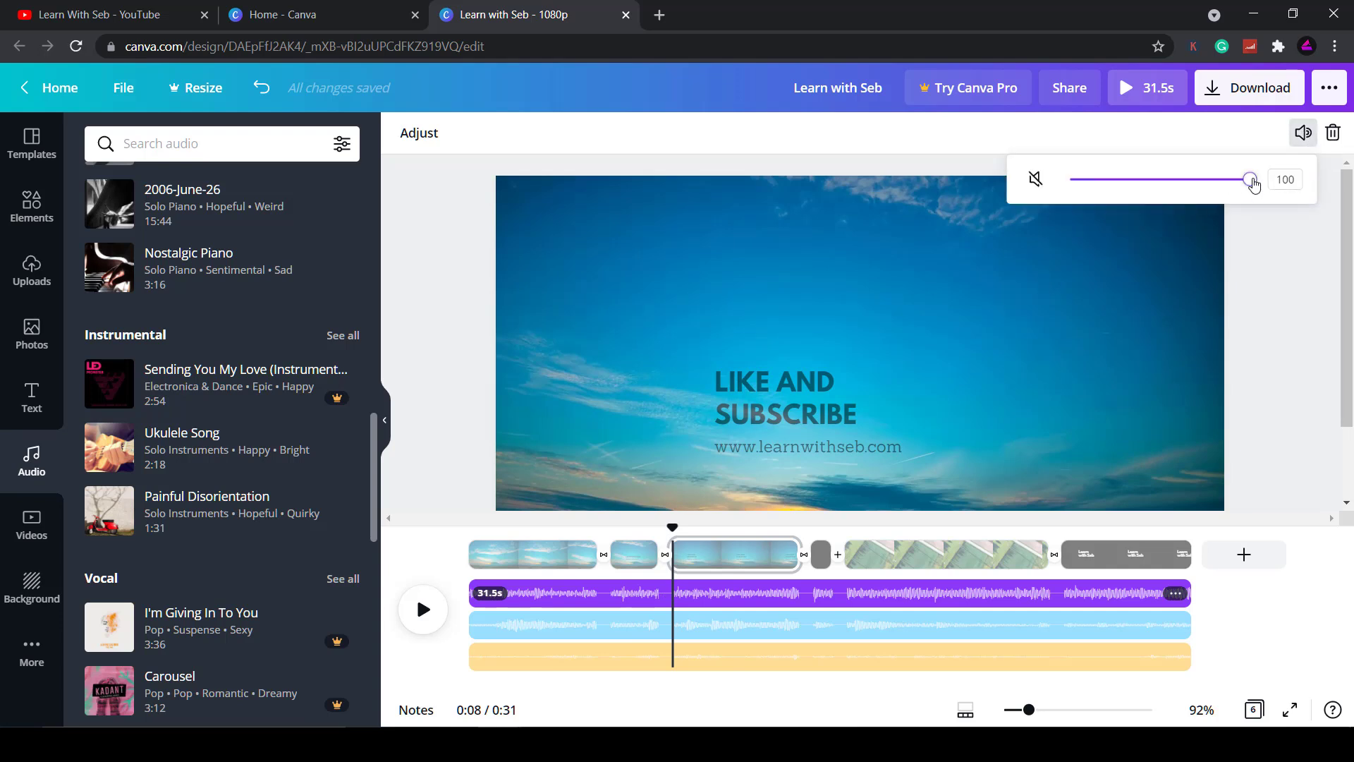
{"action": "left_click_drag", "start_coordinate": [1237, 183], "coordinate": [1138, 195]}
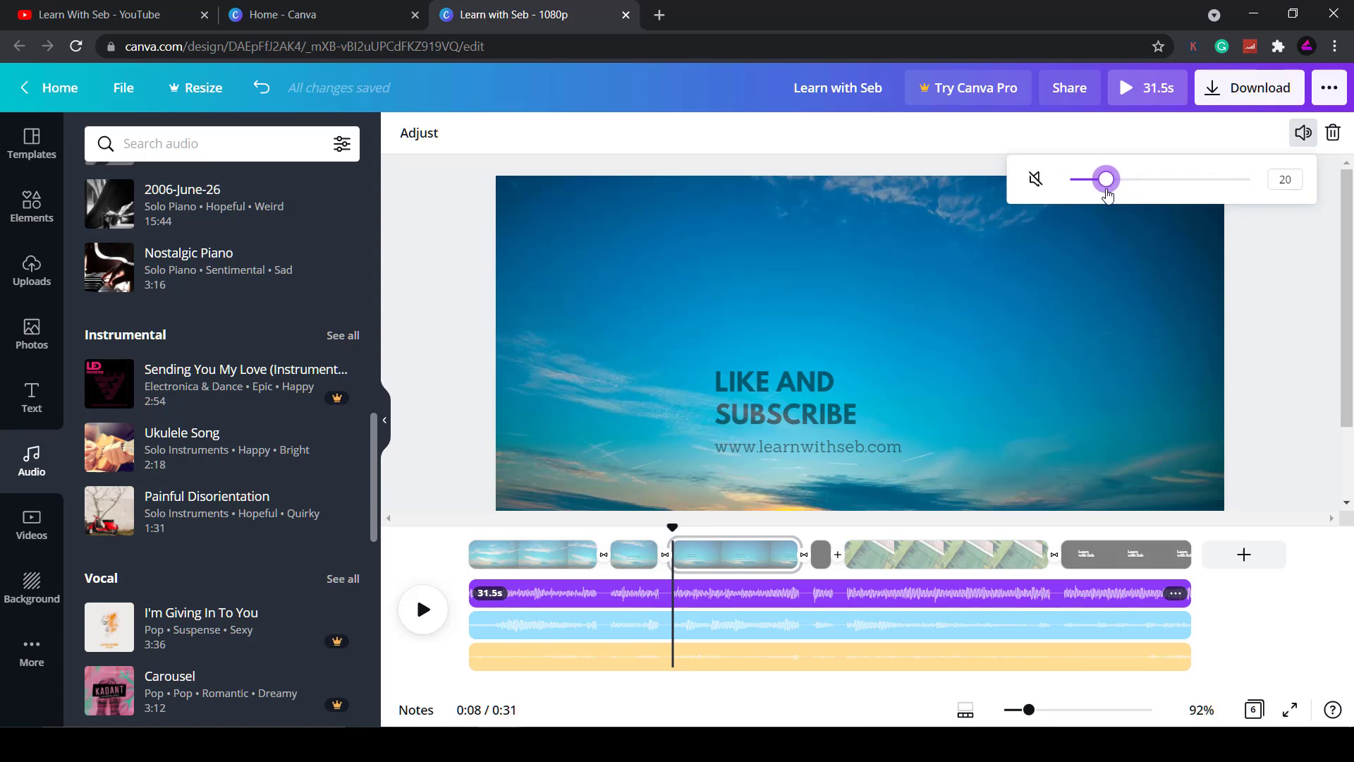
Add a blank final page and set Morning Snowflake to 82 and Painful Disorientation to 11
{"action": "left_click", "coordinate": [1269, 560]}
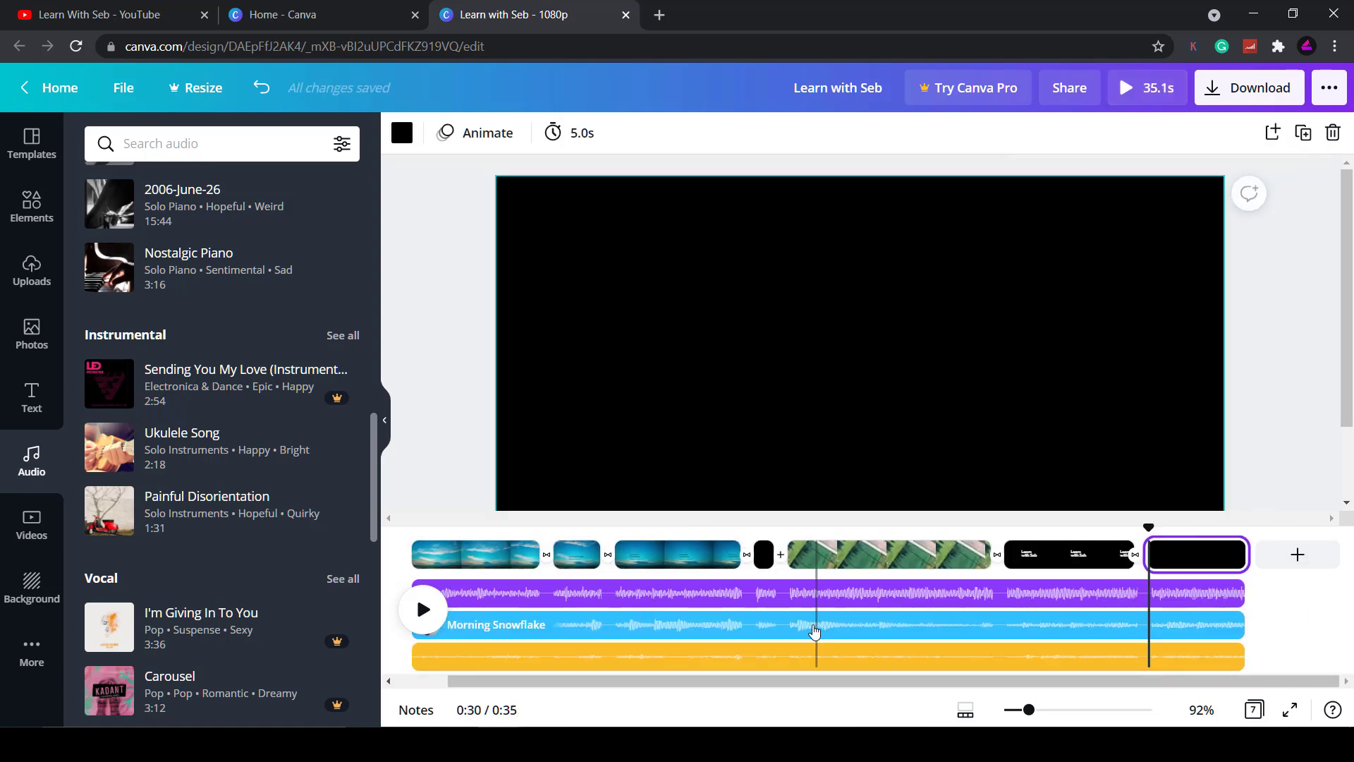
{"action": "left_click", "coordinate": [814, 630]}
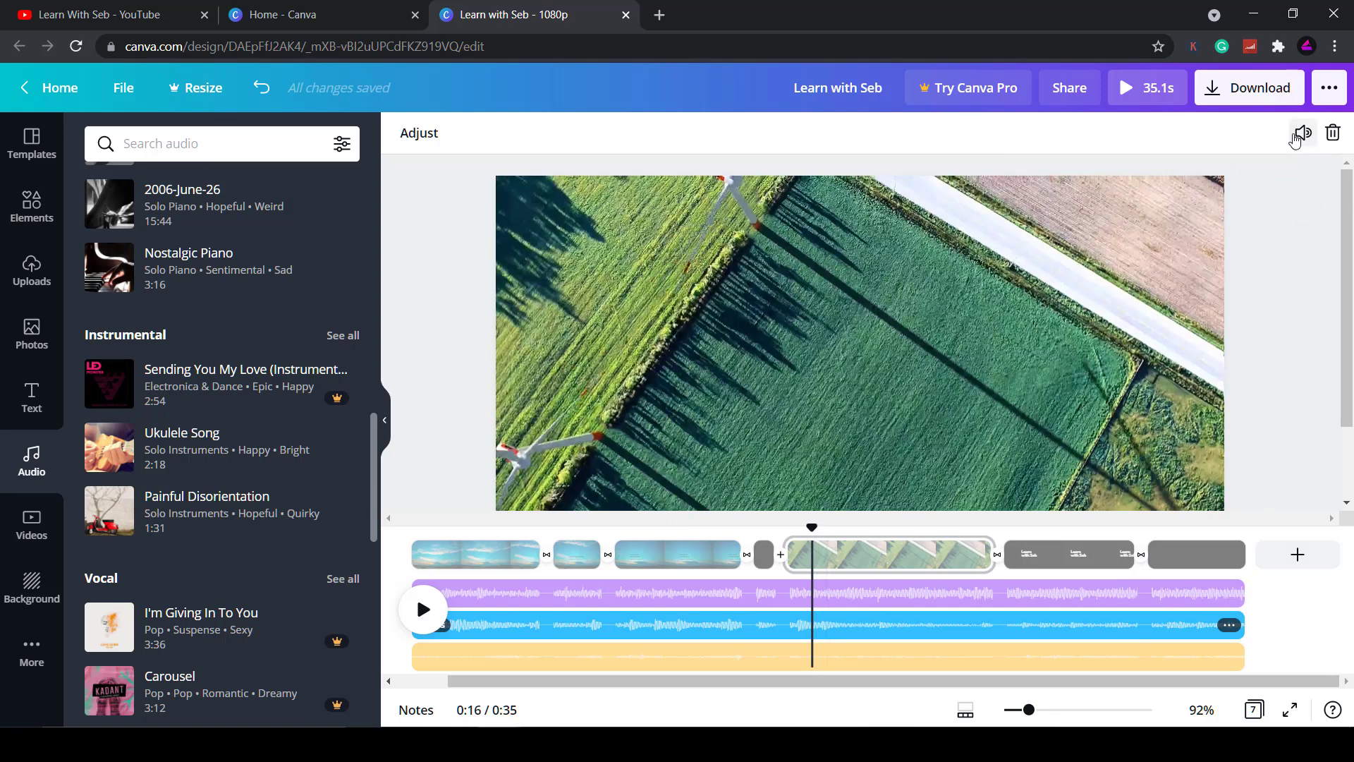
{"action": "left_click", "coordinate": [1301, 134]}
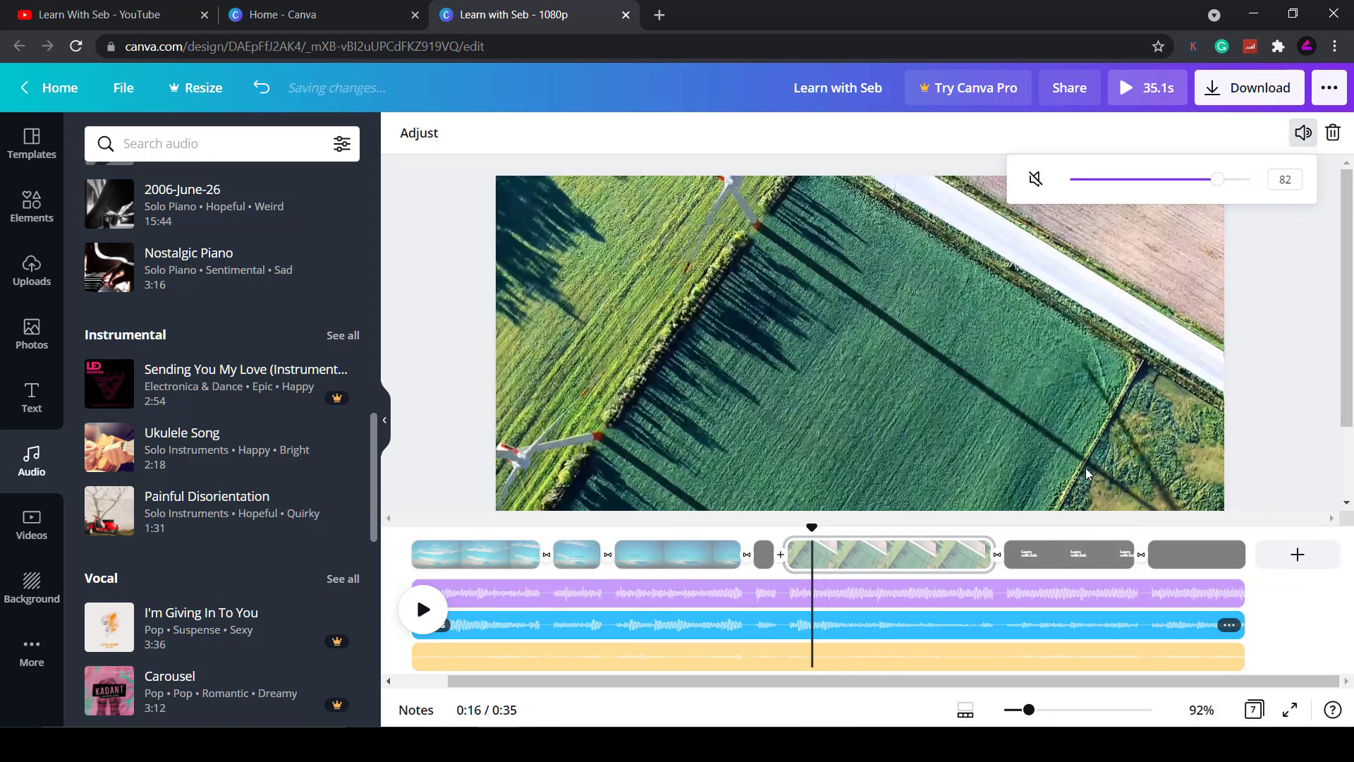
{"action": "left_click", "coordinate": [927, 656]}
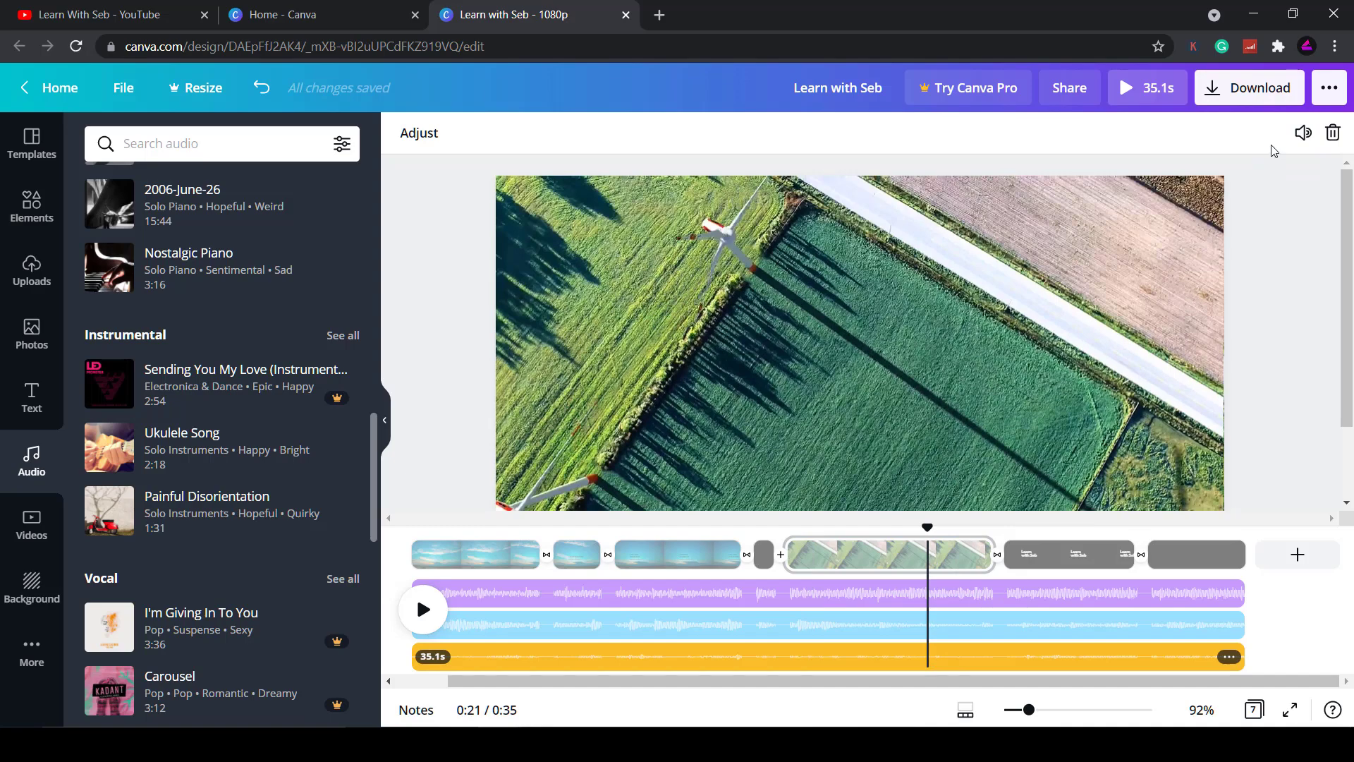
{"action": "left_click", "coordinate": [1301, 134]}
{"action": "left_click_drag", "start_coordinate": [1247, 181], "coordinate": [1089, 192]}
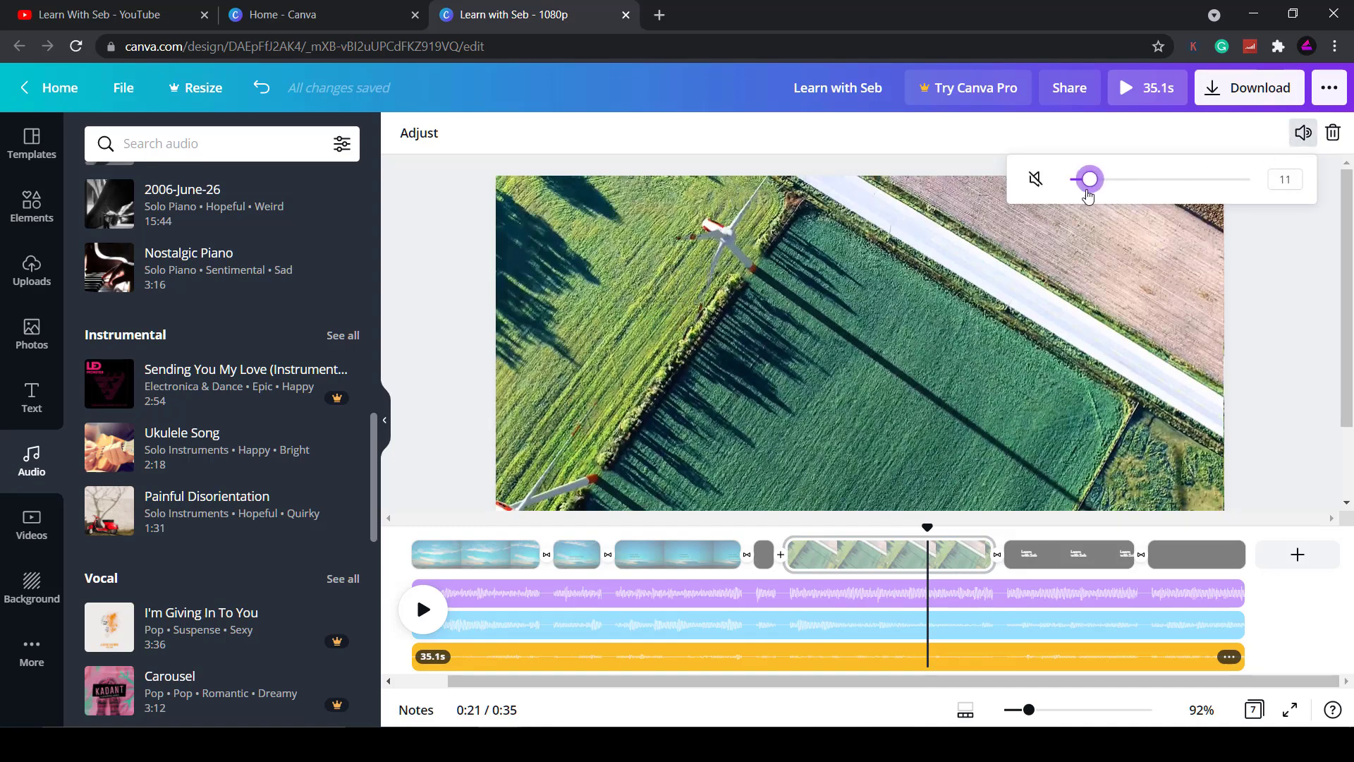
{"action": "left_click", "coordinate": [1160, 304]}
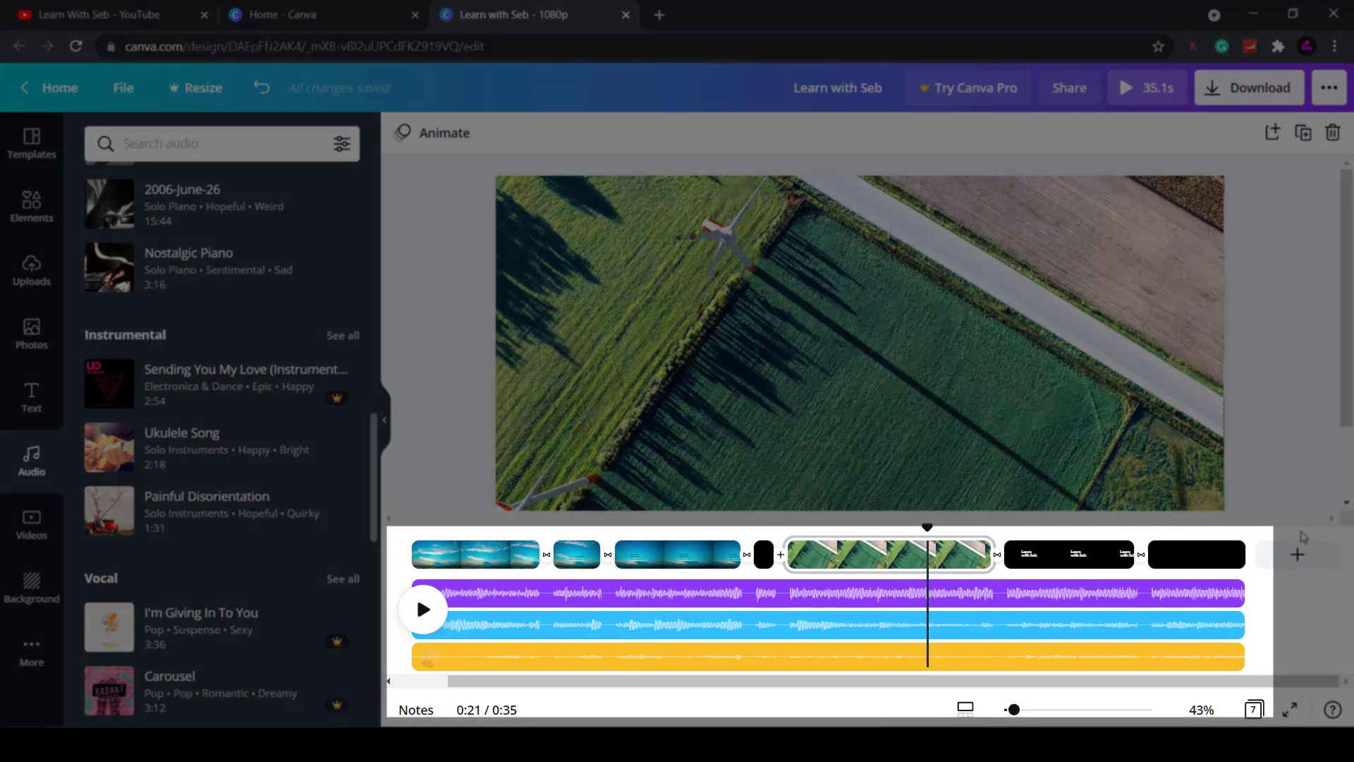
Trim Video Game Blockbuster to 25.1 s, start it after the sky clip, and adjust the playing section
{"action": "mouse_move", "coordinate": [1245, 594]}
{"action": "left_mouse_down"}
{"action": "mouse_move", "coordinate": [948, 594]}
{"action": "mouse_move", "coordinate": [1262, 594]}
{"action": "left_mouse_up"}
{"action": "left_click_drag", "start_coordinate": [1227, 596], "coordinate": [991, 598]}
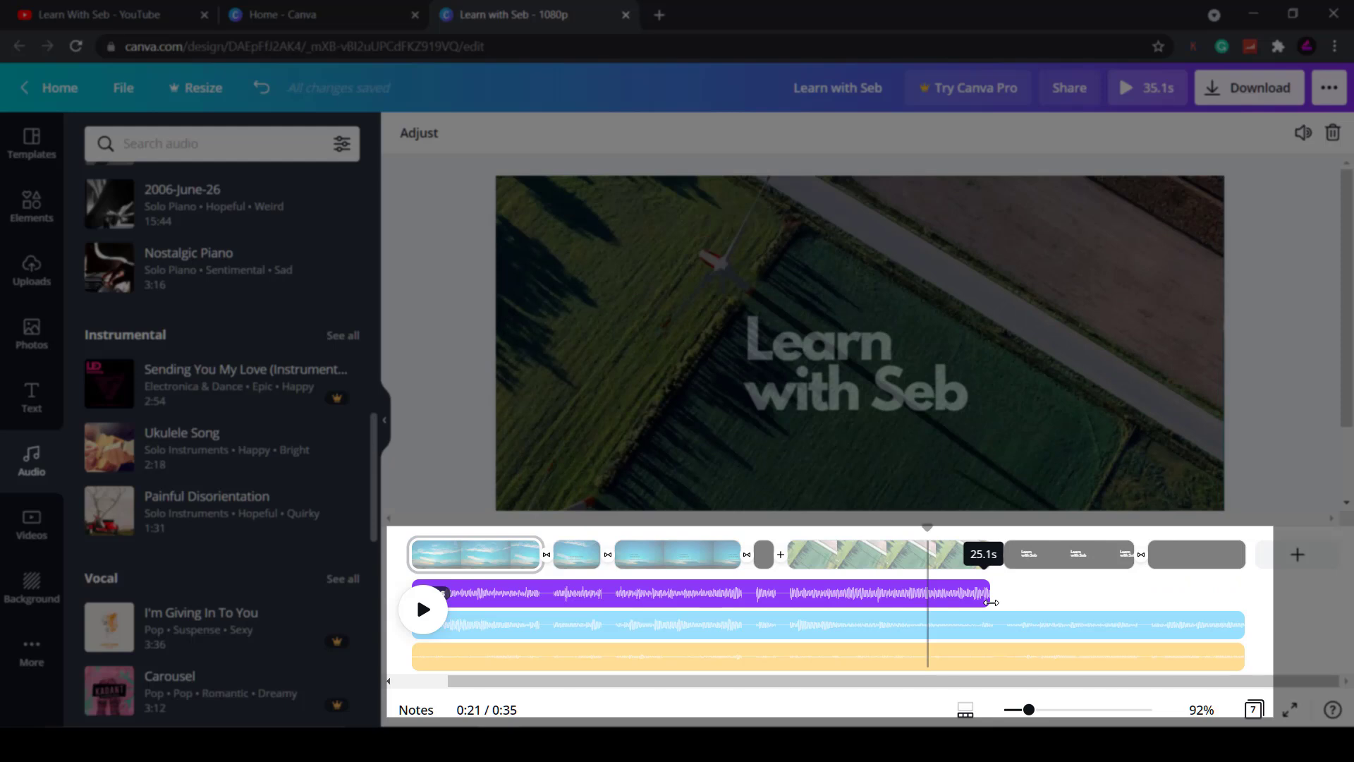
{"action": "left_click_drag", "start_coordinate": [573, 604], "coordinate": [692, 590]}
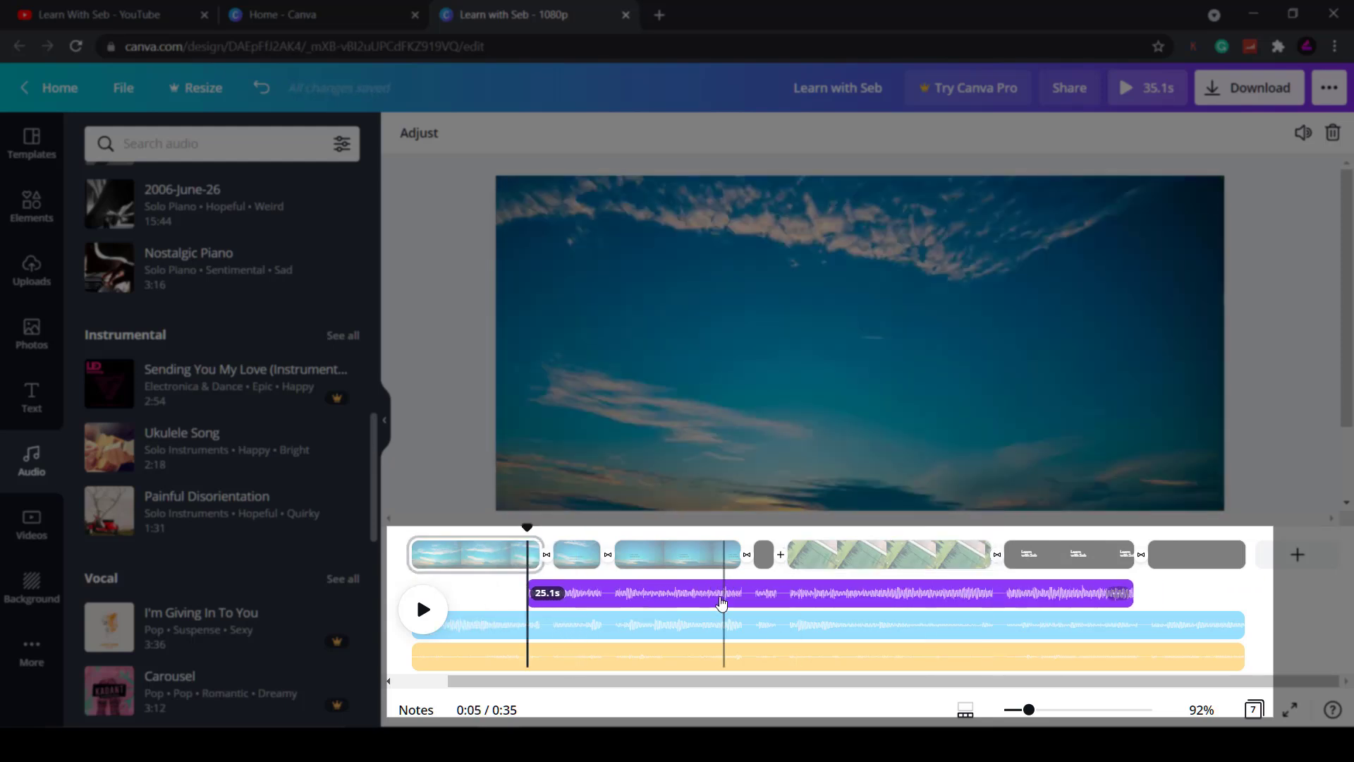
{"action": "left_click", "coordinate": [697, 598]}
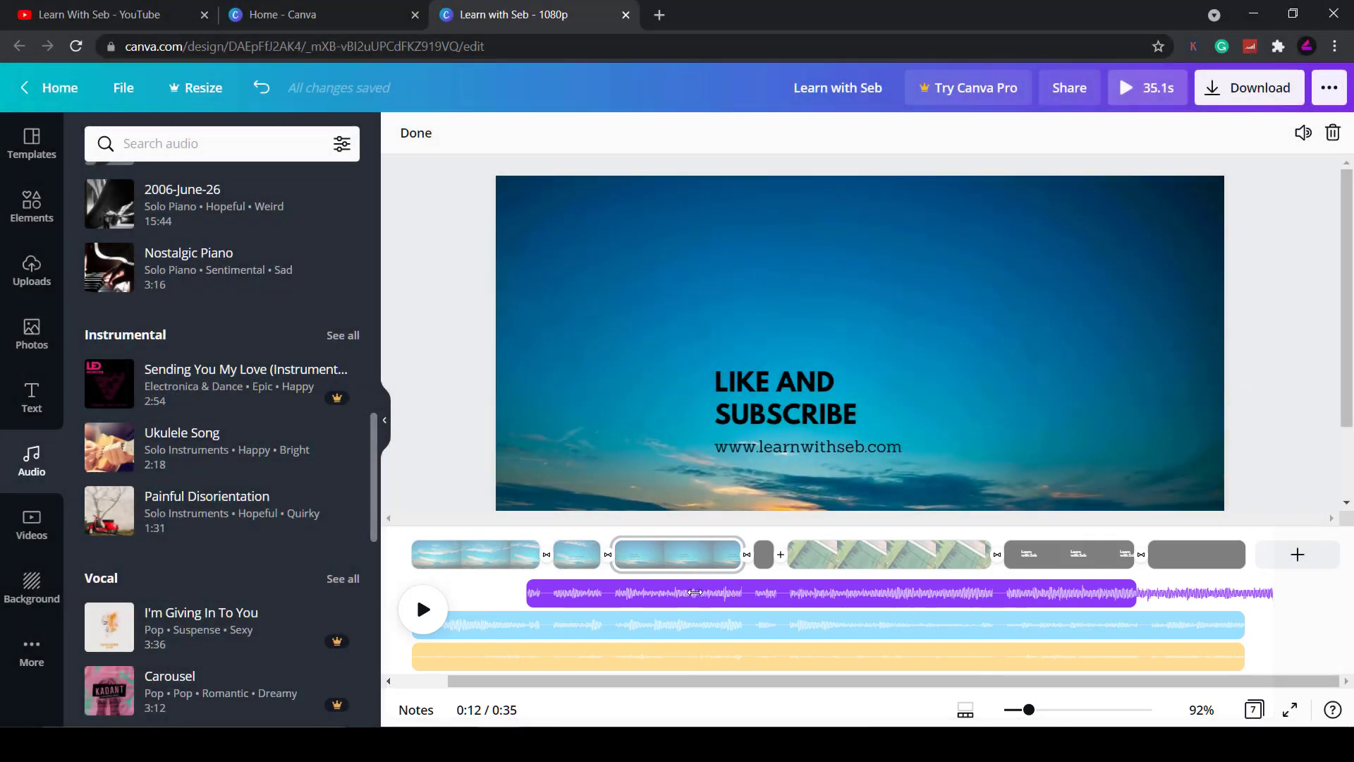
{"action": "left_click_drag", "start_coordinate": [656, 603], "coordinate": [753, 585]}
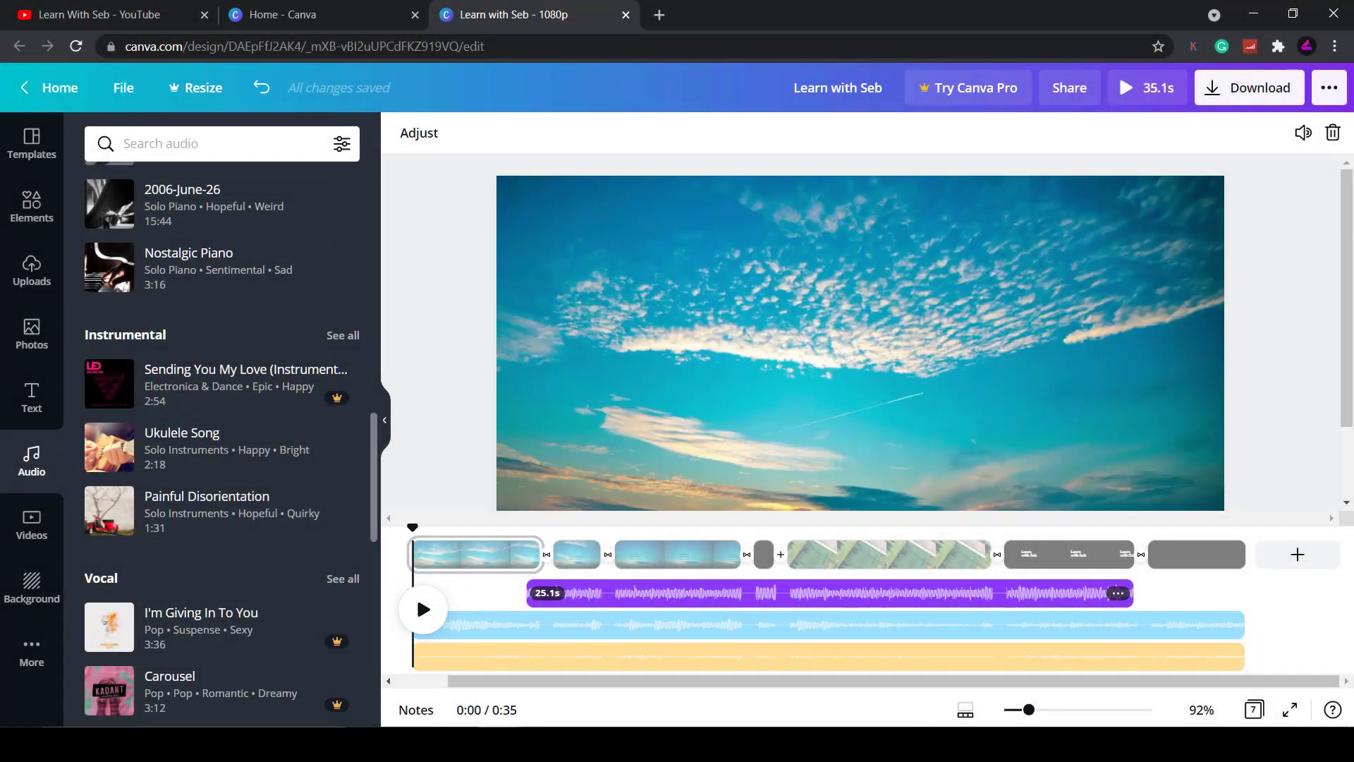
Try Record yourself from the Uploads panel and dismiss the camera access error
{"action": "left_click", "coordinate": [40, 282]}
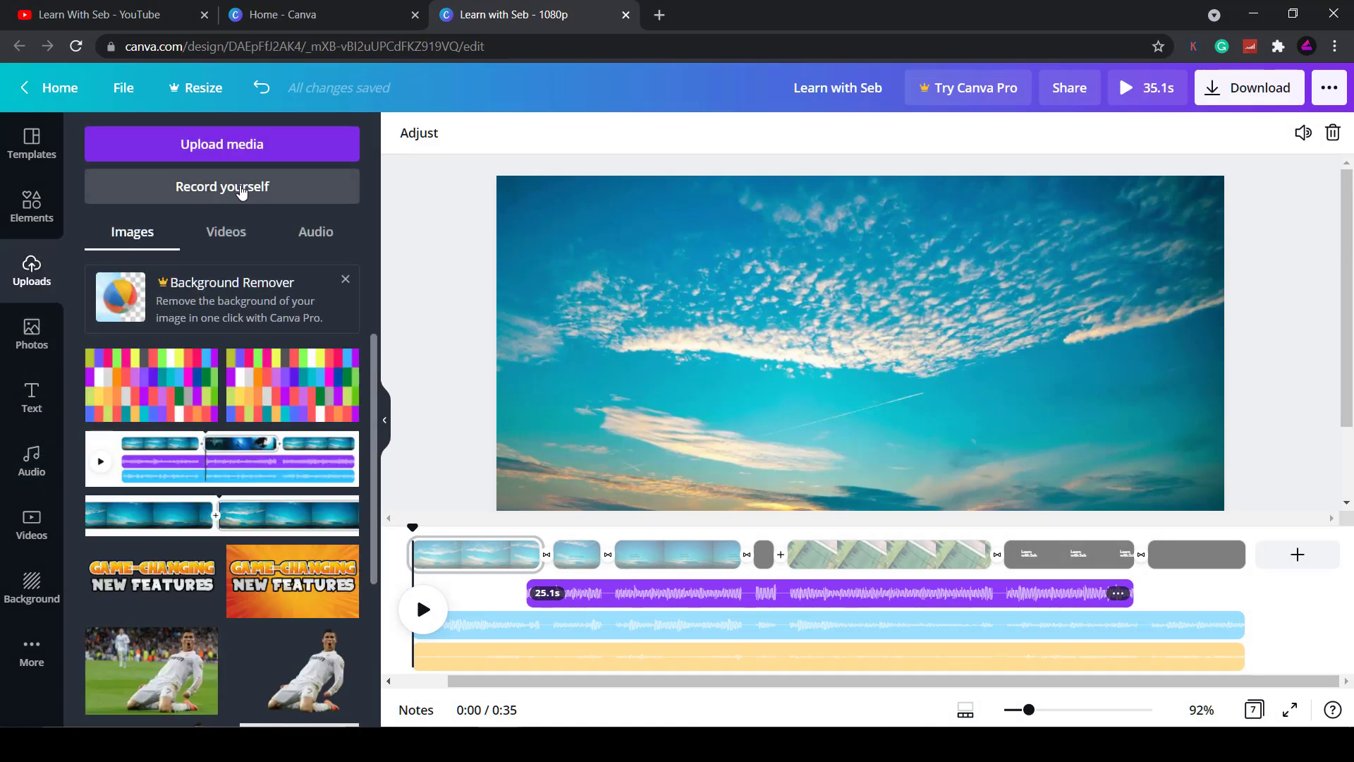
{"action": "left_click", "coordinate": [240, 189]}
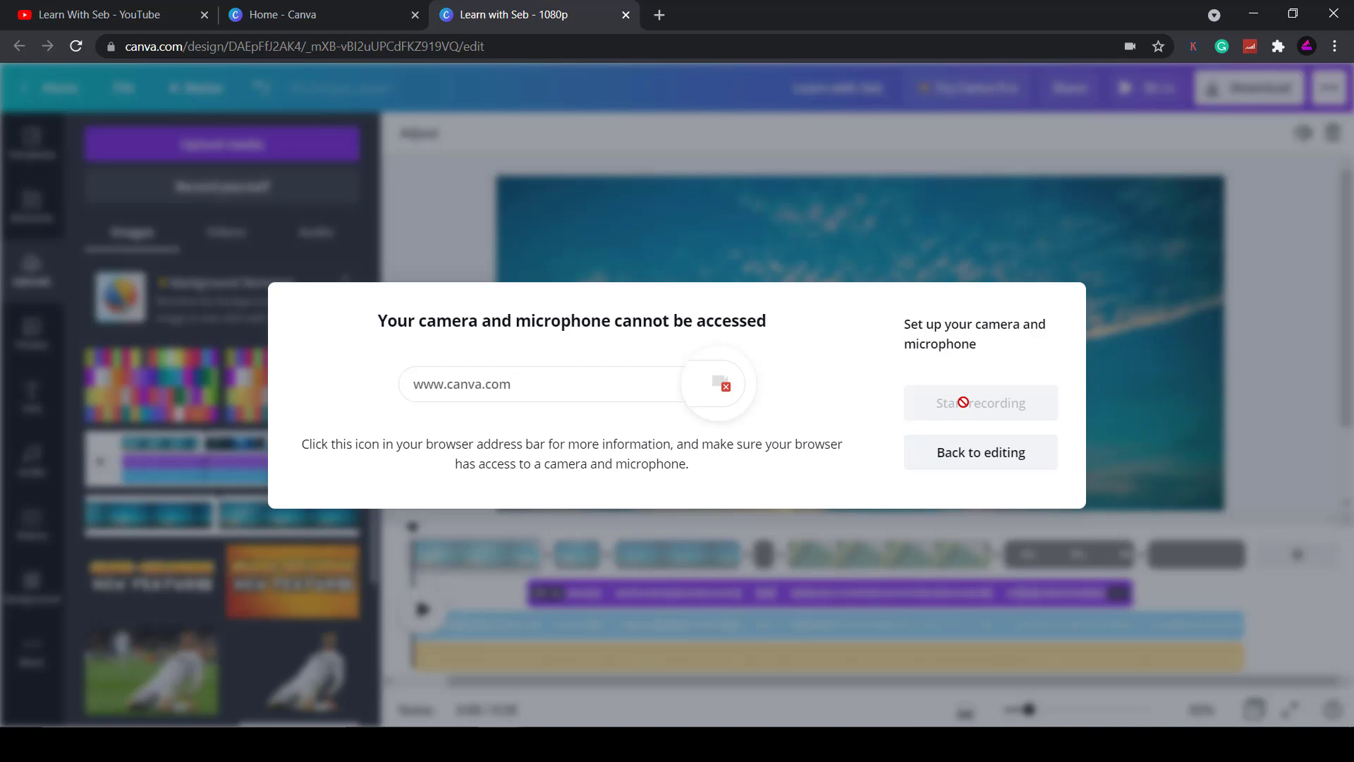
{"action": "left_click", "coordinate": [1257, 306]}
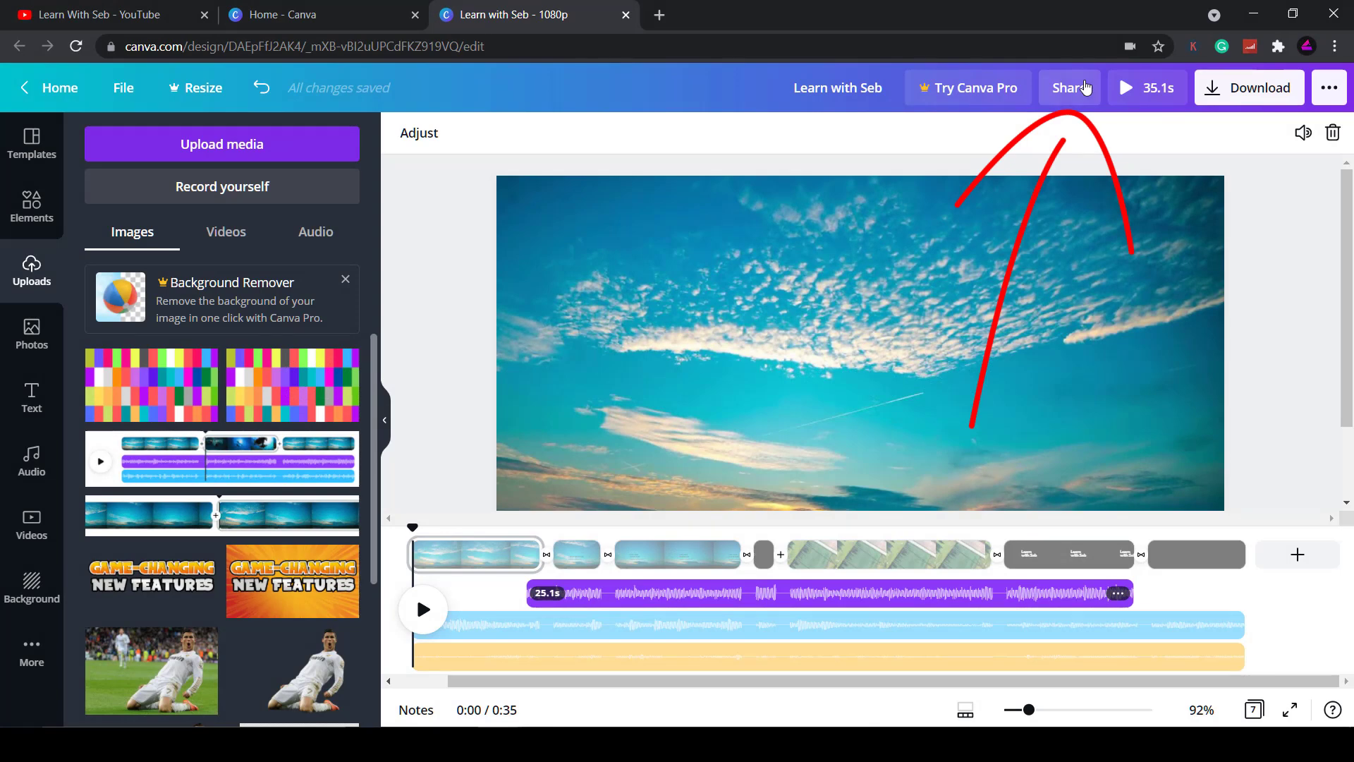
Copy a share link with edit access to the video design
{"action": "left_click", "coordinate": [1085, 87]}
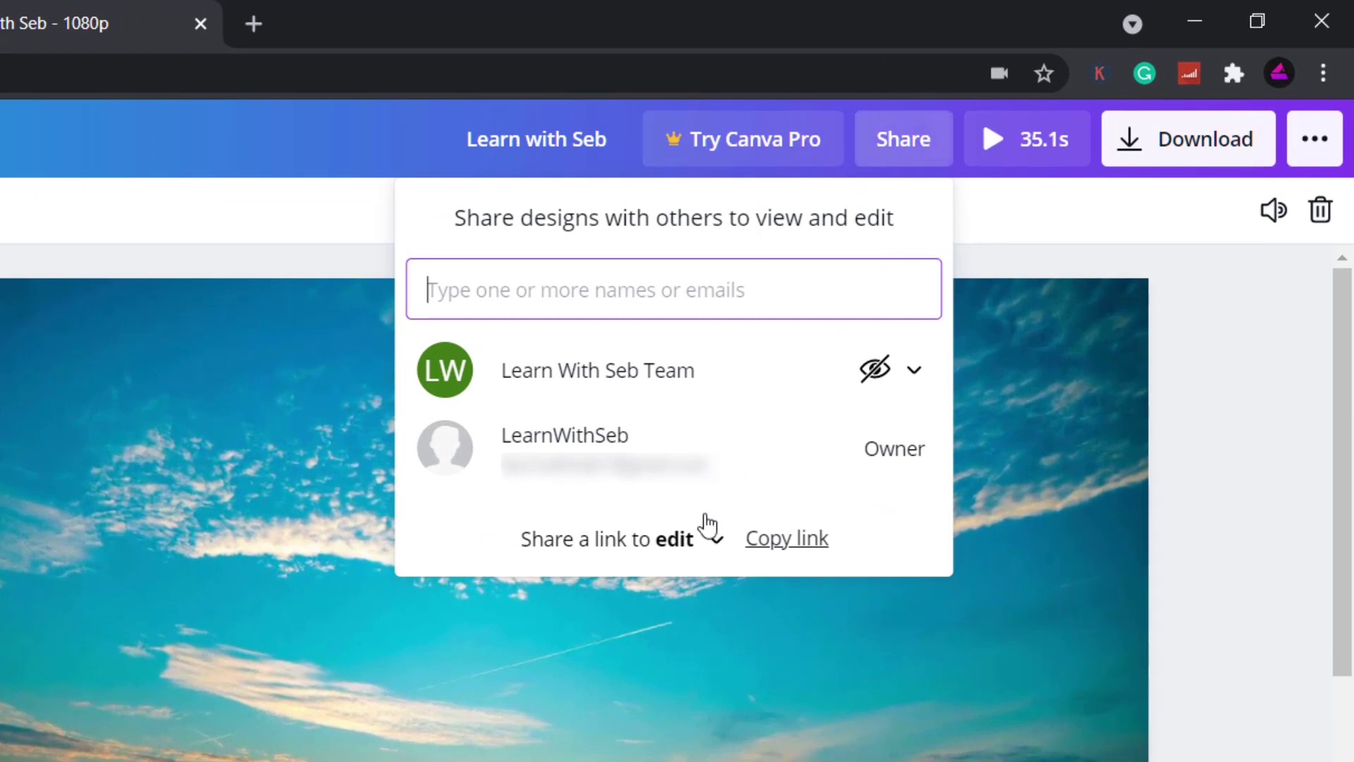
{"action": "left_click", "coordinate": [709, 543]}
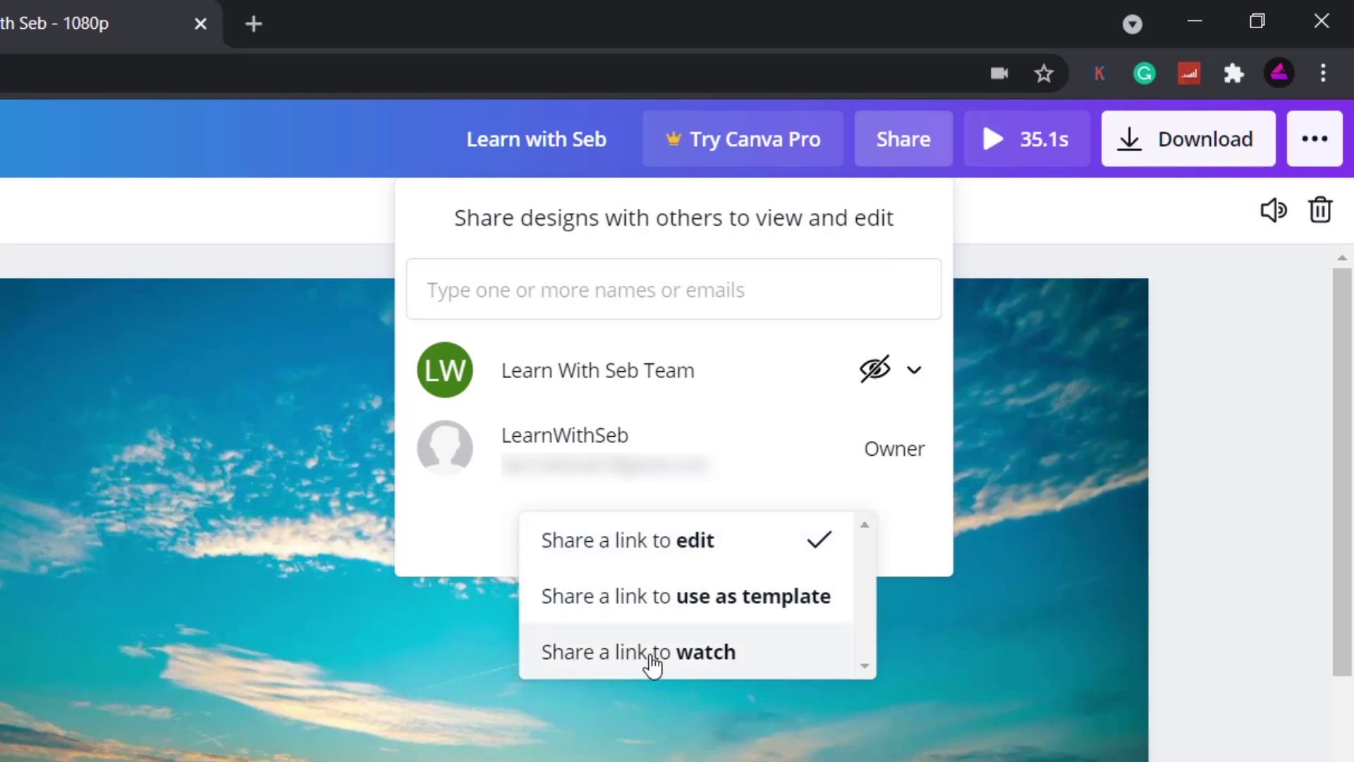
{"action": "left_click", "coordinate": [925, 500]}
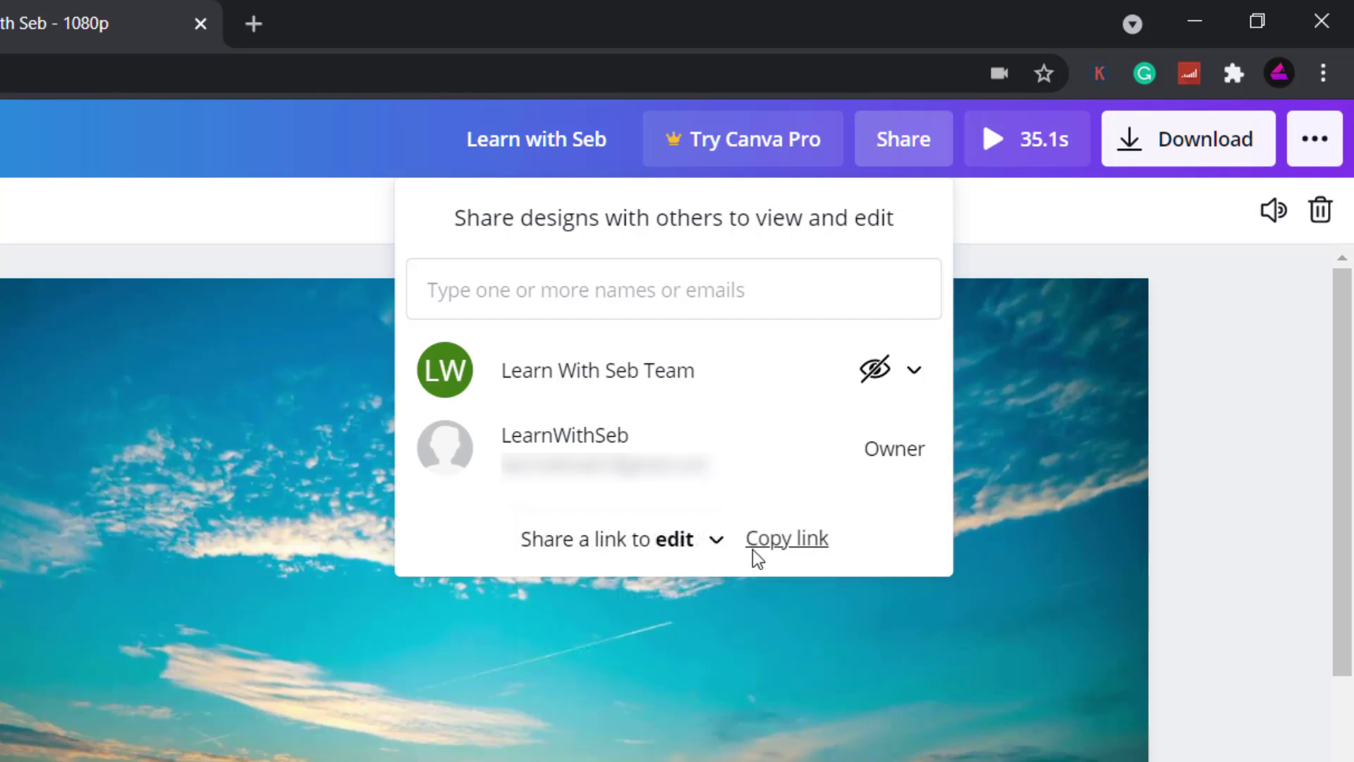
{"action": "left_click", "coordinate": [801, 547]}
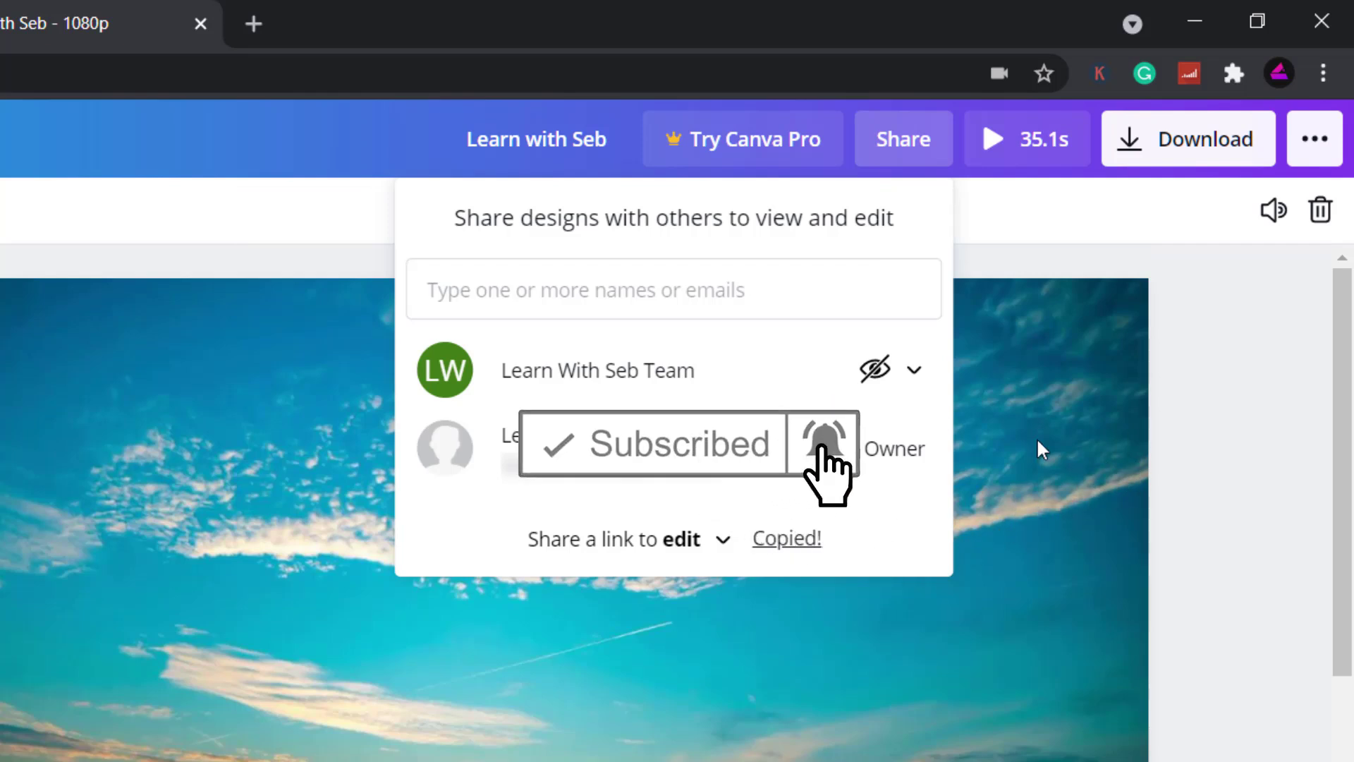
Dismiss the Share panel to get back to the sky clip page in the editor
{"action": "left_click", "coordinate": [1256, 471]}
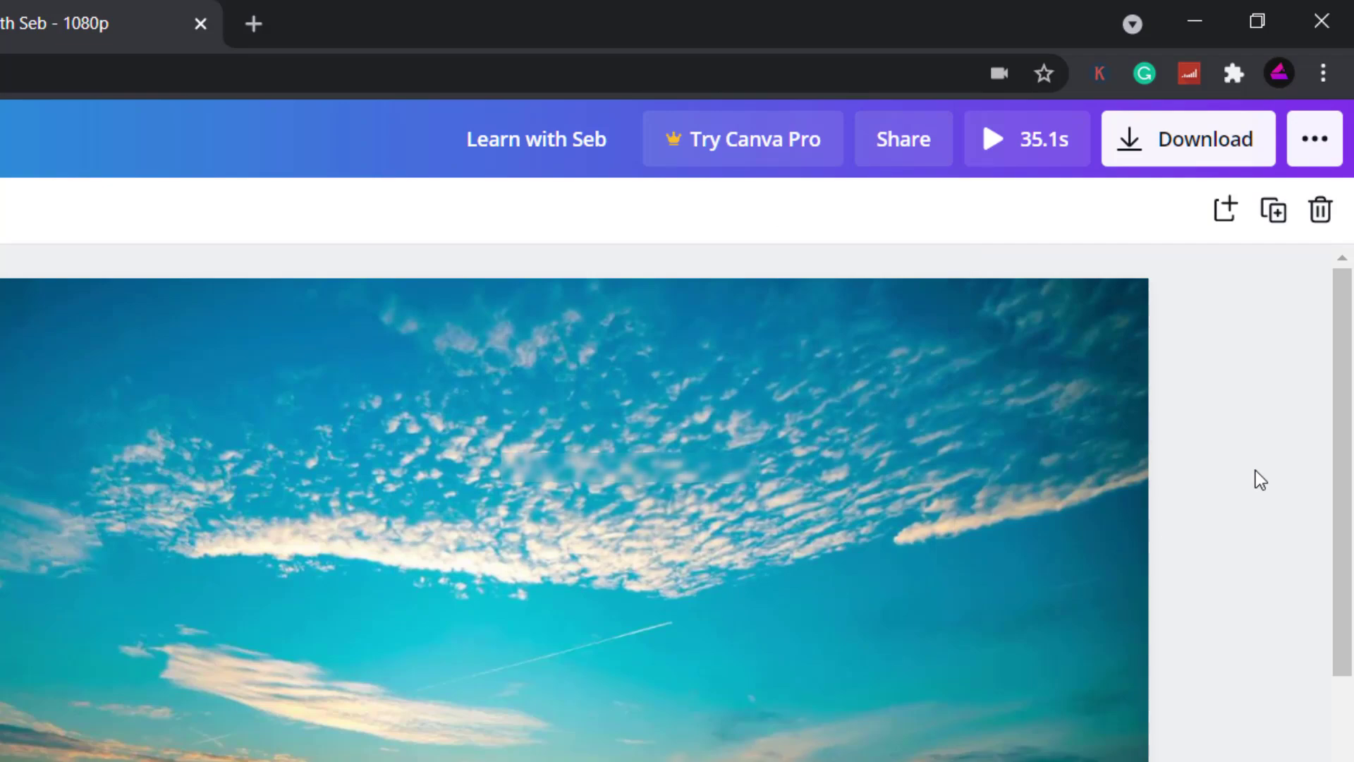